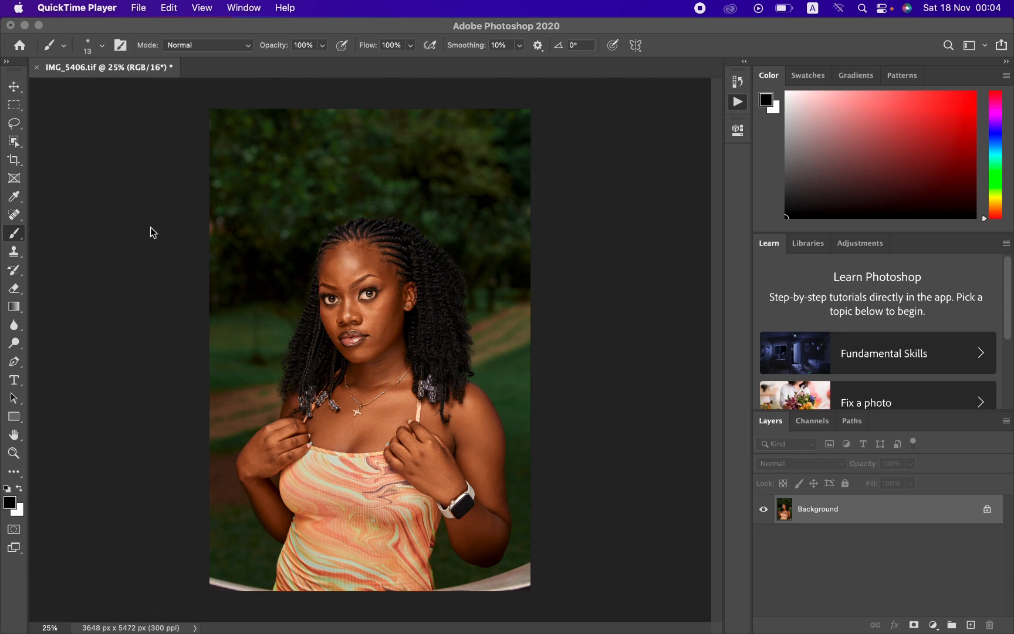
Step: Crop the portrait to a 4:5 (8:10) ratio, shifting the photo up so the woman sits higher in the frame
click(20, 163)
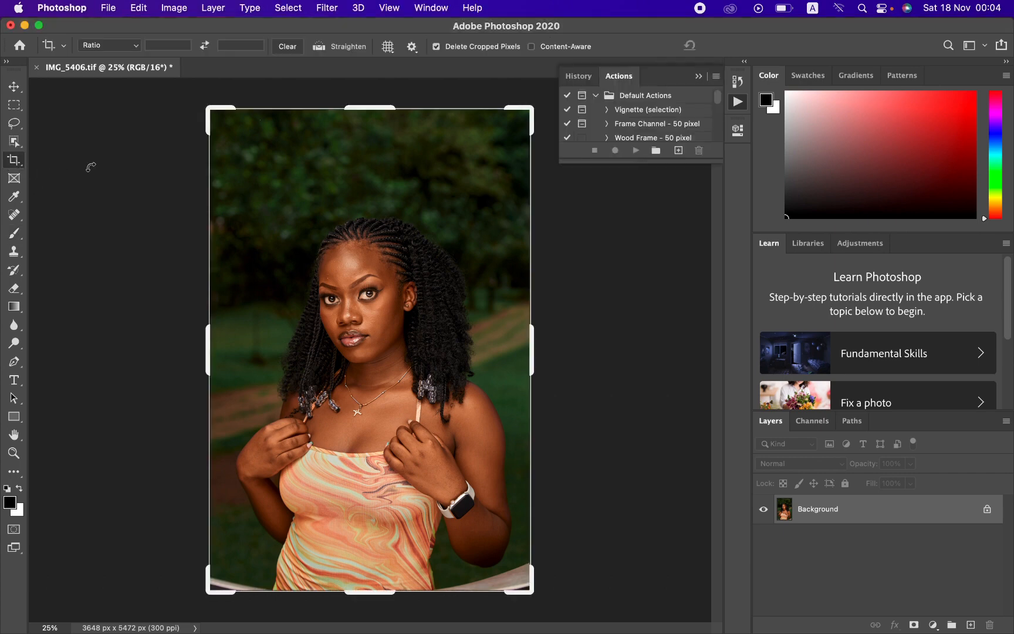
click(130, 51)
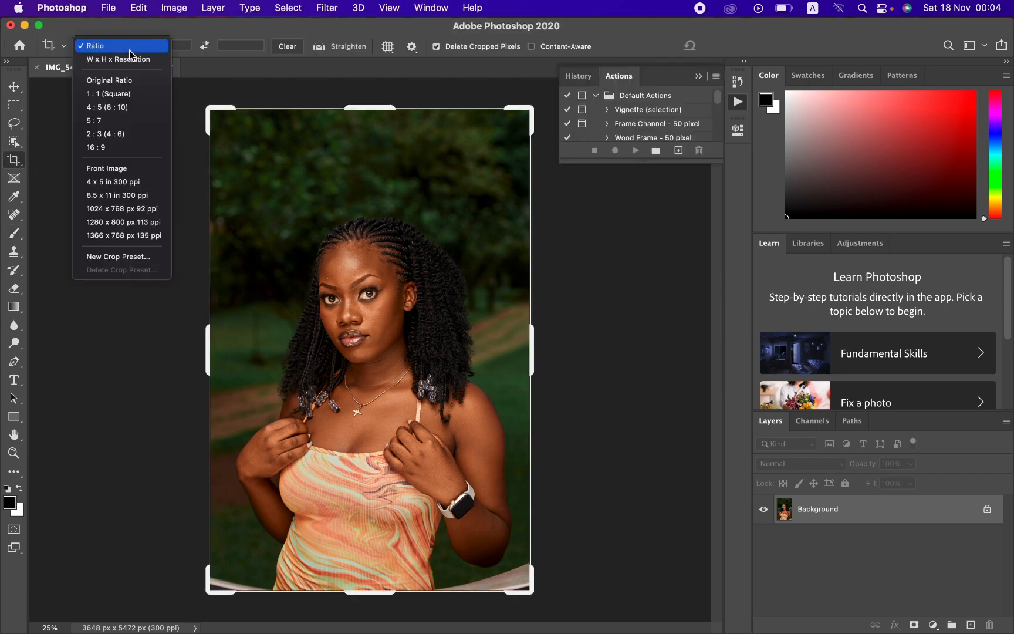
click(120, 107)
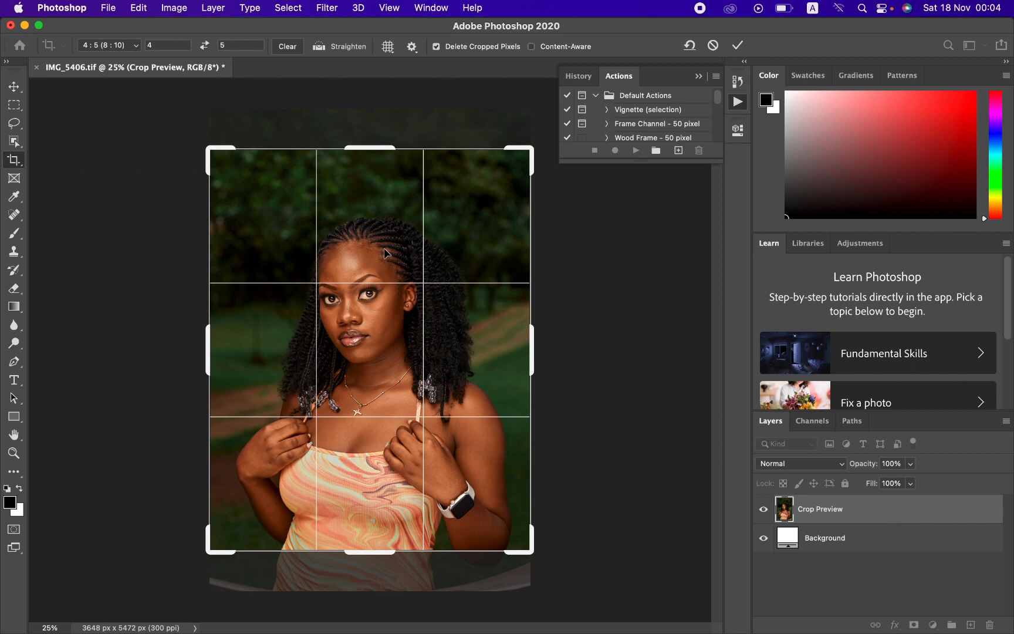
drag(387, 254, 393, 226)
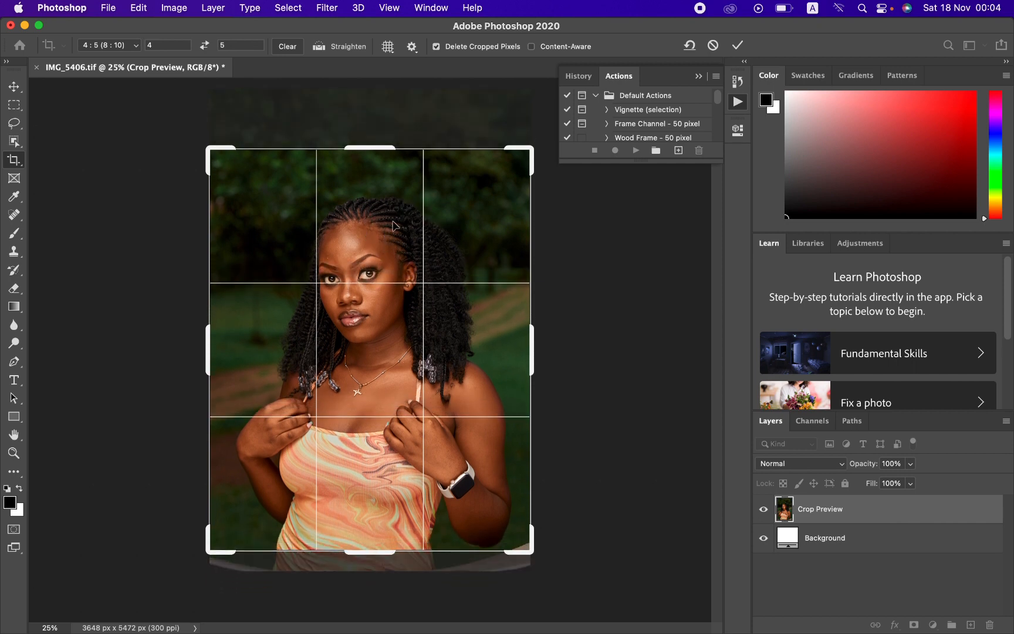
key(Return)
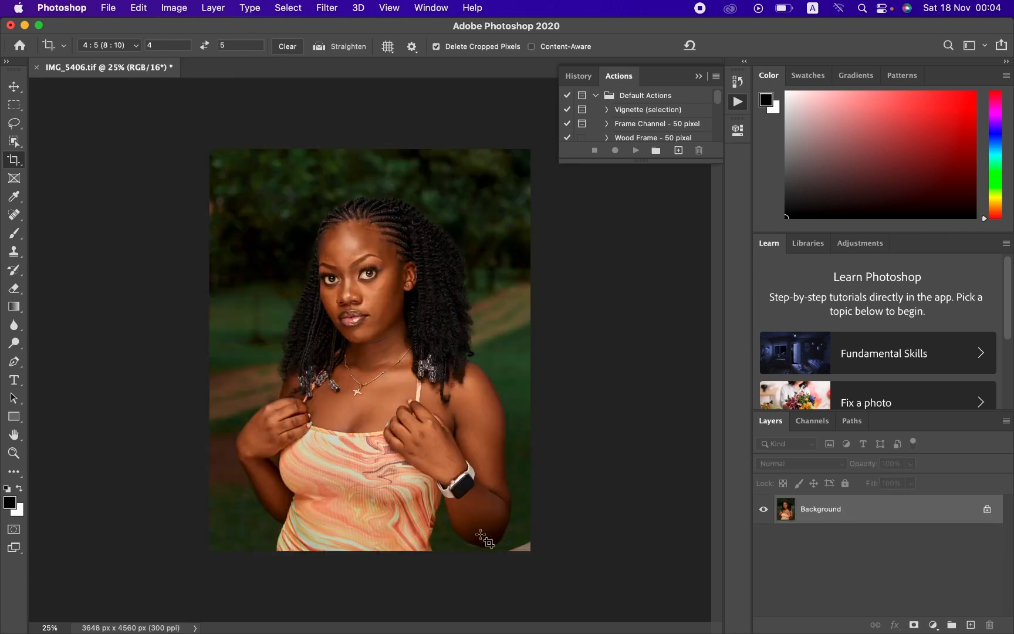
key(super+plus)
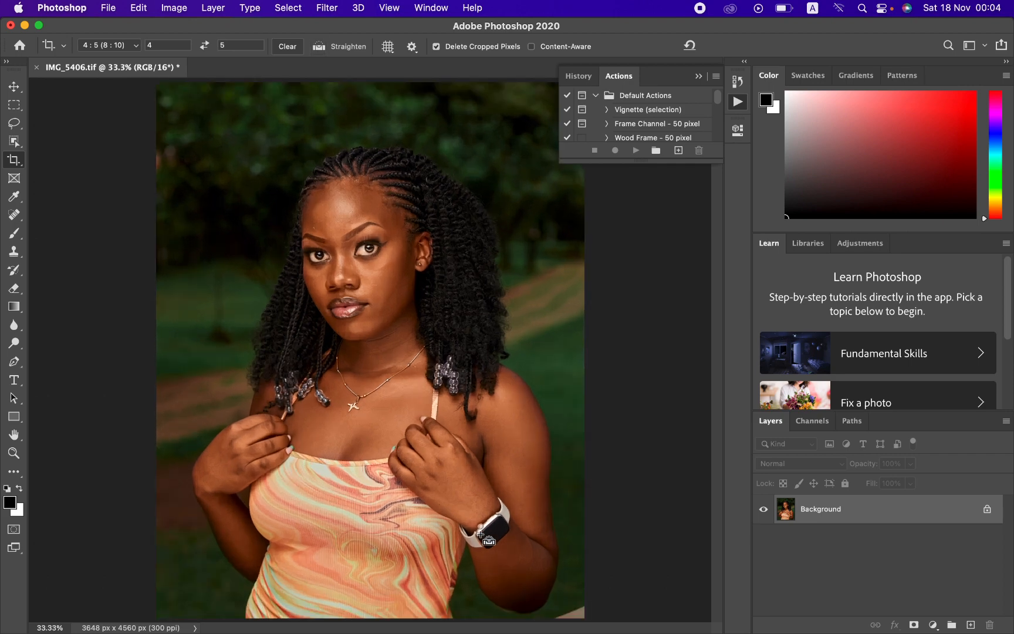
click(698, 76)
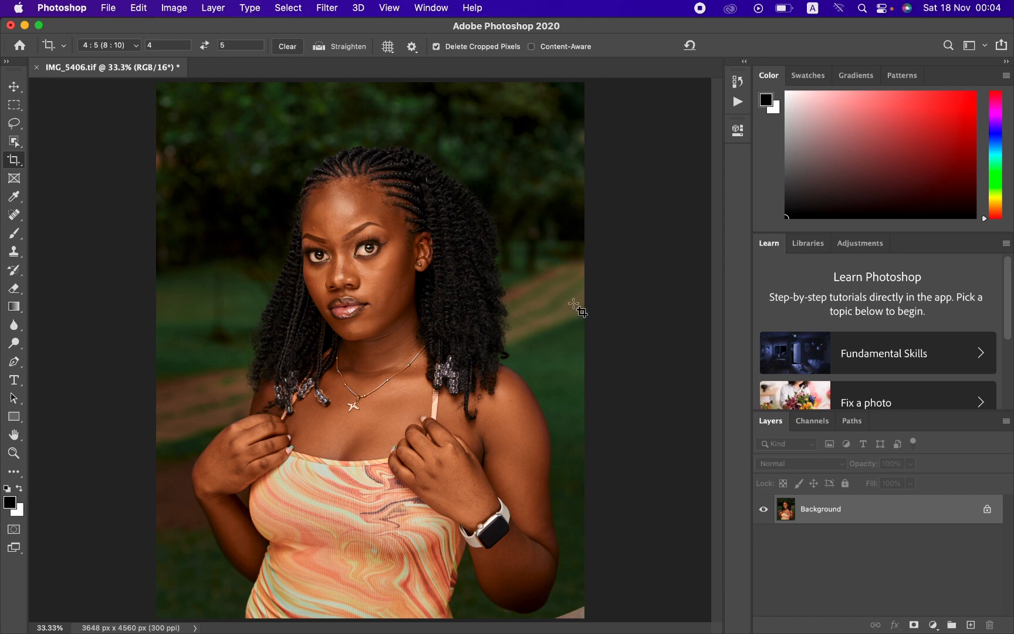
click(15, 123)
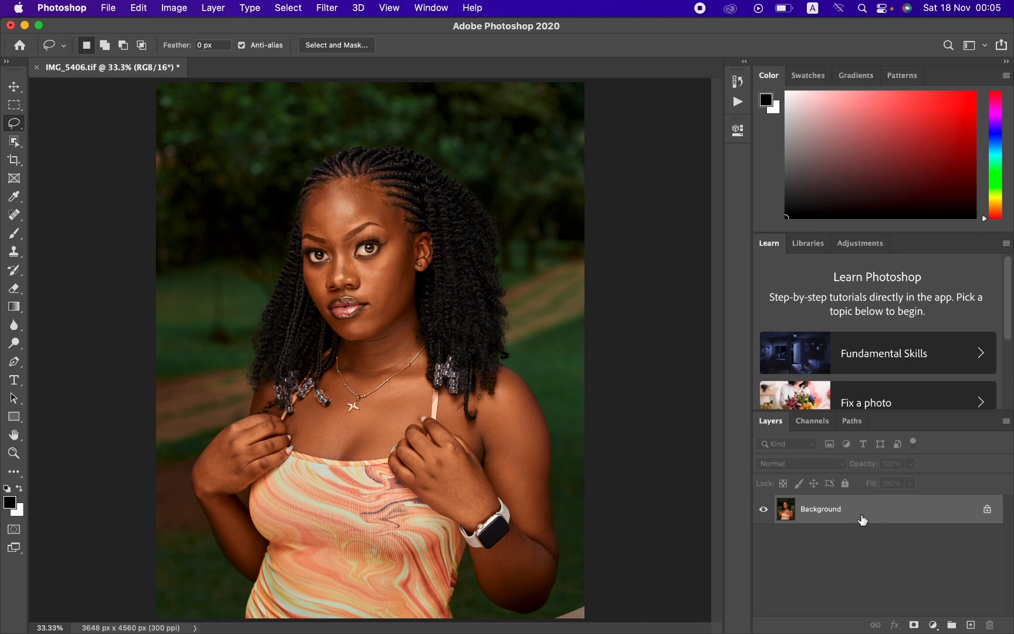
click(925, 510)
drag(925, 511, 971, 624)
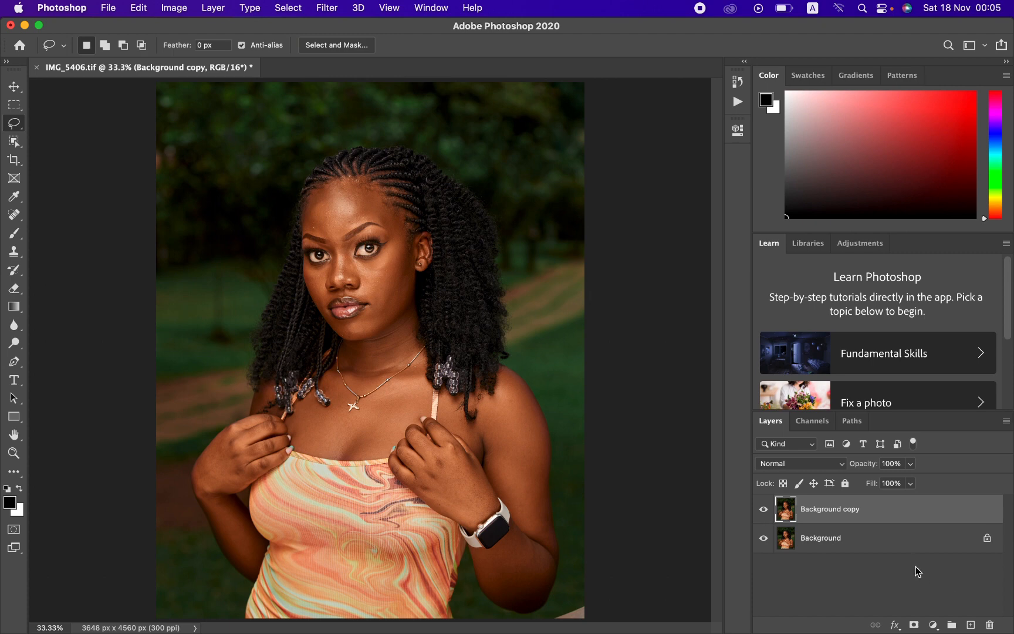
key(super+z)
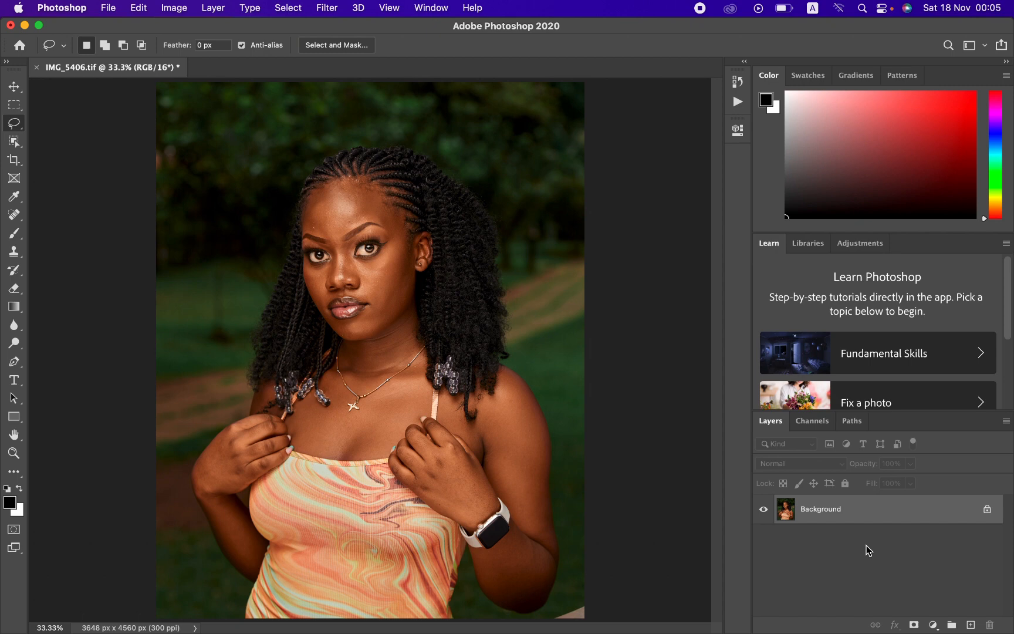
Step: Duplicate the Background layer twice, naming the lower copy LOW FREQ and the upper copy HIGH FREQ
key(super+j)
key(super+j)
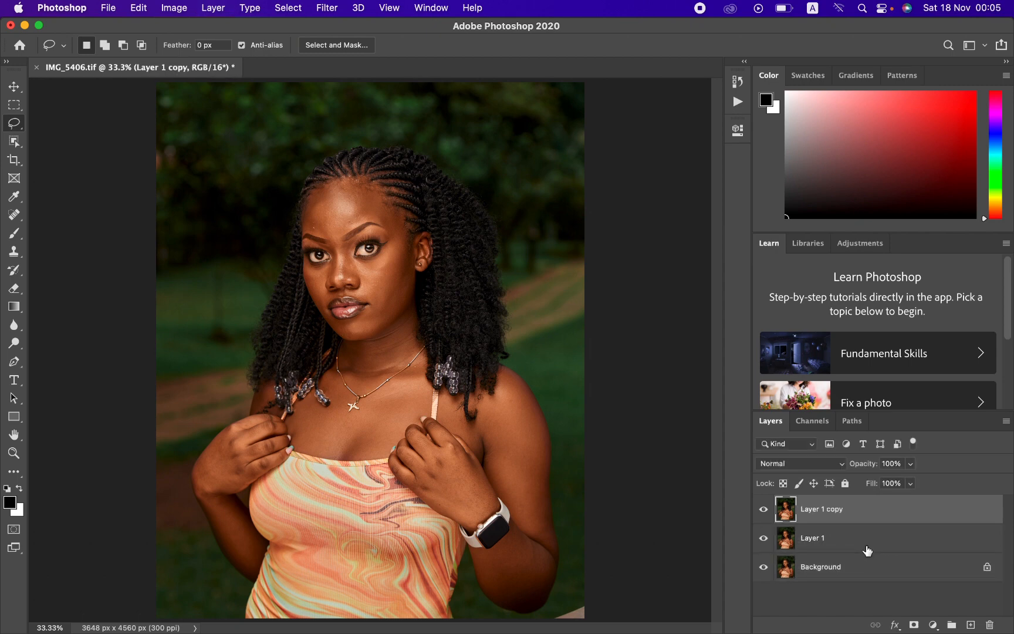
double_click(811, 537)
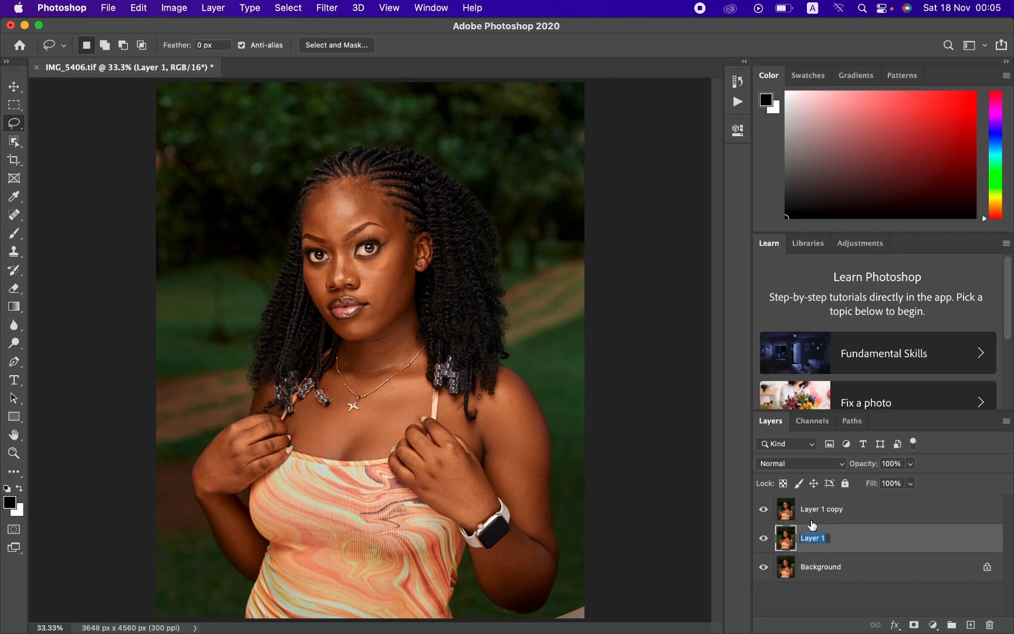
text(LOW FREQ)
key(Return)
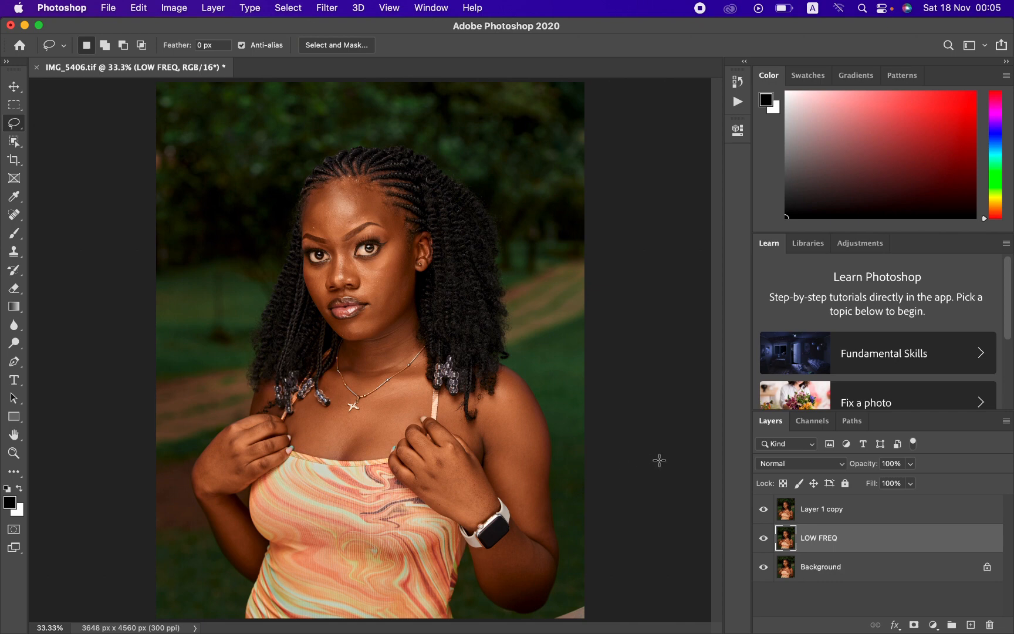
double_click(820, 509)
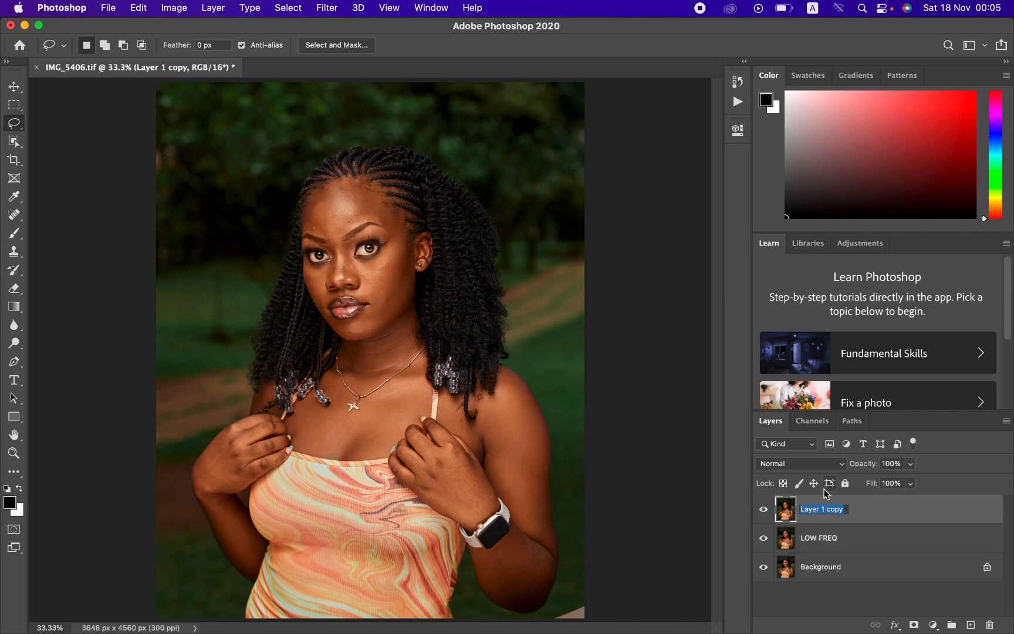
text(HIGH FREQ)
key(Return)
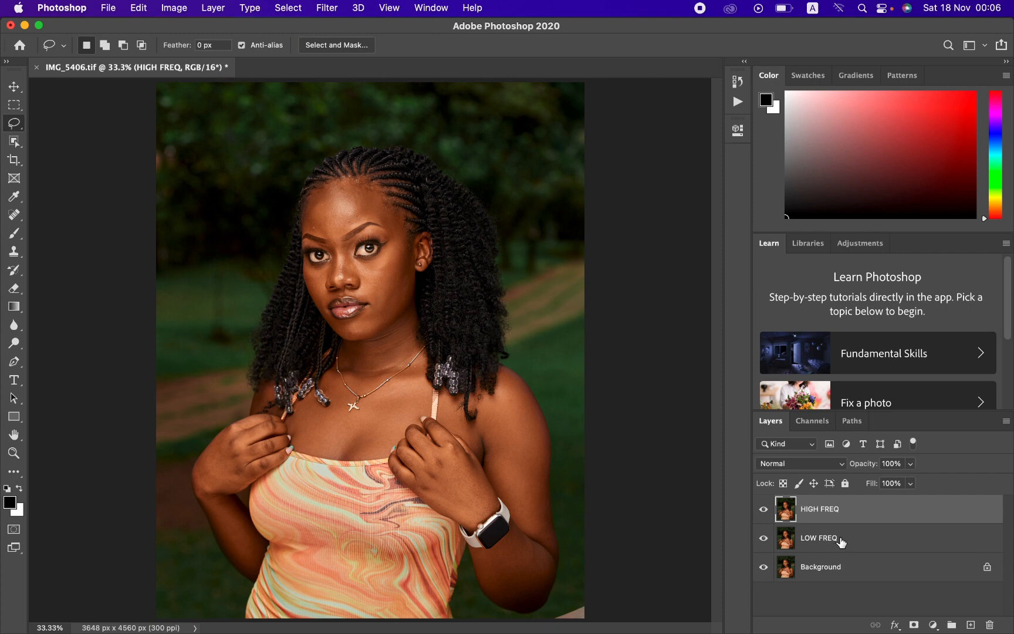
Step: Hide the HIGH FREQ layer and open a Gaussian Blur for the LOW FREQ layer, keeping the photo unobstructed
click(764, 512)
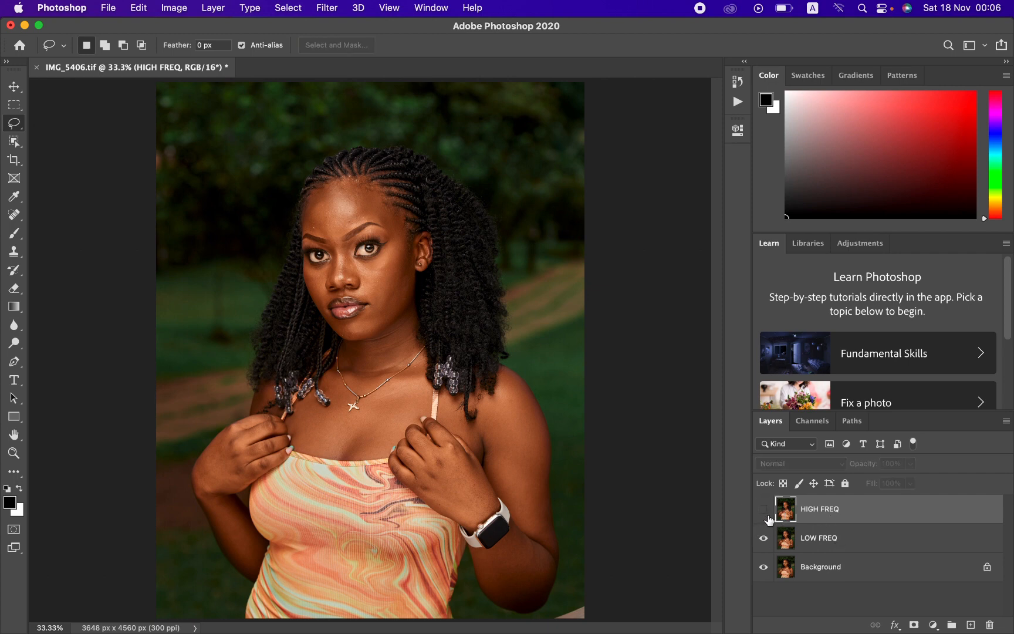
click(840, 544)
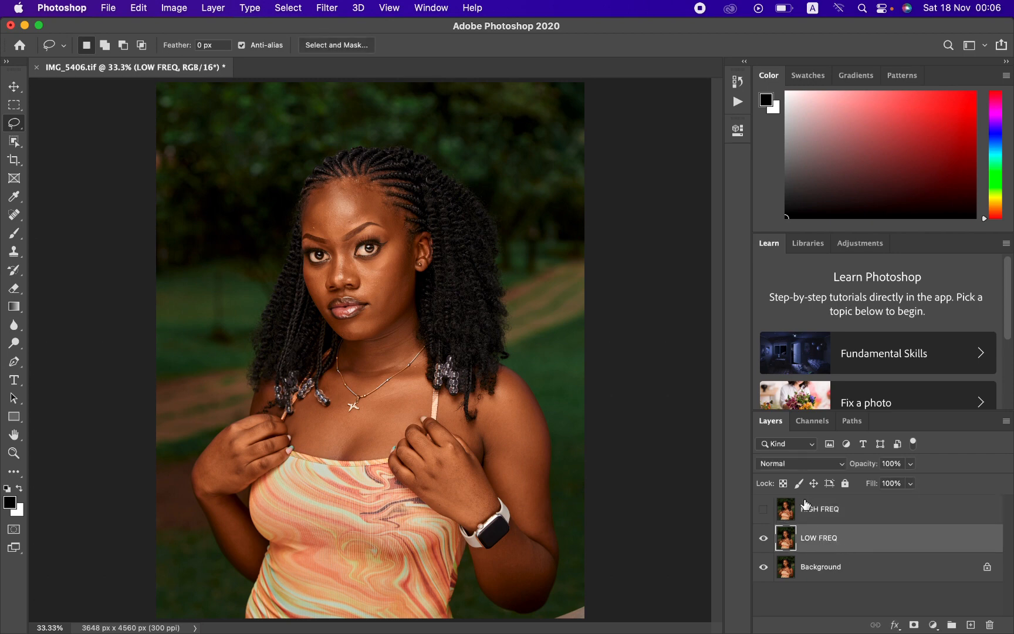
click(327, 9)
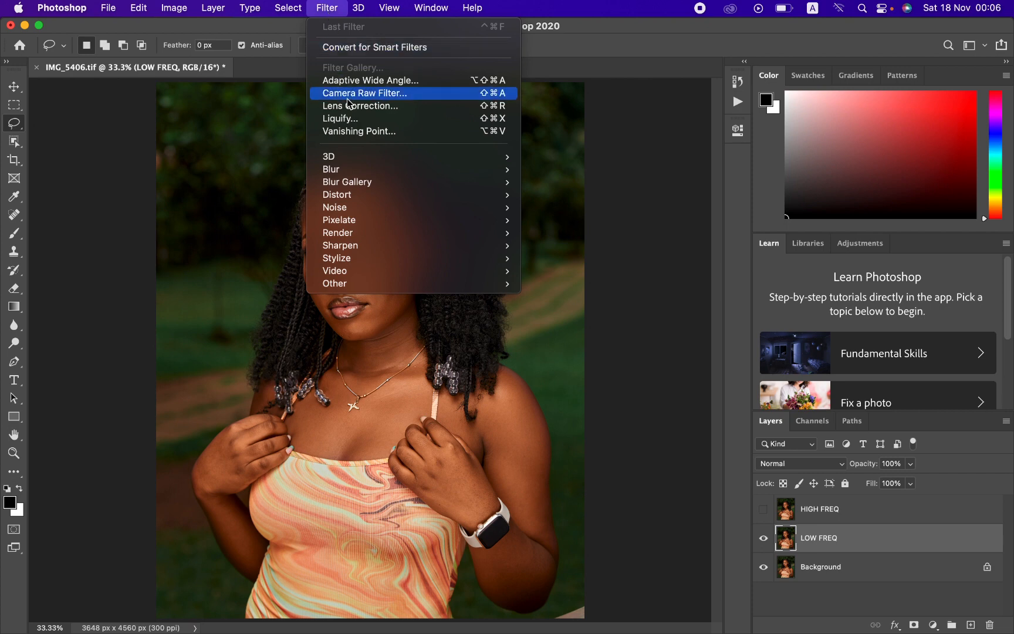
mouse_move(369, 169)
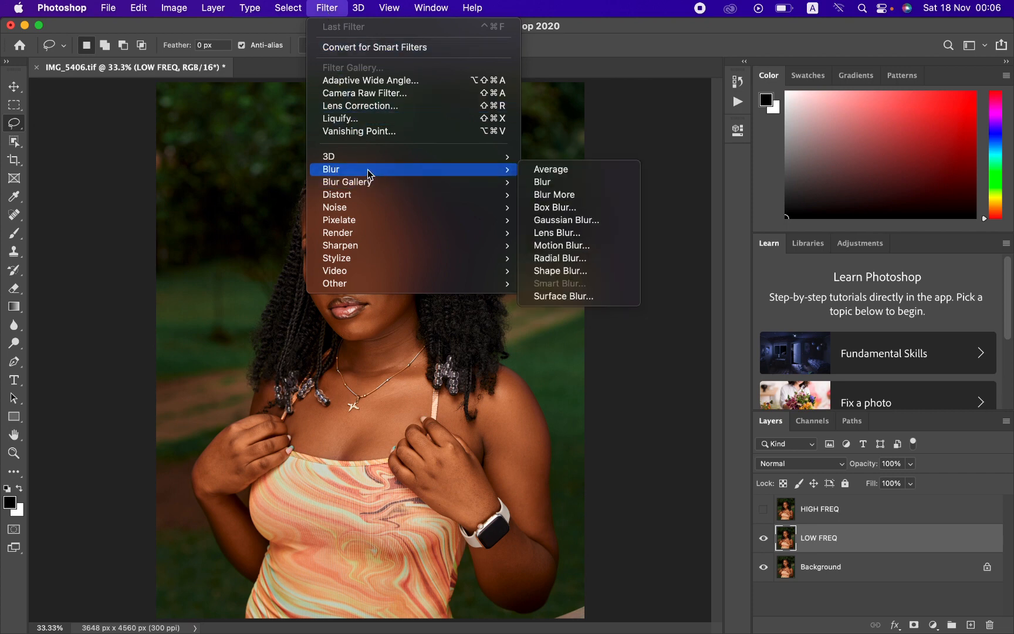
click(568, 220)
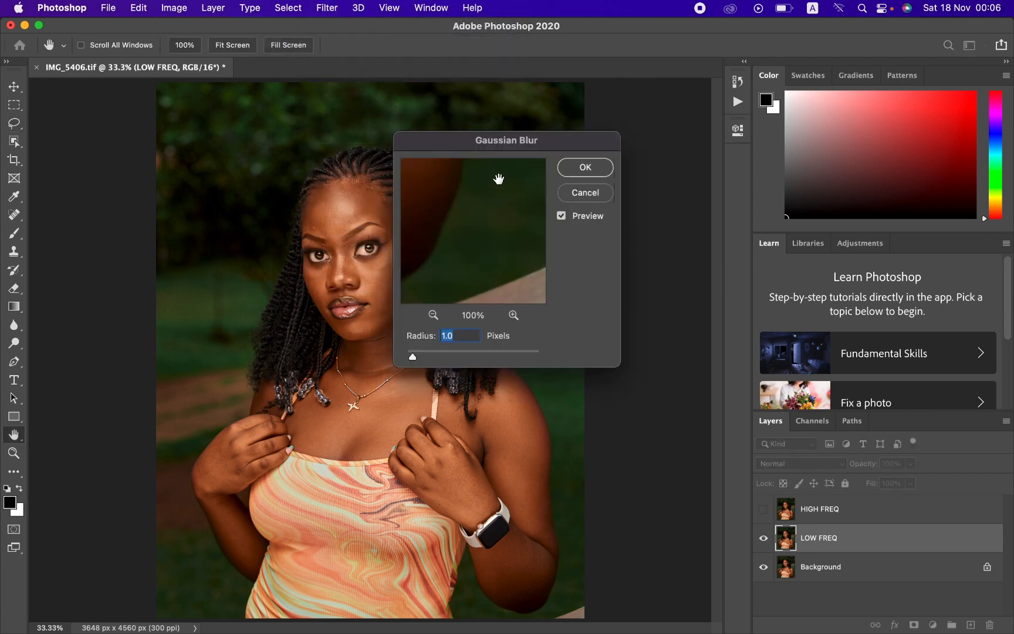
drag(500, 148, 656, 150)
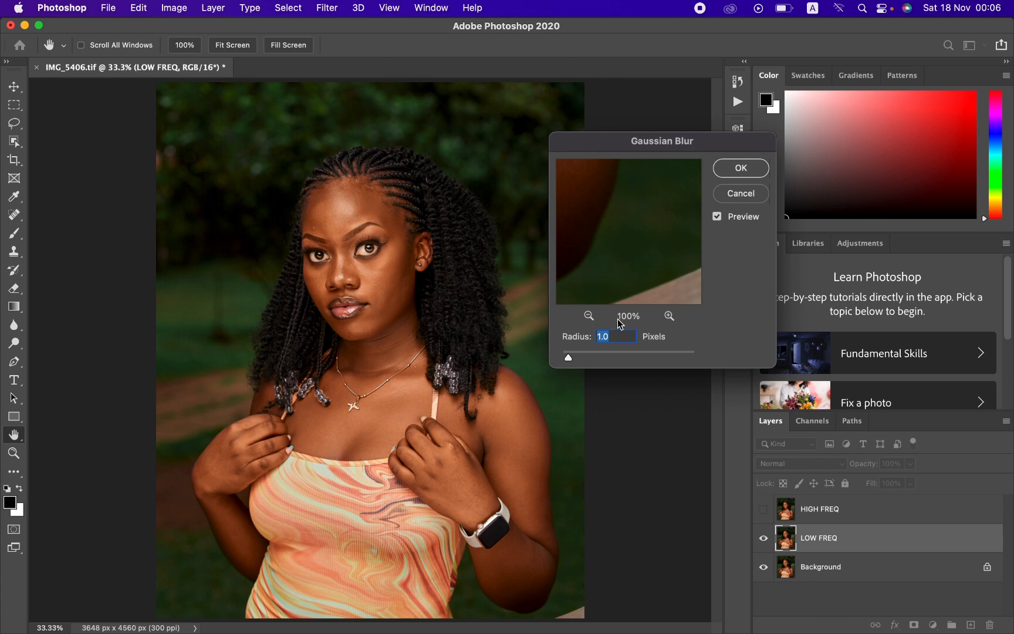
Step: Lower the blur radius to 0.1 pixels and examine the skin texture on the forehead, eyes and nose in the preview
drag(566, 359, 547, 363)
click(352, 229)
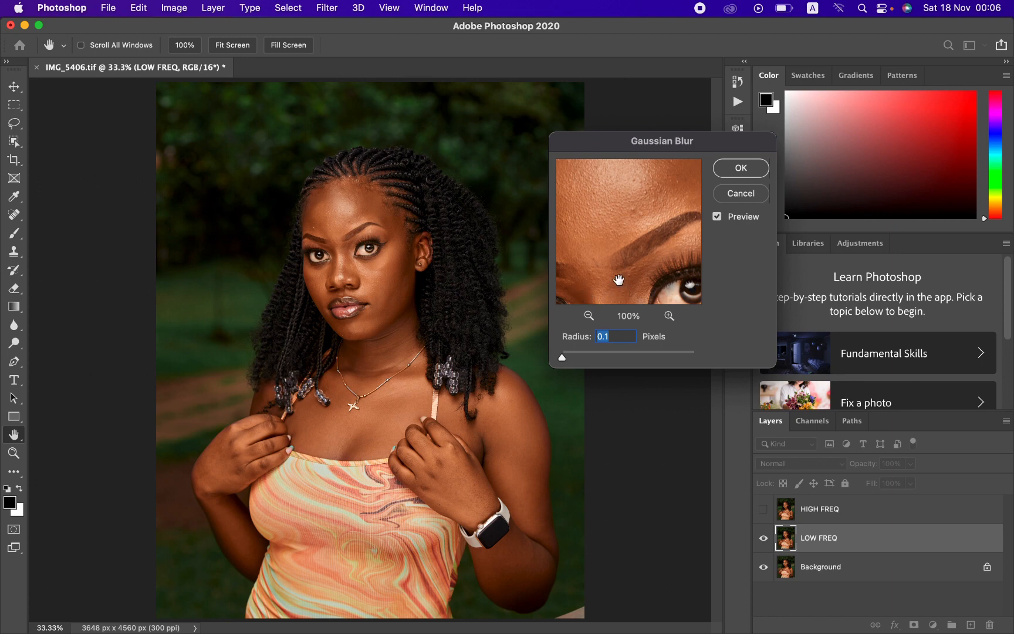
mouse_move(618, 280)
mouse_down()
mouse_move(645, 242)
mouse_move(644, 267)
mouse_move(653, 233)
mouse_move(650, 247)
mouse_move(622, 228)
mouse_move(618, 259)
mouse_move(602, 265)
mouse_move(612, 253)
mouse_move(586, 252)
mouse_move(612, 261)
mouse_up()
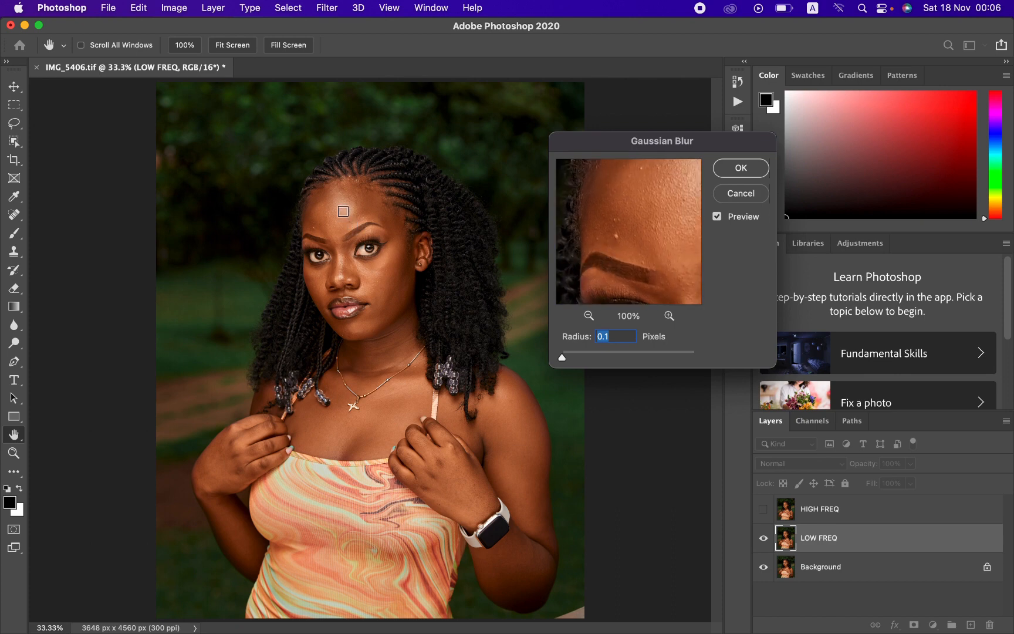
drag(343, 211, 349, 257)
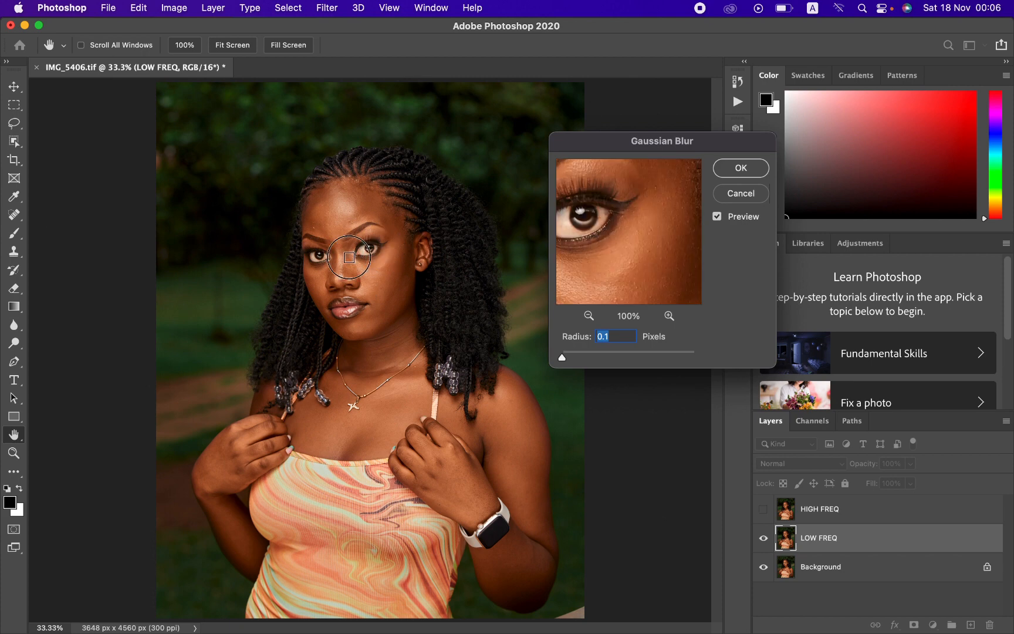
click(349, 257)
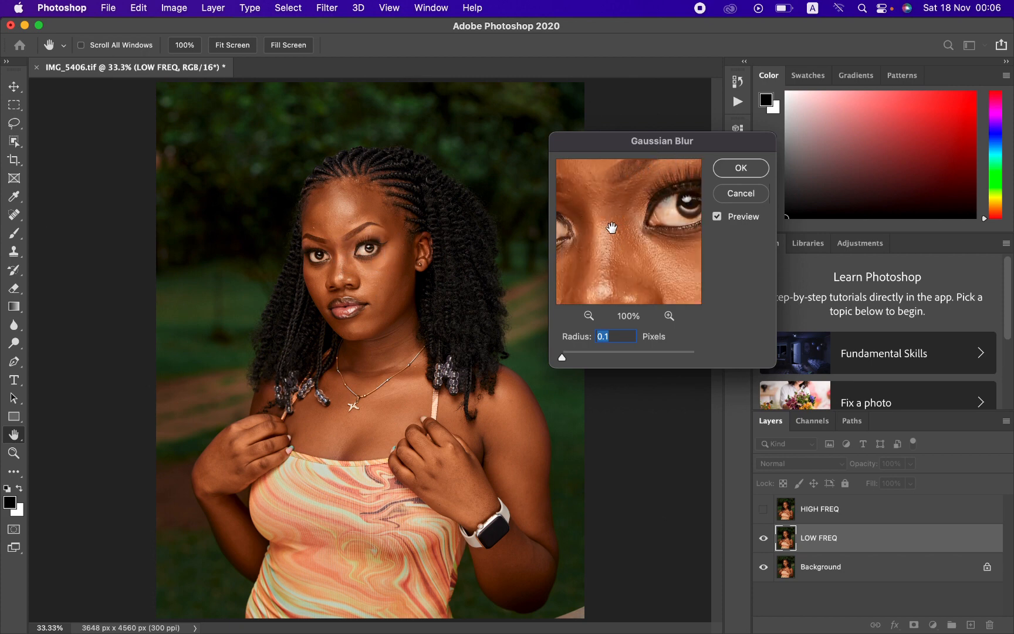
drag(611, 228, 631, 223)
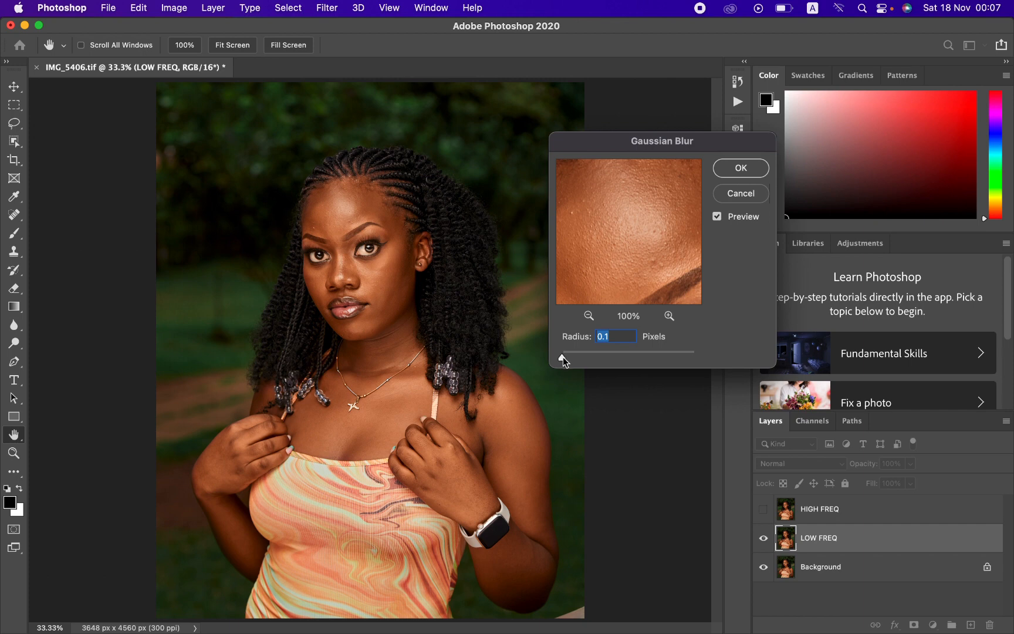
Step: Set the Gaussian Blur radius to 6.0 pixels, check the forehead skin in the preview, and apply it to LOW FREQ
drag(563, 357, 580, 358)
drag(590, 358, 596, 358)
drag(599, 357, 602, 357)
click(634, 256)
drag(634, 256, 640, 237)
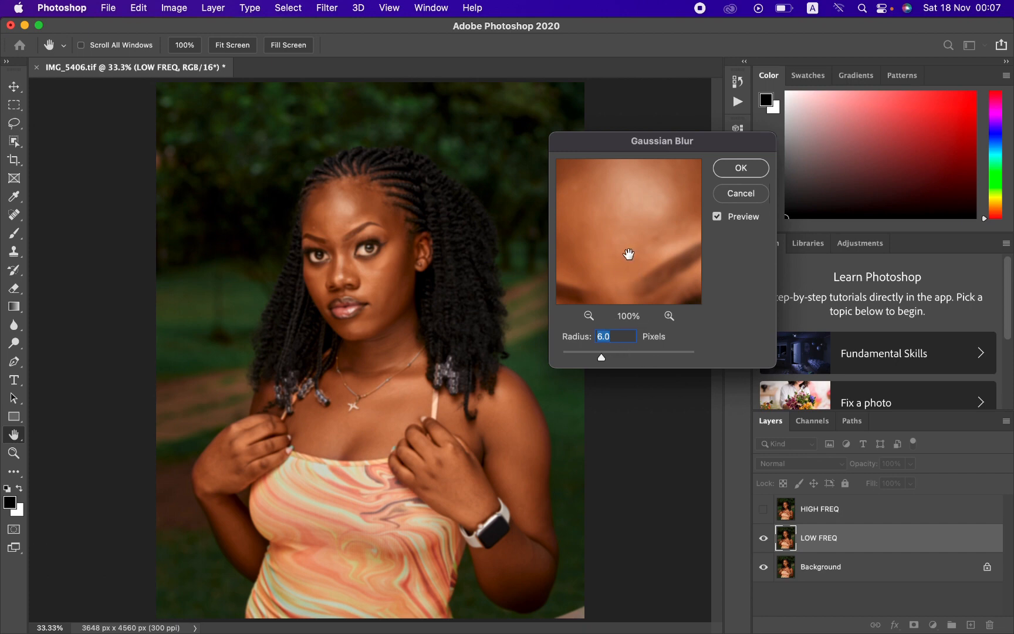
drag(626, 219, 627, 244)
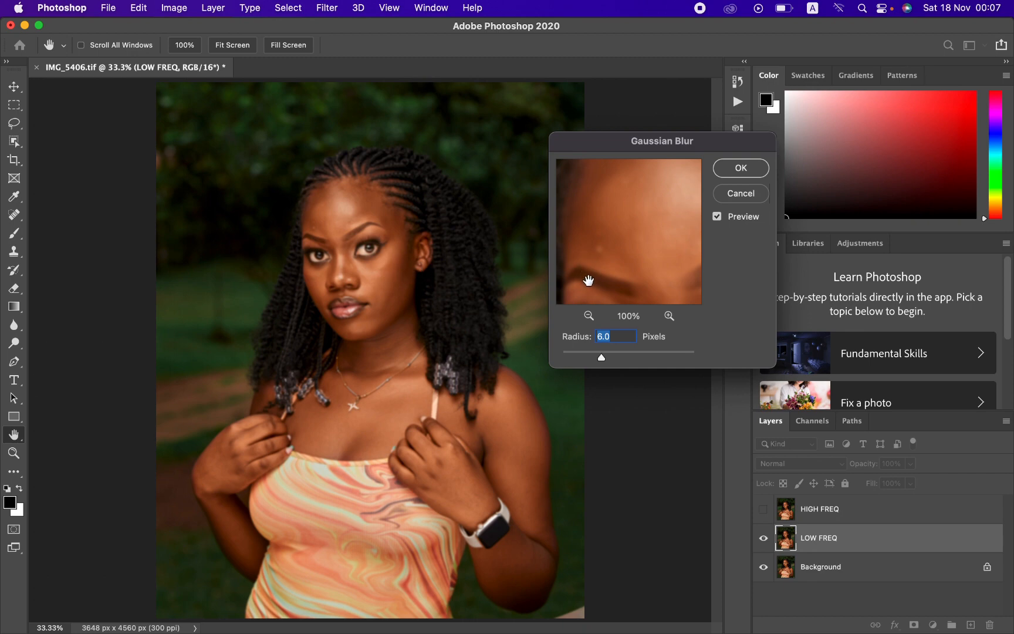
click(738, 169)
key(l)
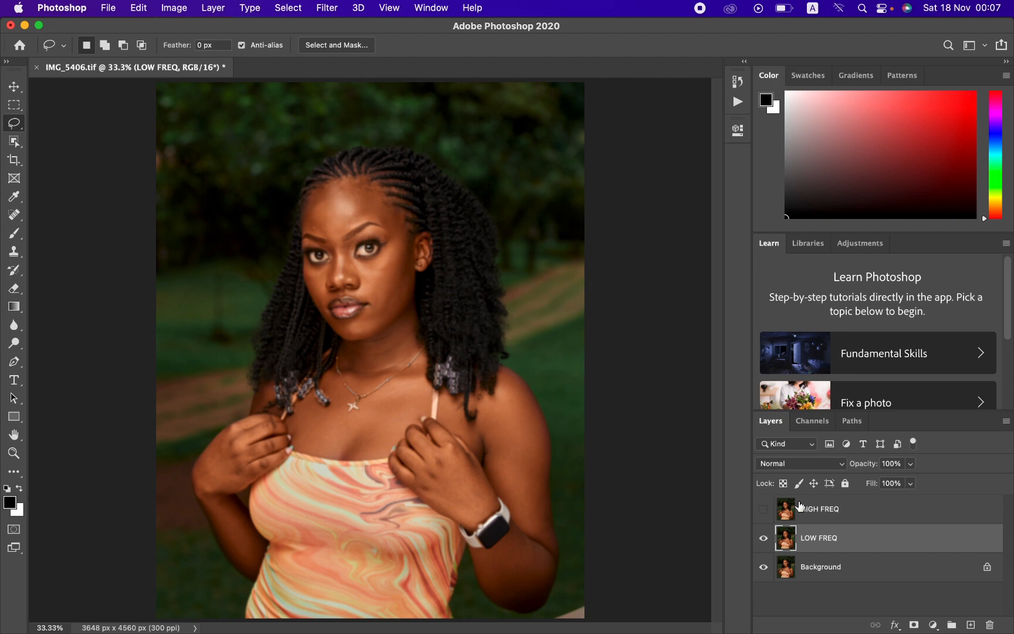
Step: Make HIGH FREQ visible again and start Apply Image on it, using LOW FREQ as the source layer
click(846, 512)
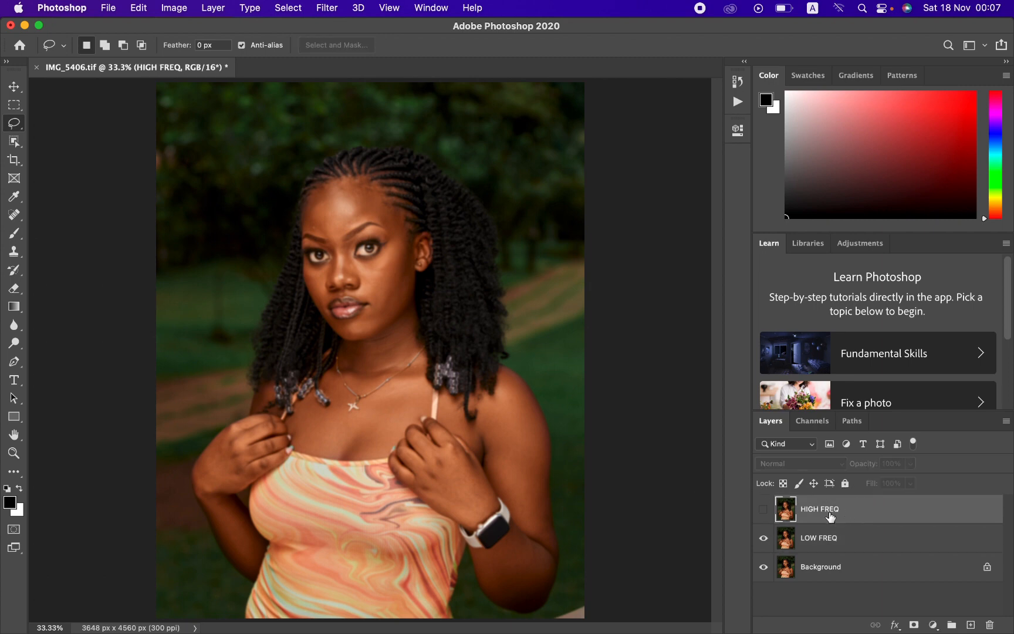
click(763, 515)
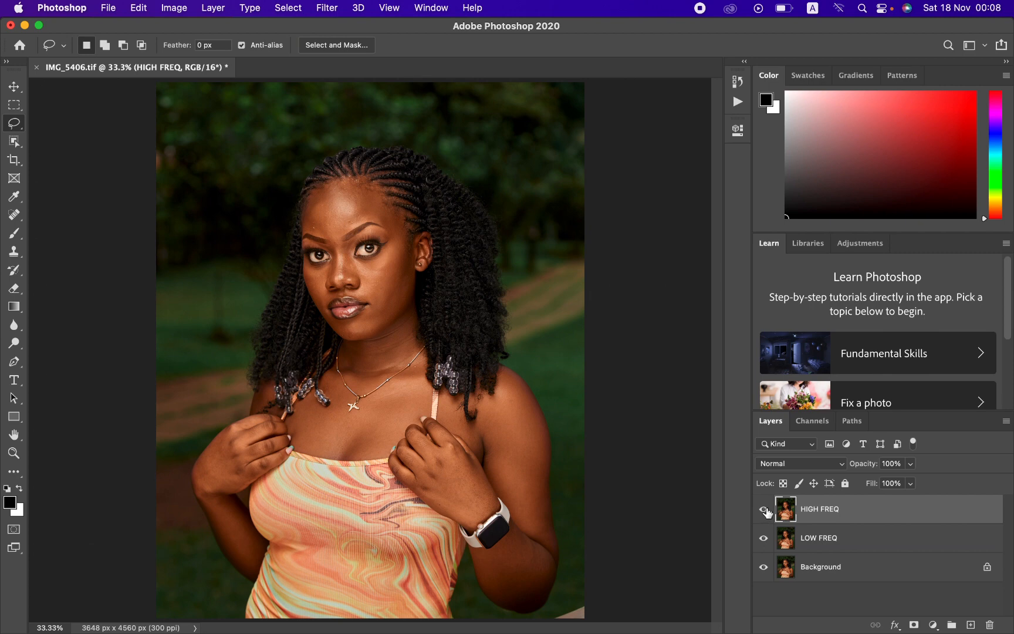
click(174, 8)
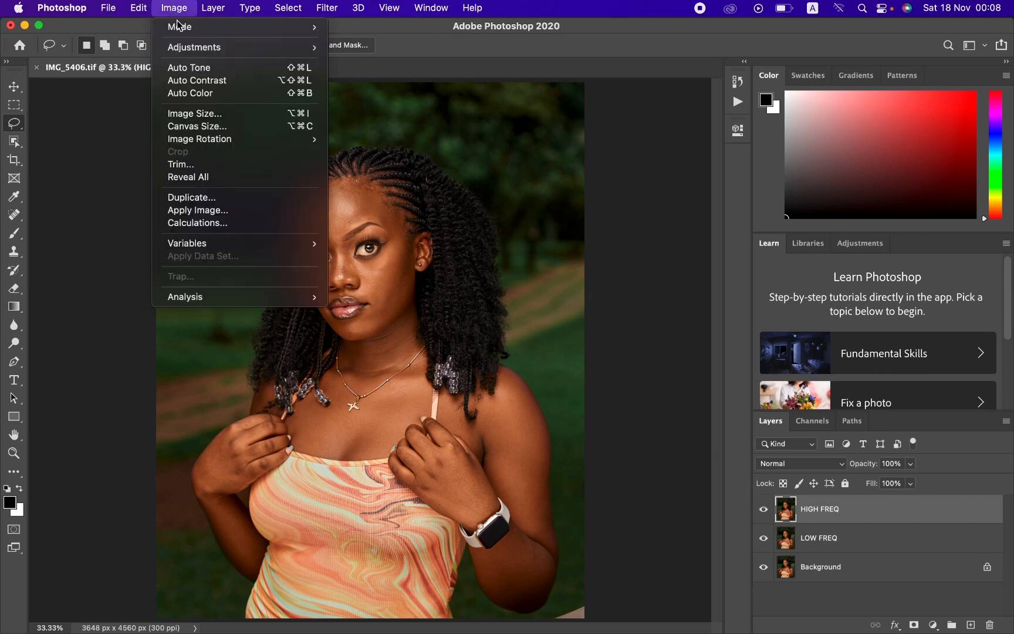
click(222, 211)
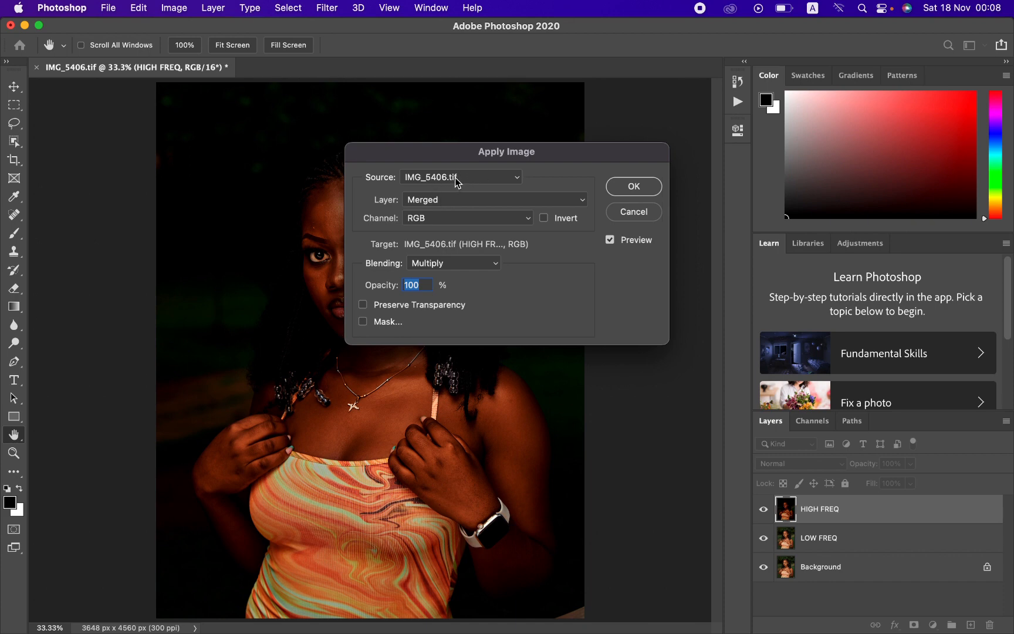
click(452, 201)
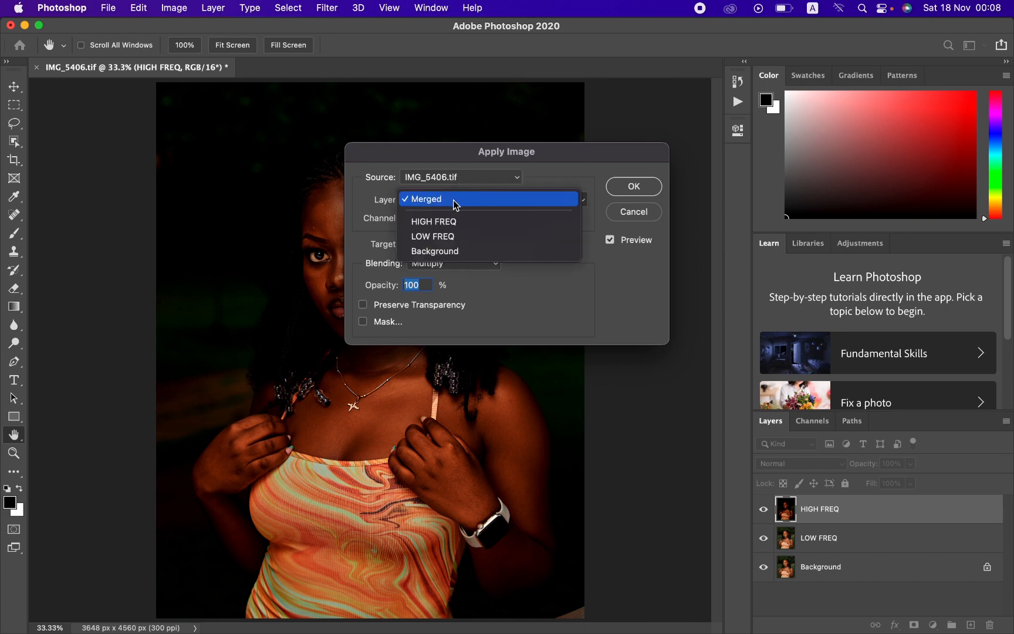
click(451, 235)
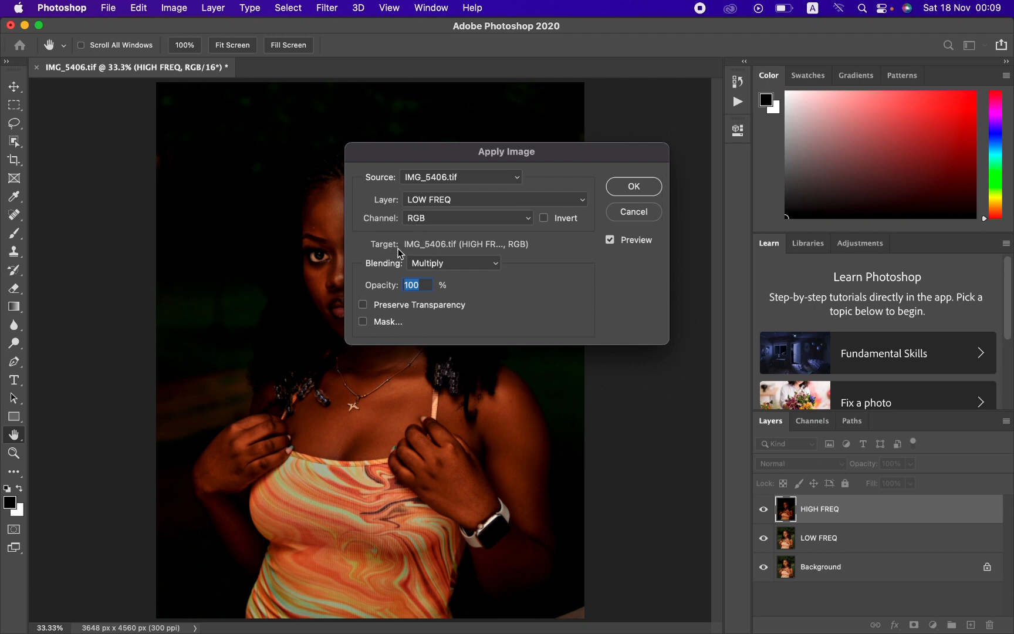
Step: Try Subtract blending in Apply Image with scale 2 and offset 128
click(444, 265)
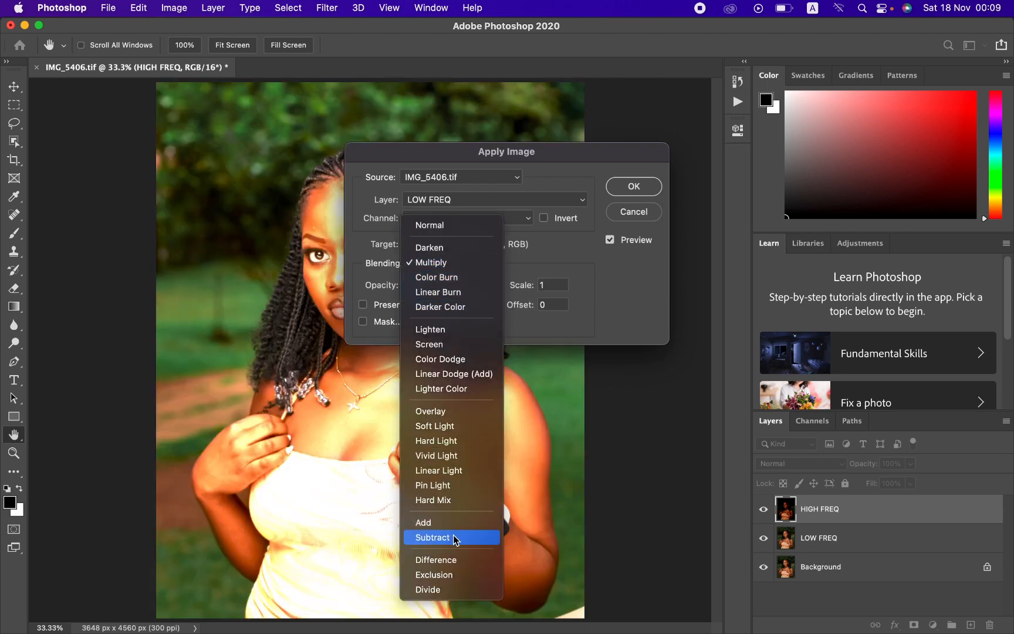
click(453, 536)
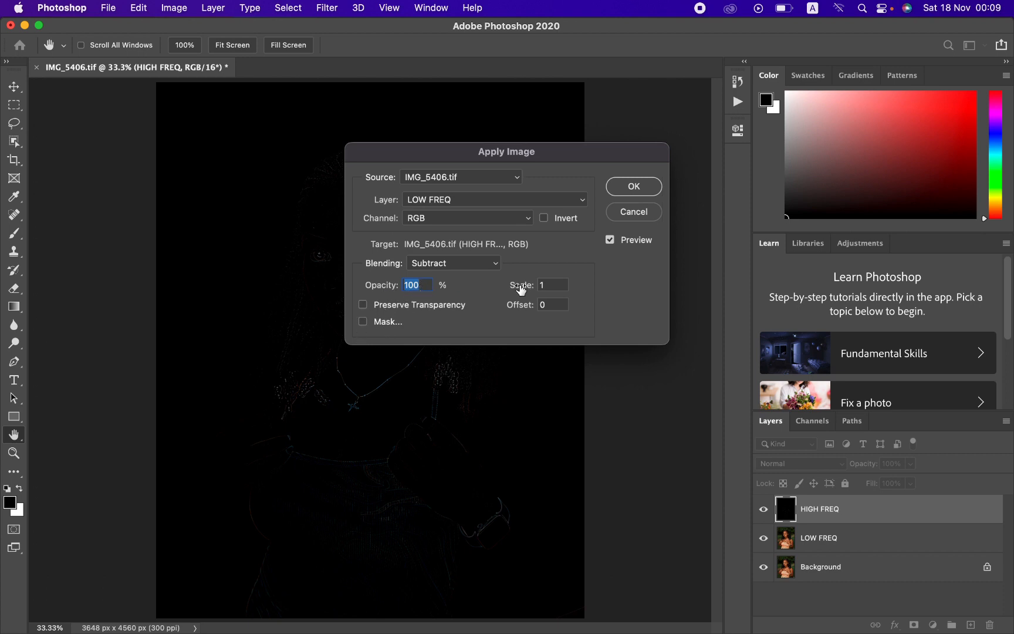
click(550, 285)
text(2)
text(1)
text(28)
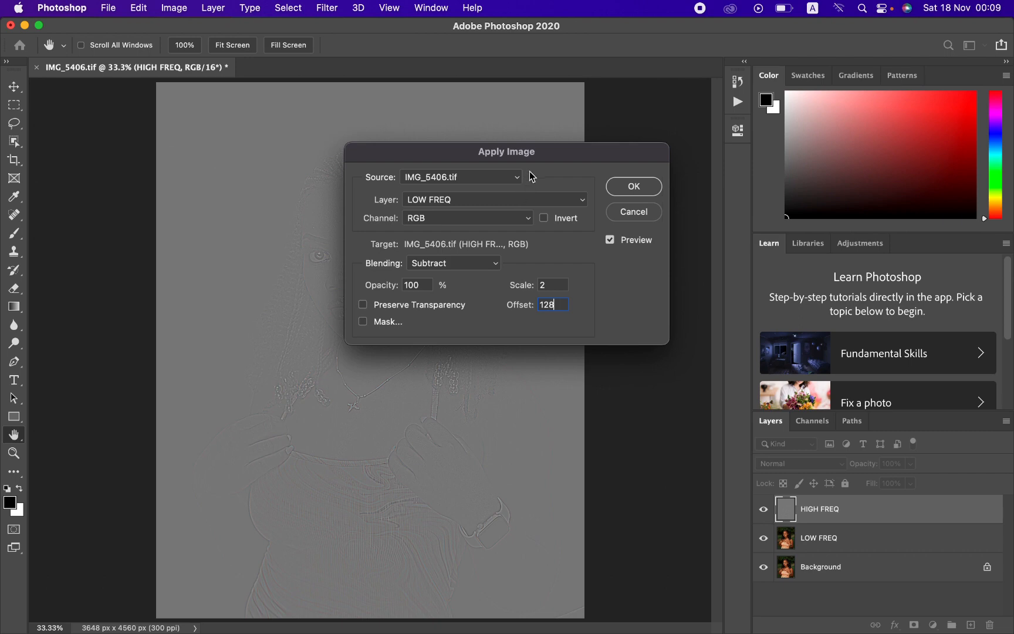
Step: Examine the skin and edge texture in the grey Apply Image preview up close and at full view, with the dialog moved off the face
drag(535, 159, 575, 160)
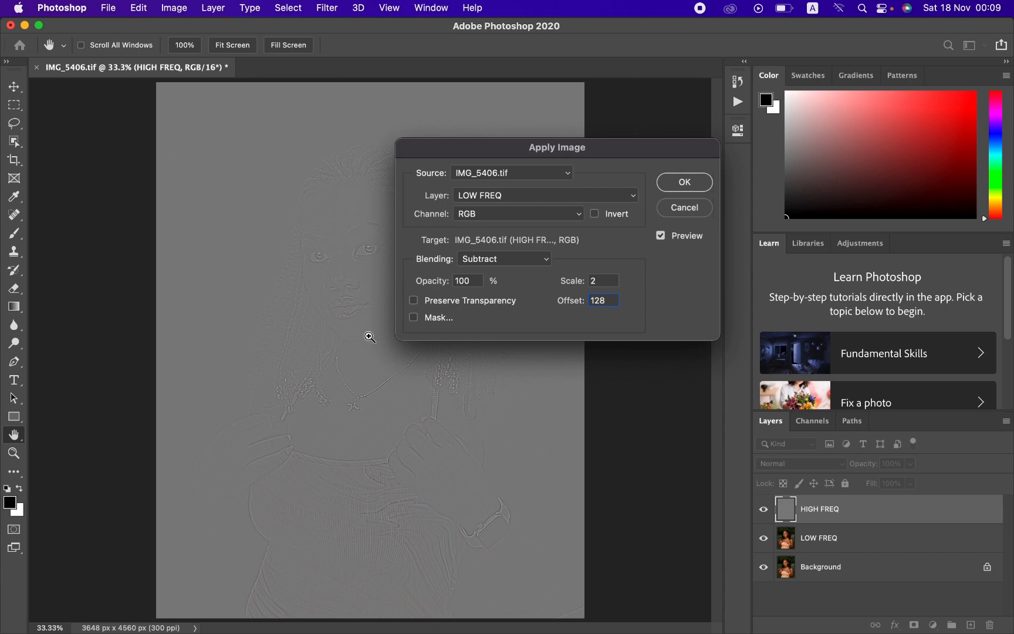
key(super+plus)
key(super+plus)
key(super+plus)
key(super+plus)
key(super+plus)
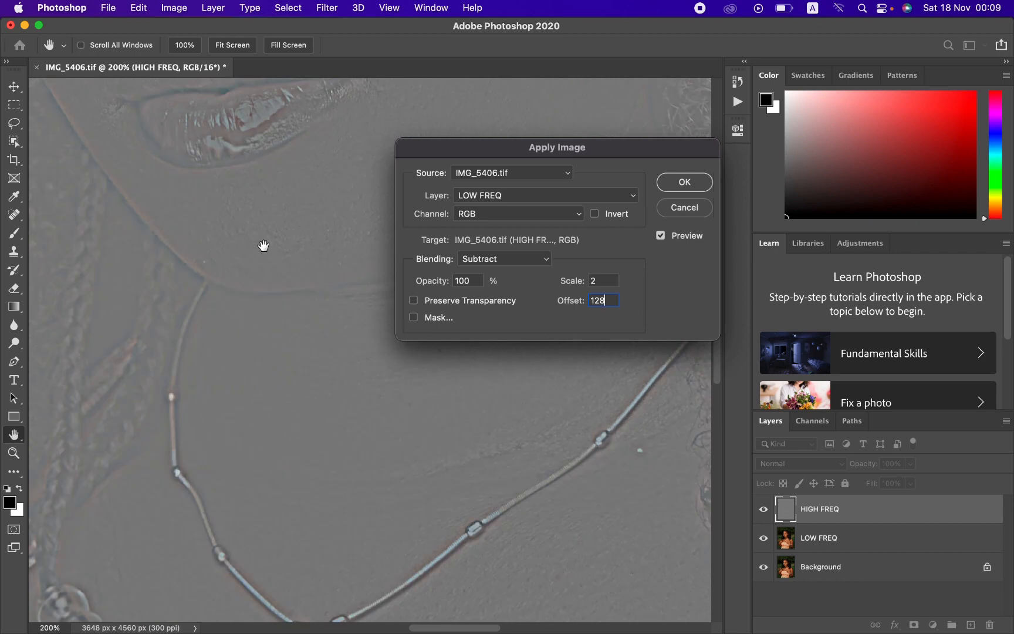
key(super+minus)
key(super+minus)
key(super+minus)
key(super+minus)
key(super+minus)
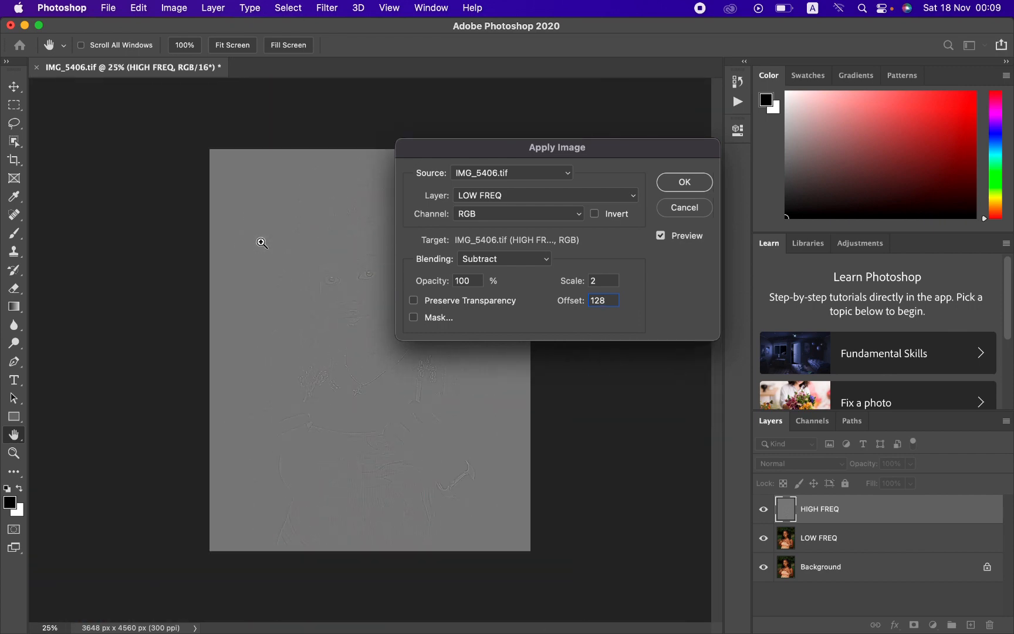
key(super+plus)
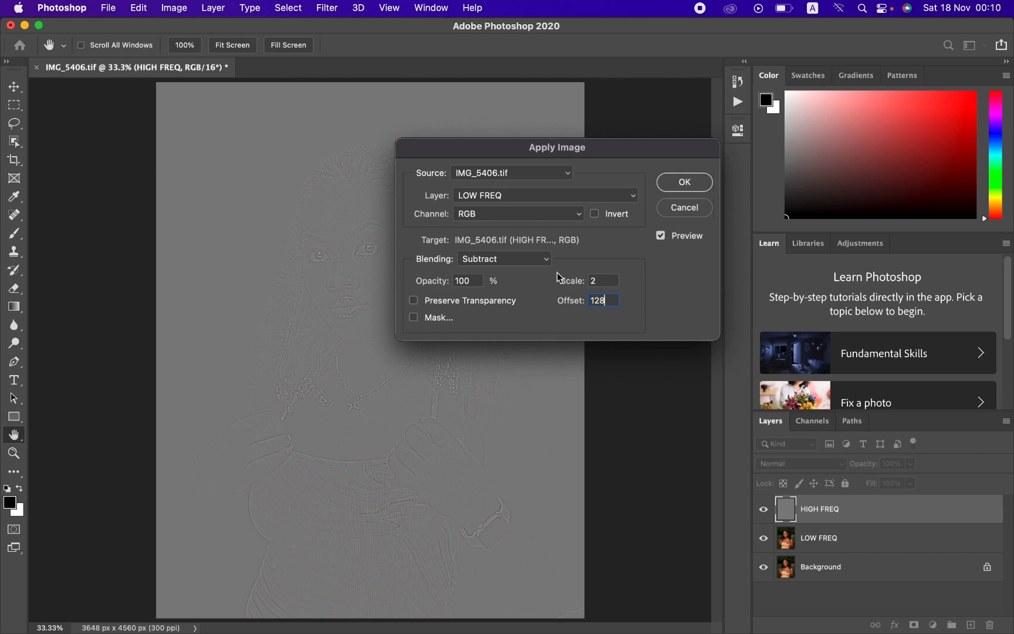
Step: Switch the Apply Image blending to Add with scale 2 and the source inverted, and apply it to HIGH FREQ
click(515, 258)
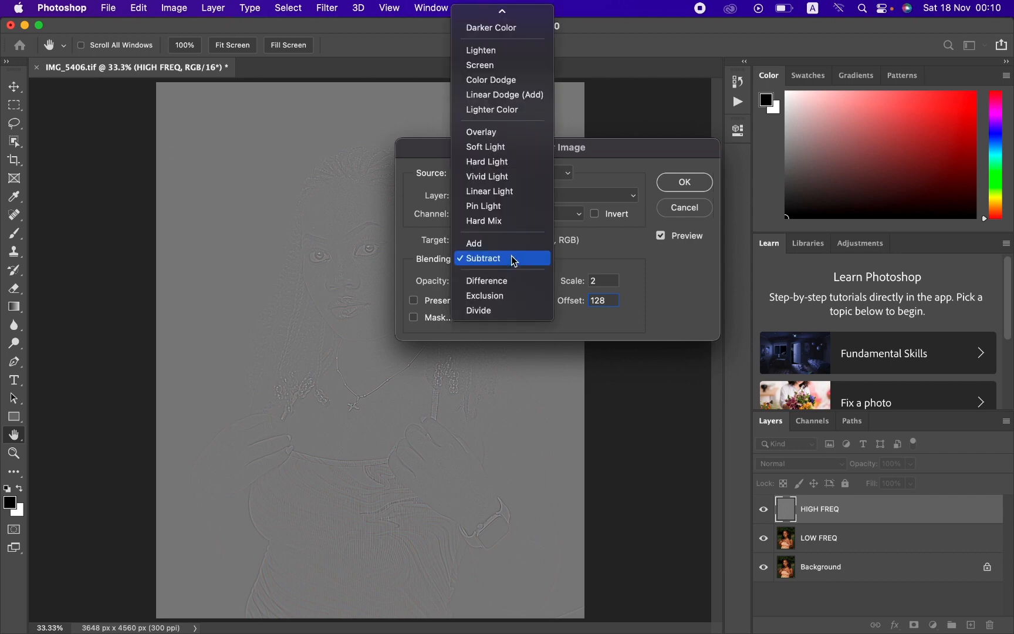
click(509, 238)
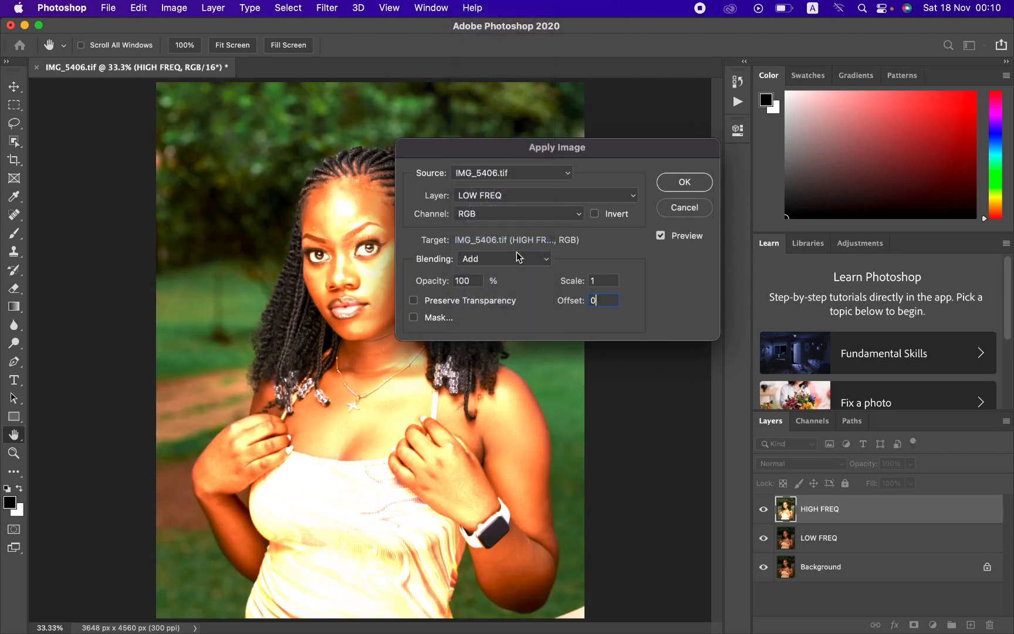
double_click(598, 280)
text(2)
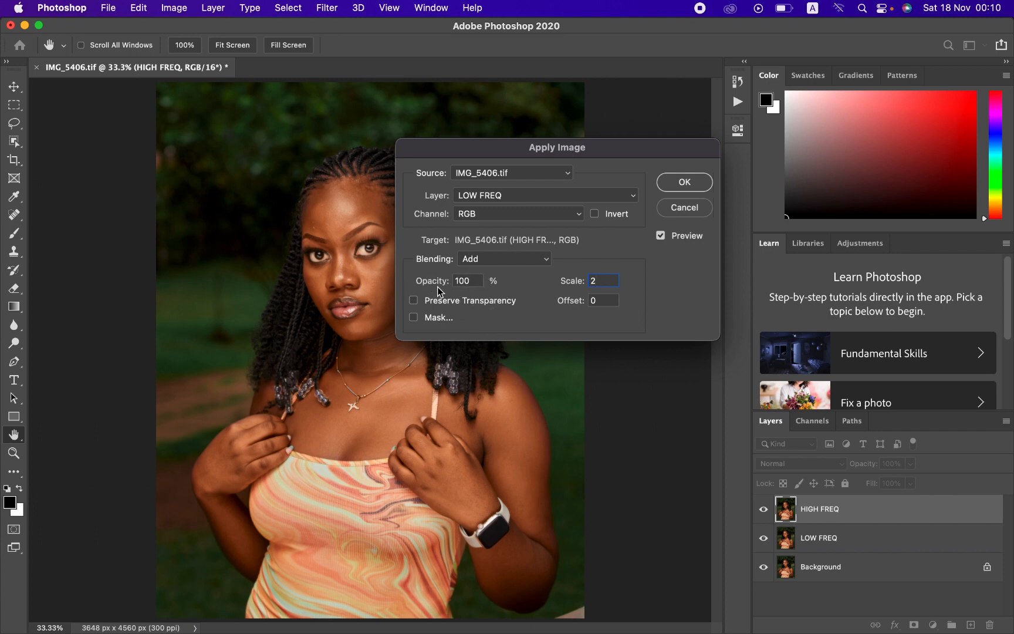
click(593, 216)
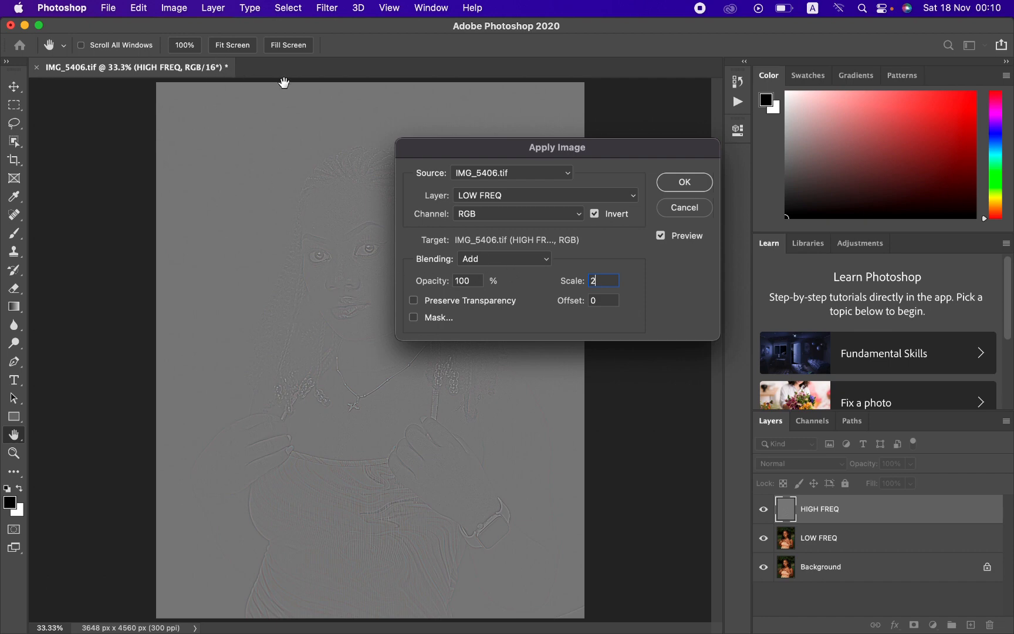
click(680, 183)
key(l)
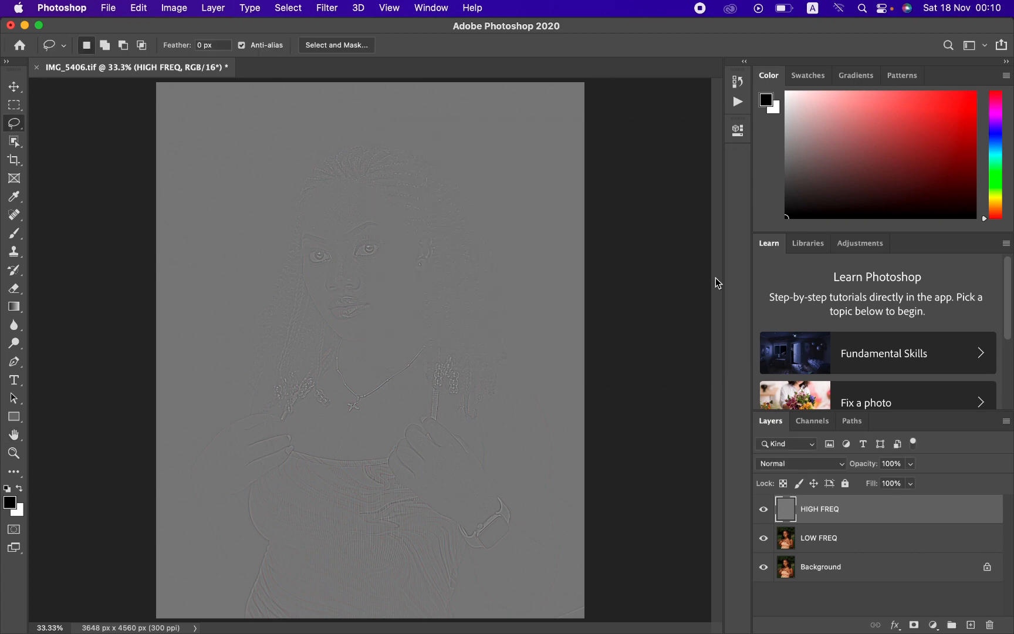
Step: Change the HIGH FREQ layer's blend mode to Linear Light
click(797, 464)
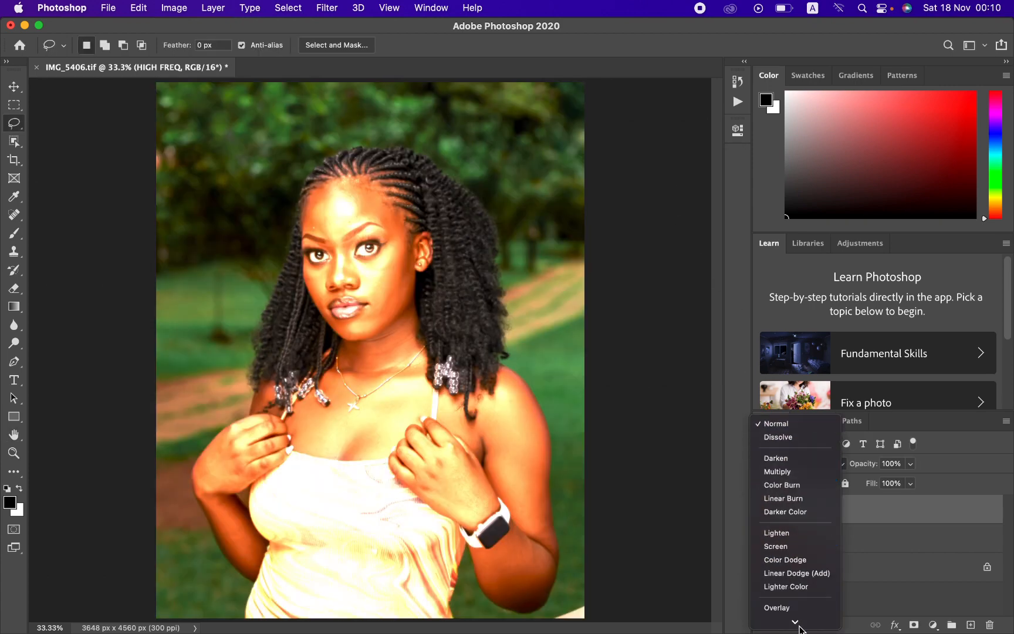
mouse_move(800, 626)
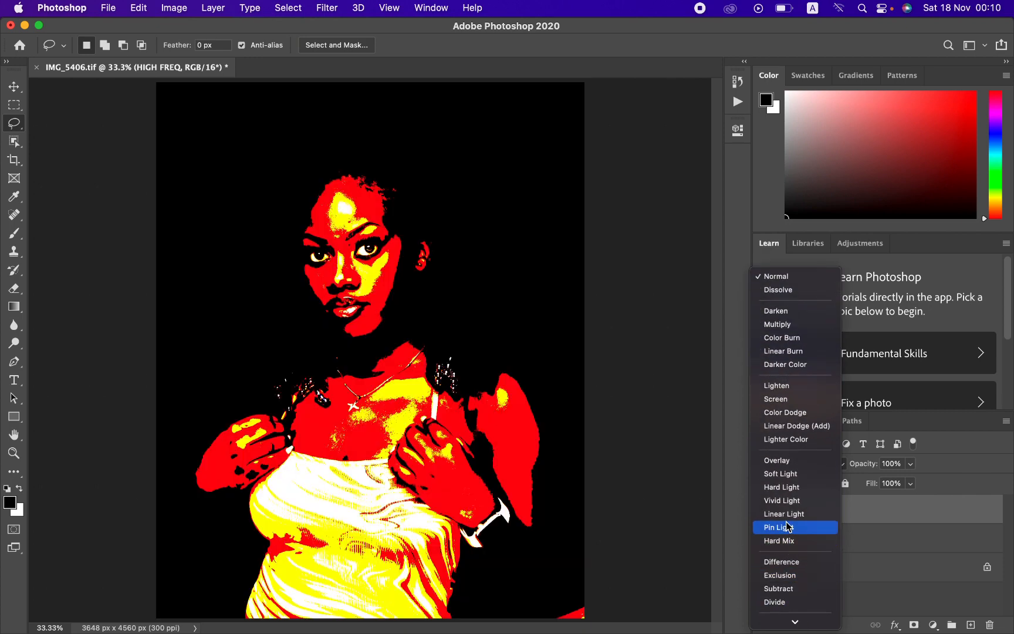
click(788, 518)
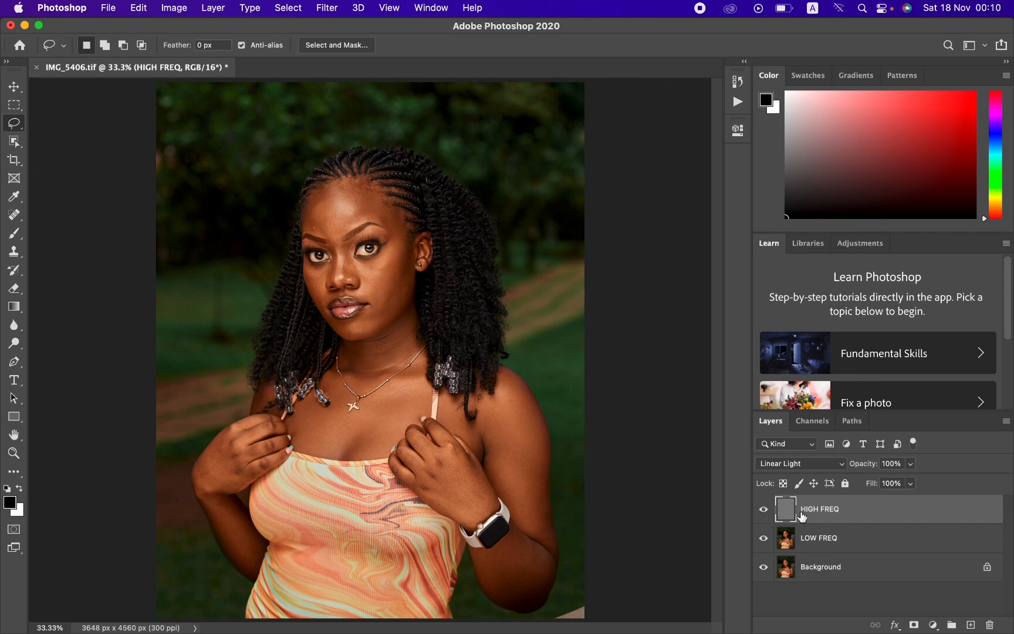
Step: Group the HIGH FREQ and LOW FREQ layers and name the group freq sep
shift+click(874, 544)
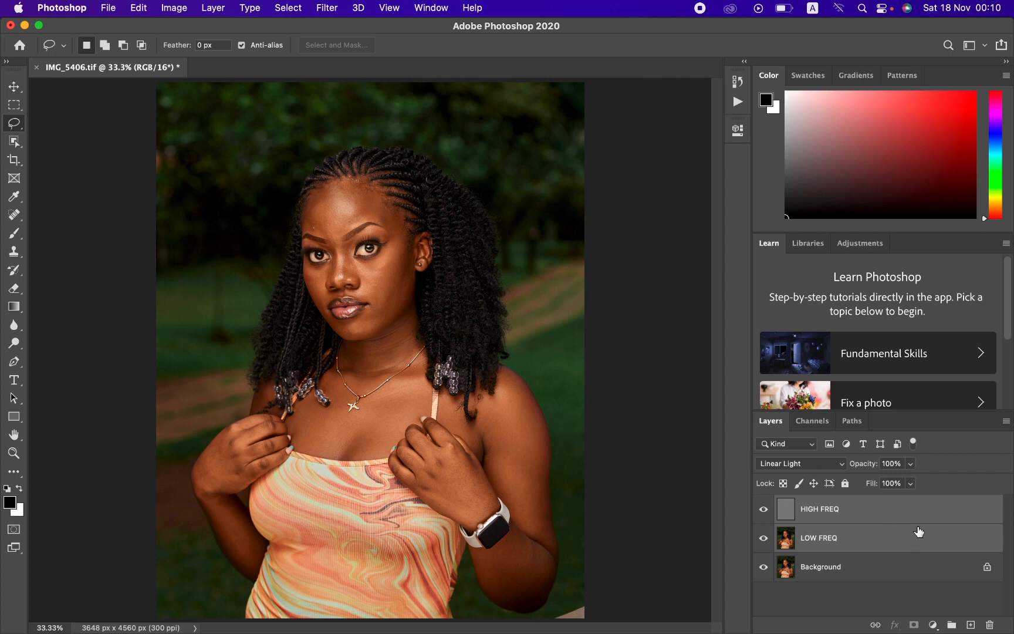
drag(919, 531, 951, 624)
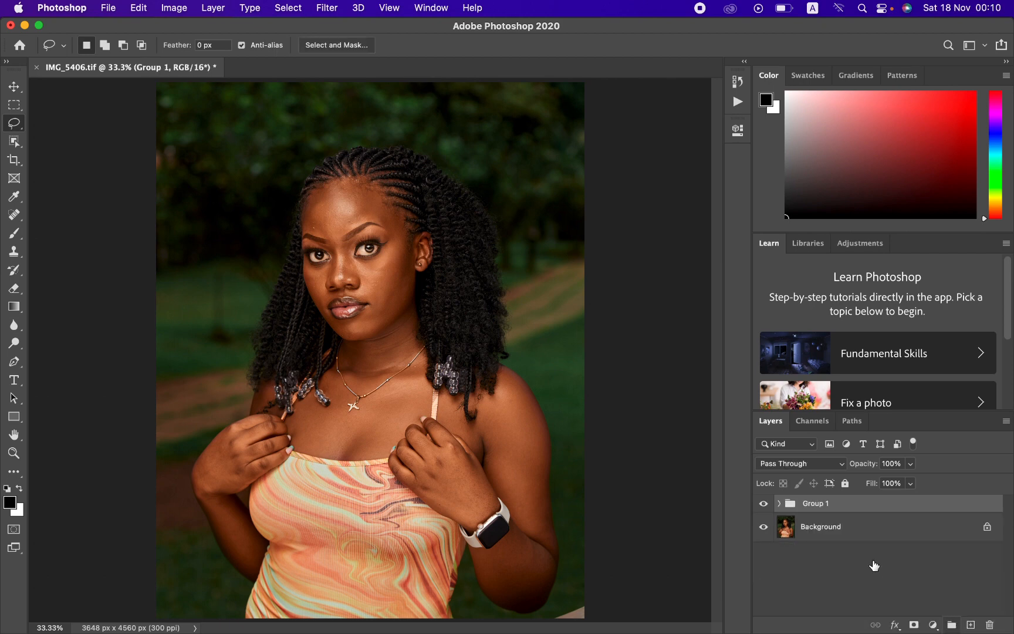
double_click(809, 508)
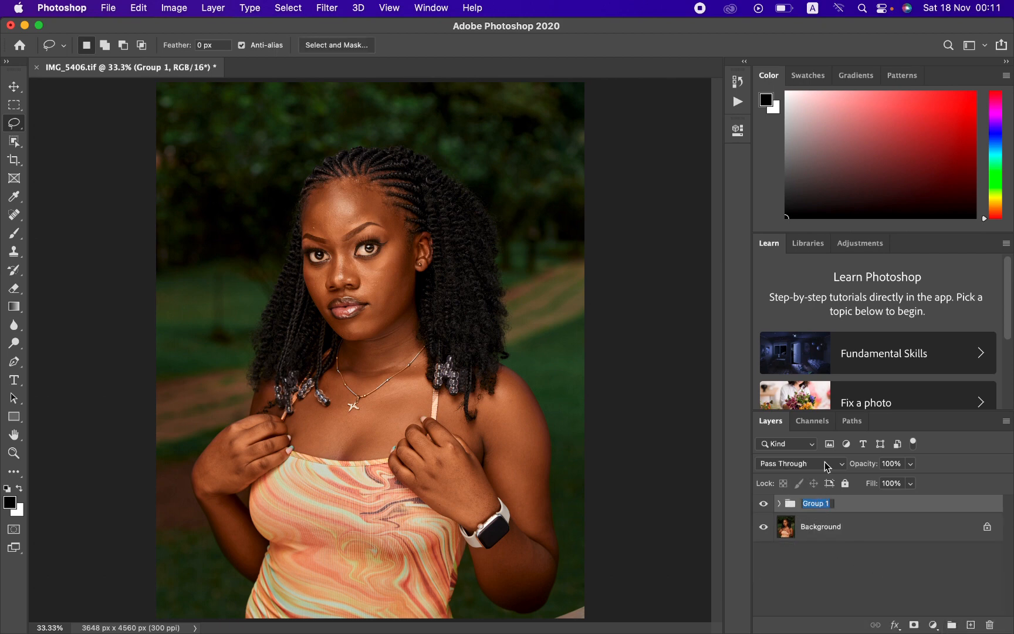
text(freq sep)
key(Return)
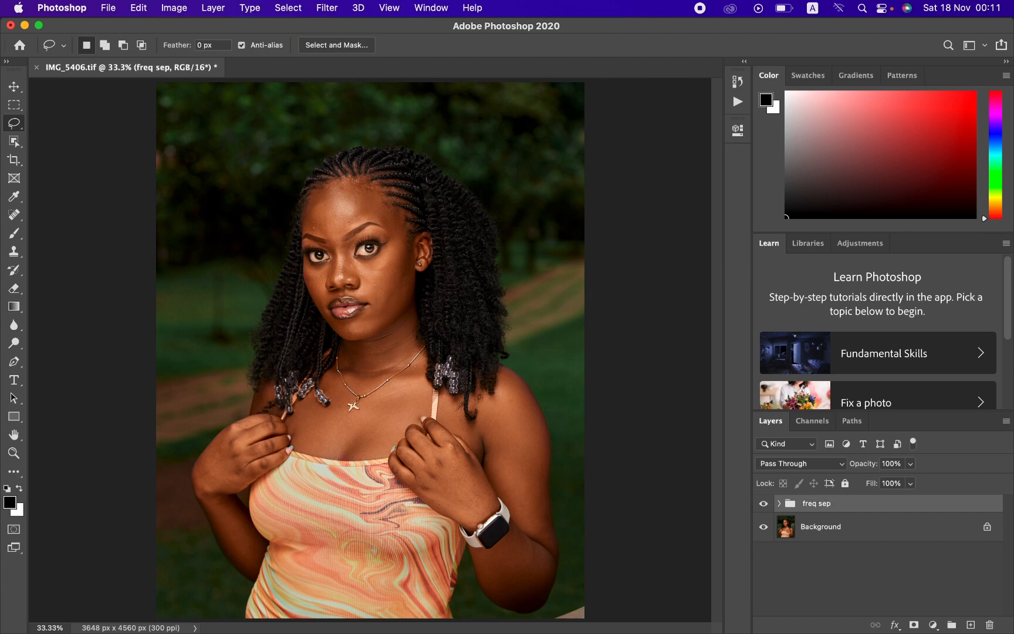
Step: Compare HIGH FREQ, LOW FREQ and the whole freq sep group by toggling their visibility with Background temporarily hidden
click(763, 526)
click(779, 504)
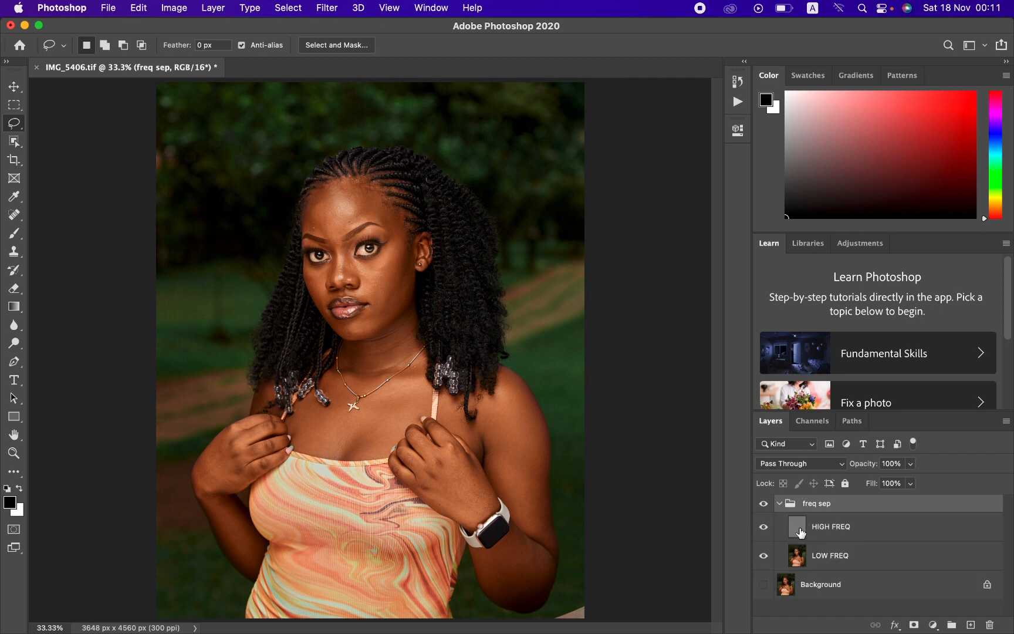
click(764, 556)
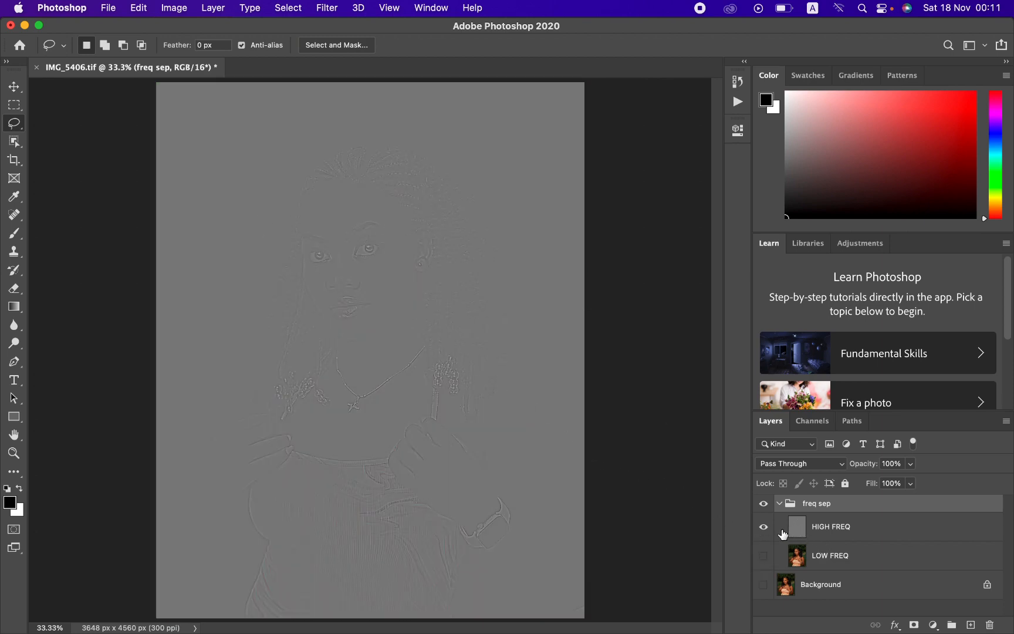
click(763, 526)
click(764, 556)
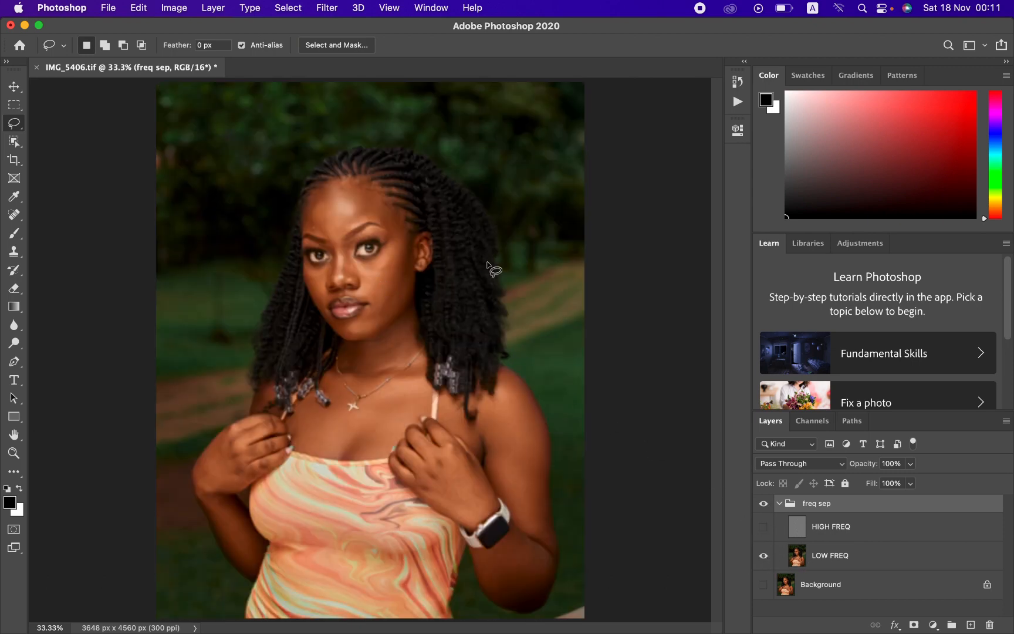
click(763, 526)
click(763, 505)
click(763, 506)
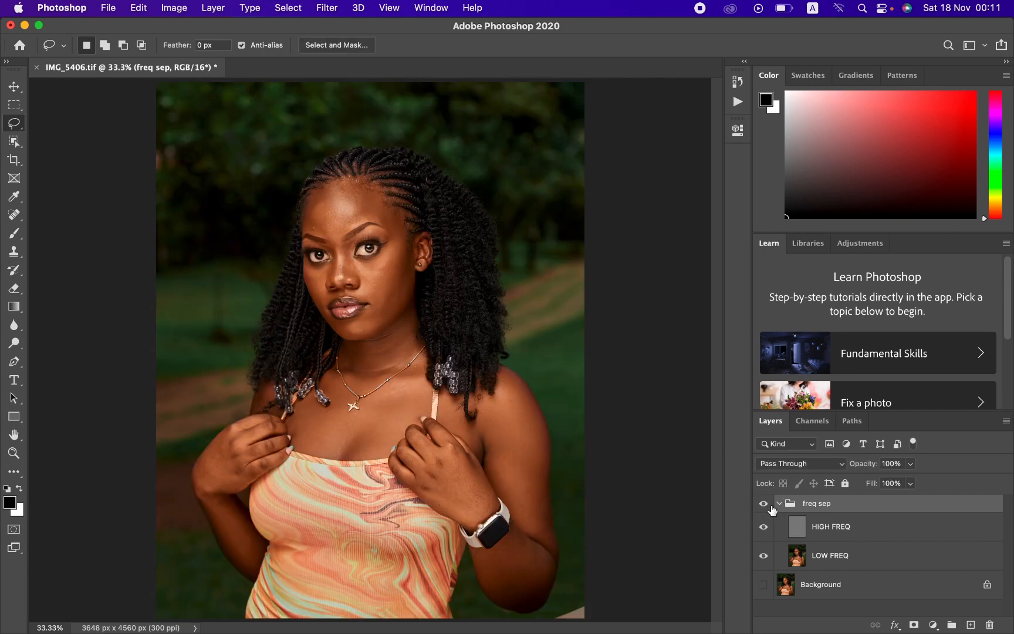
click(763, 584)
Step: Hide HIGH FREQ and choose the Mixer Brush tool with LOW FREQ as the active layer
click(763, 528)
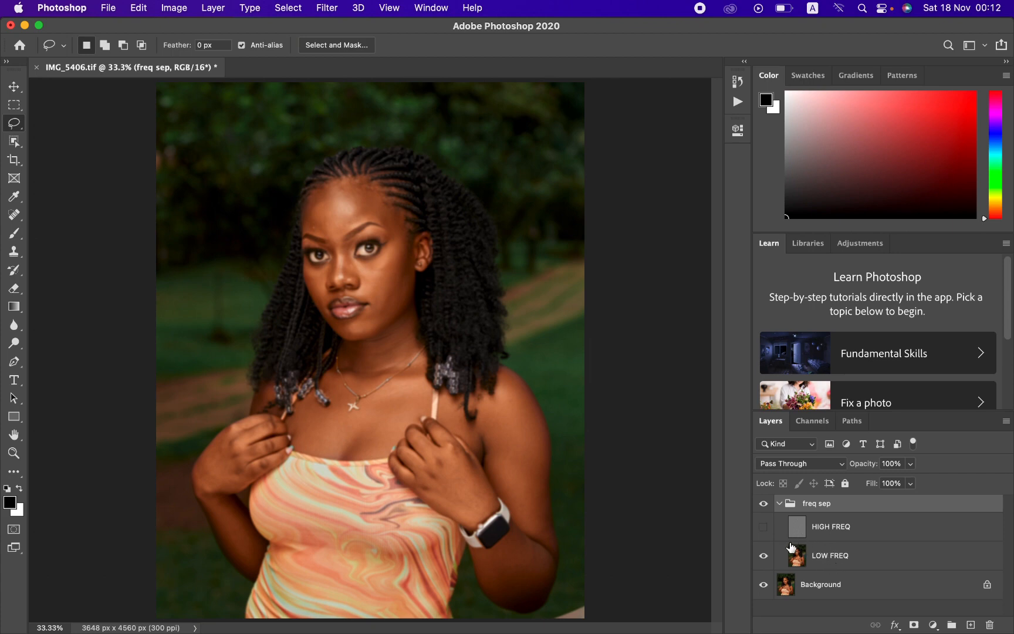
click(840, 560)
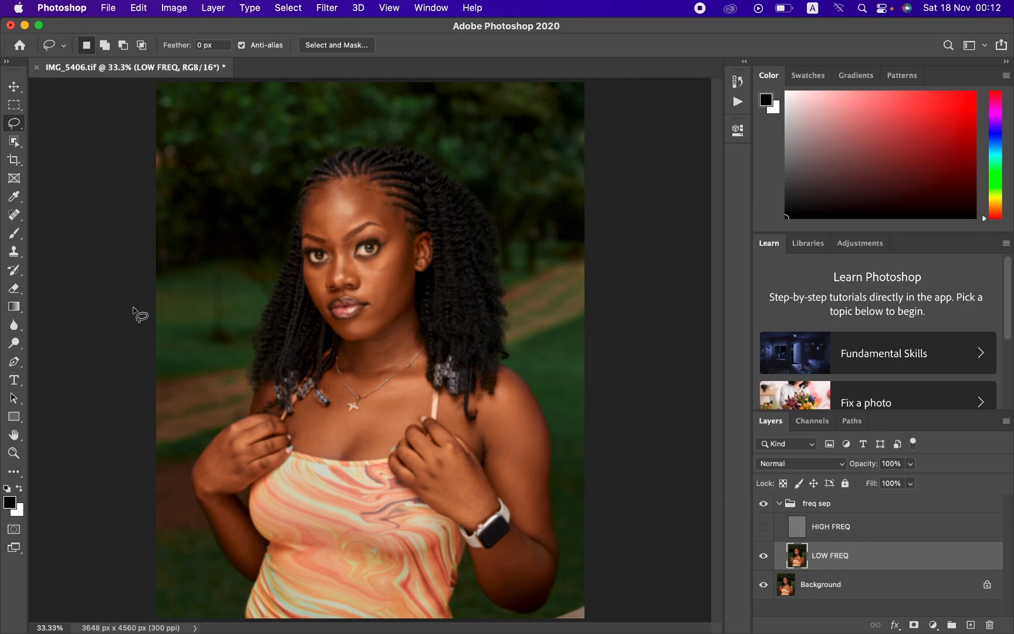
click(15, 238)
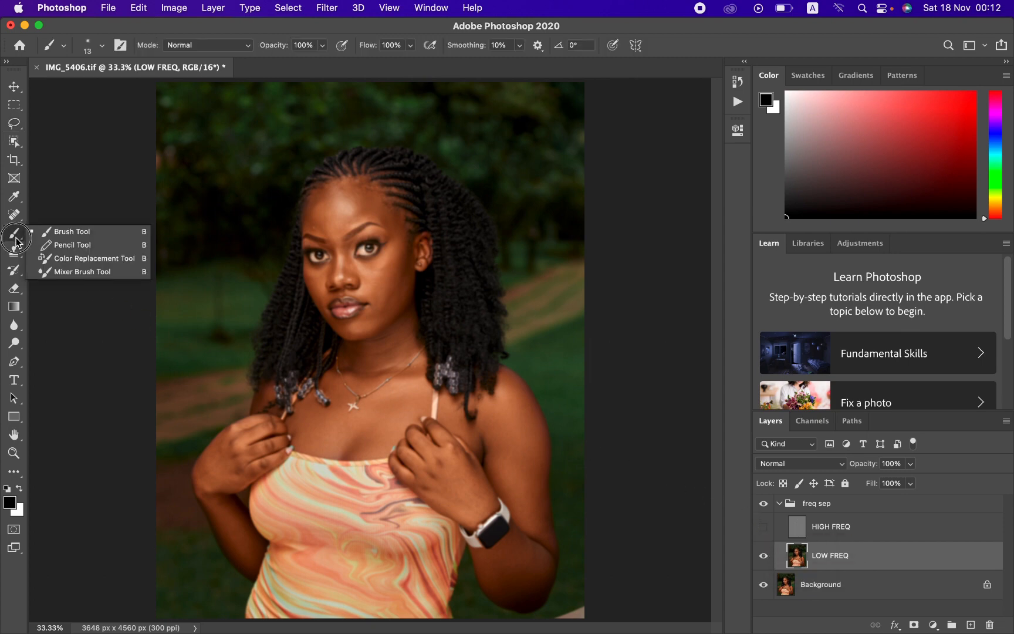
click(102, 273)
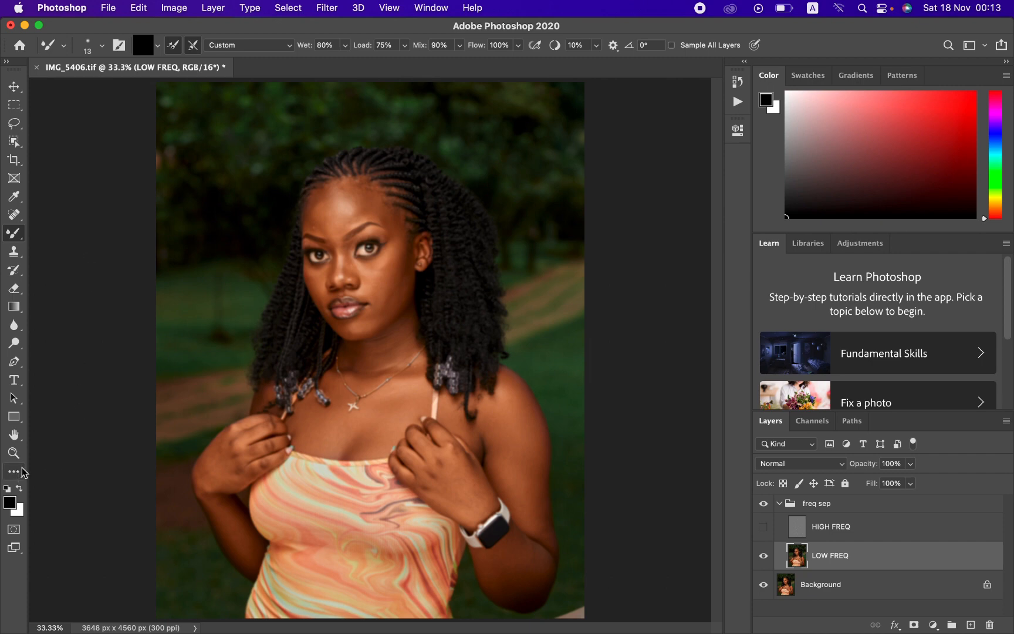
right_click(14, 233)
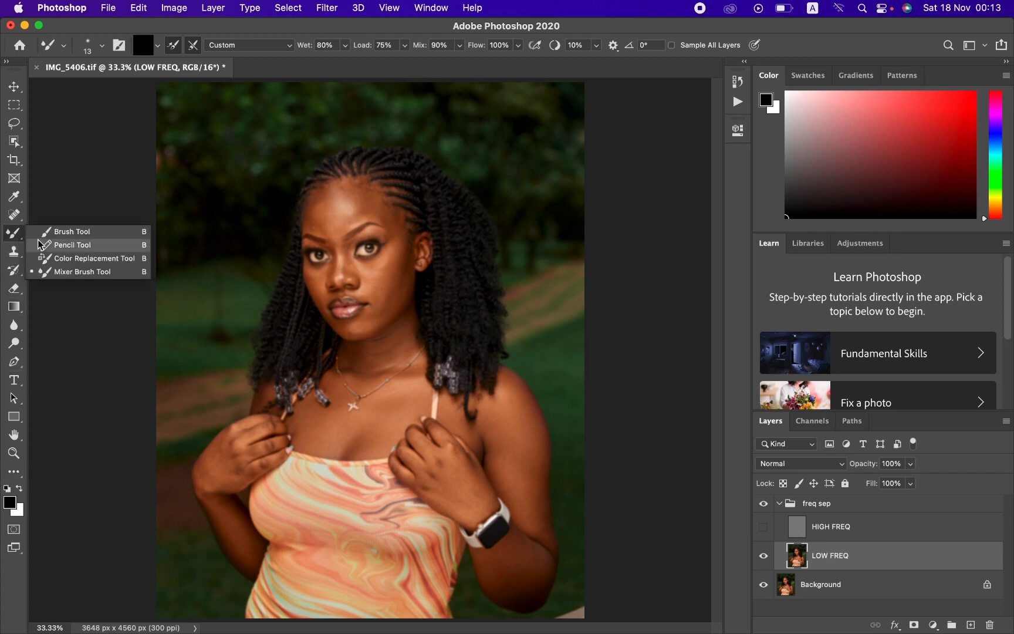
click(68, 273)
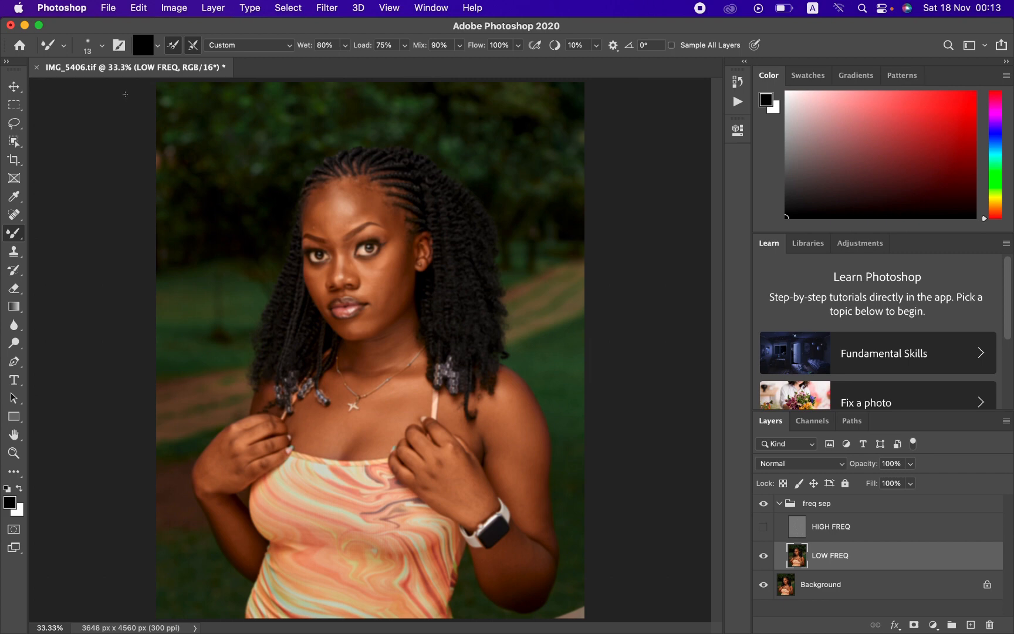
Step: Configure the Mixer Brush: clean it, stop loading but keep cleaning after each stroke, set Wet to 9% and enable Sample All Layers
click(102, 47)
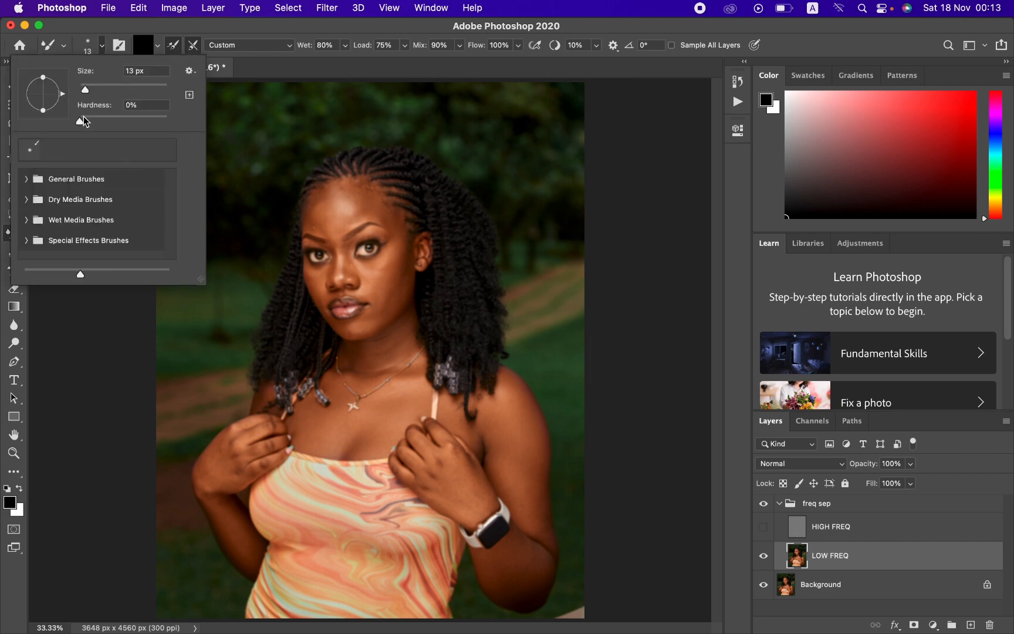
click(102, 46)
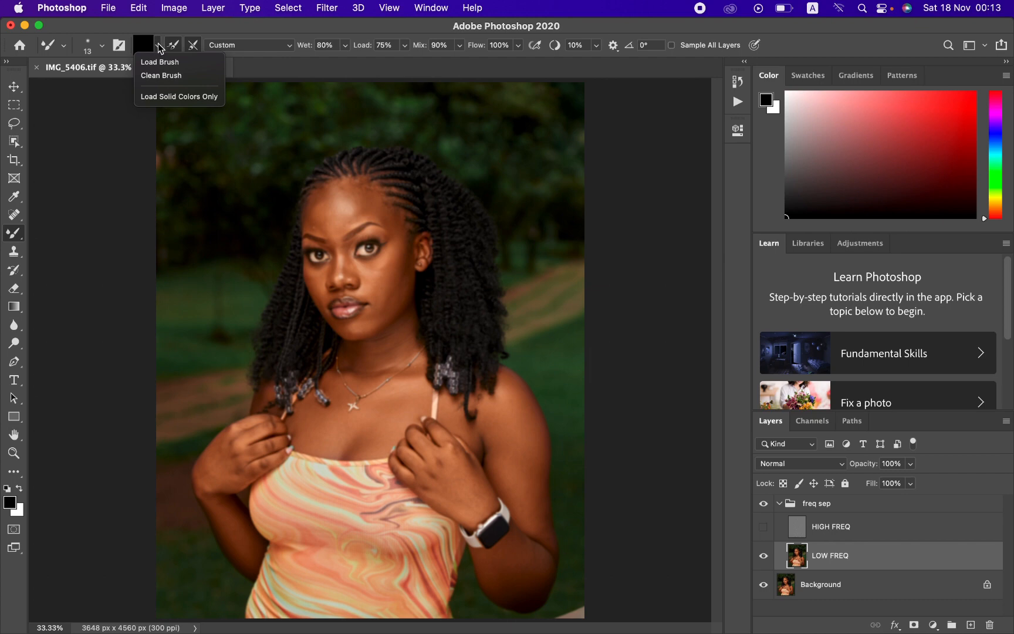
click(160, 75)
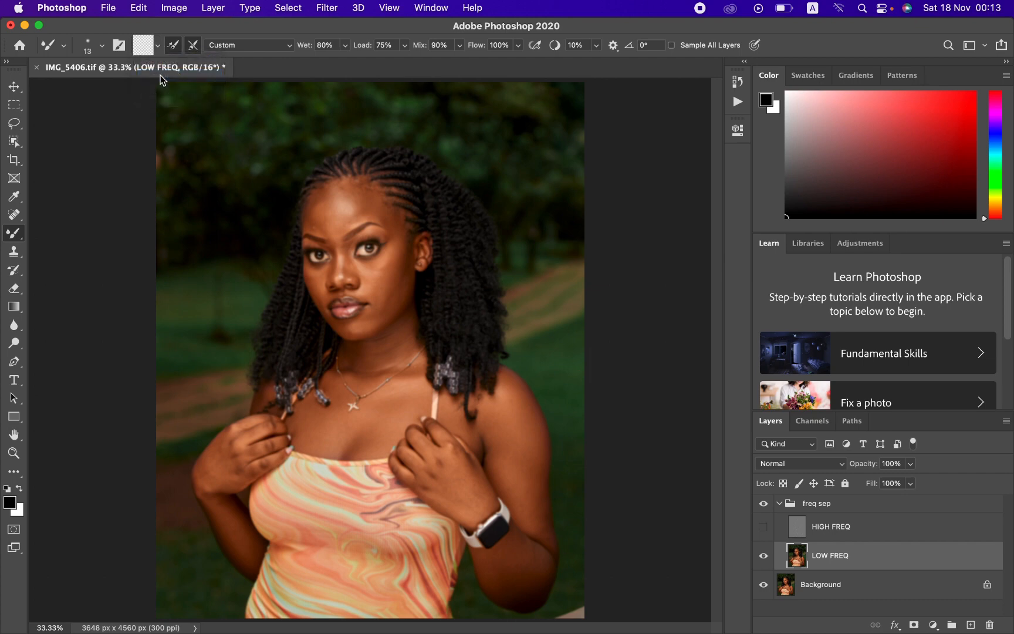
click(175, 47)
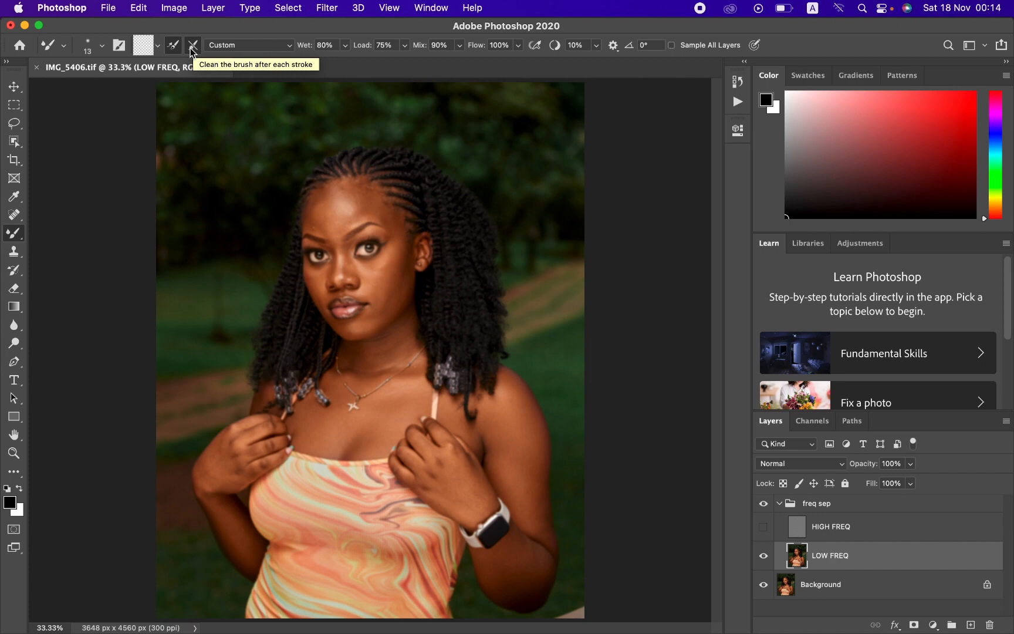
click(190, 50)
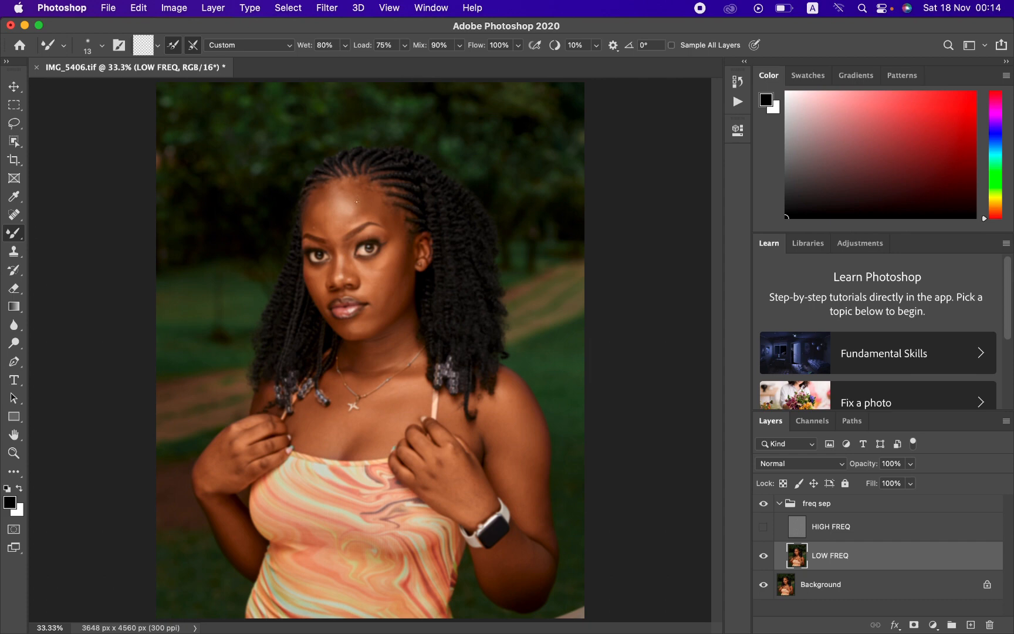
click(173, 46)
mouse_move(304, 51)
mouse_down()
mouse_move(255, 61)
mouse_move(300, 49)
mouse_up()
Step: Show HIGH FREQ, enlarge the Mixer Brush to 70 px, and try a short stroke on the cheek, then undo the stroke
click(764, 528)
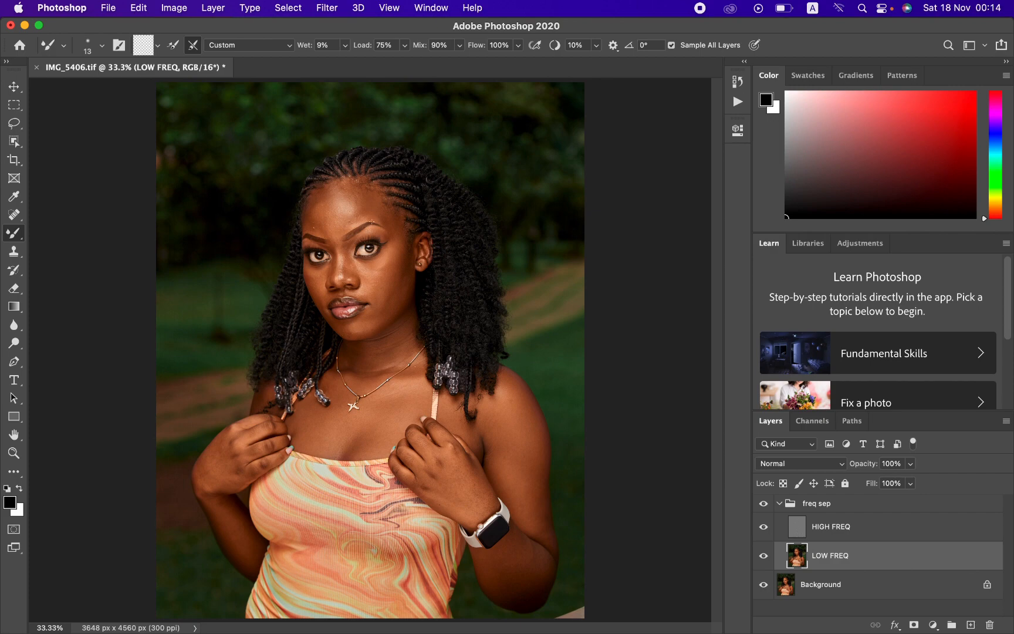
key(super+equal)
key(super+equal)
key(super+equal)
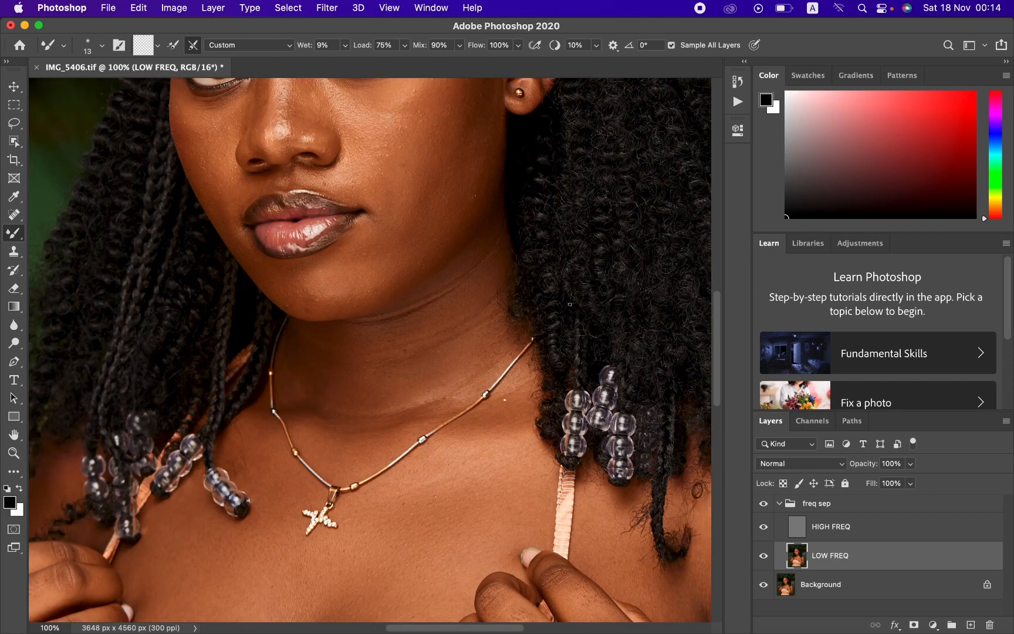
key(bracketright)
key(bracketright)
key(bracketright)
key(bracketright)
key(bracketright)
key(bracketright)
key(bracketright)
key(bracketright)
key(bracketright)
drag(415, 154, 416, 189)
key(super+z)
Step: Turn off Sample All Layers for the Mixer Brush and hide the HIGH FREQ layer
click(671, 45)
click(763, 527)
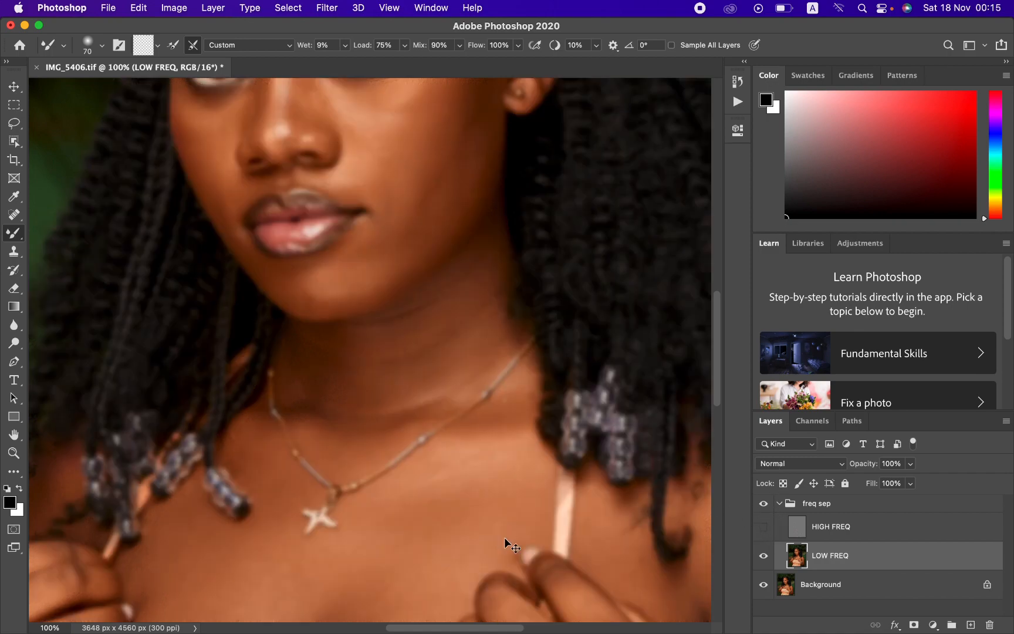
key(super+minus)
key(super+minus)
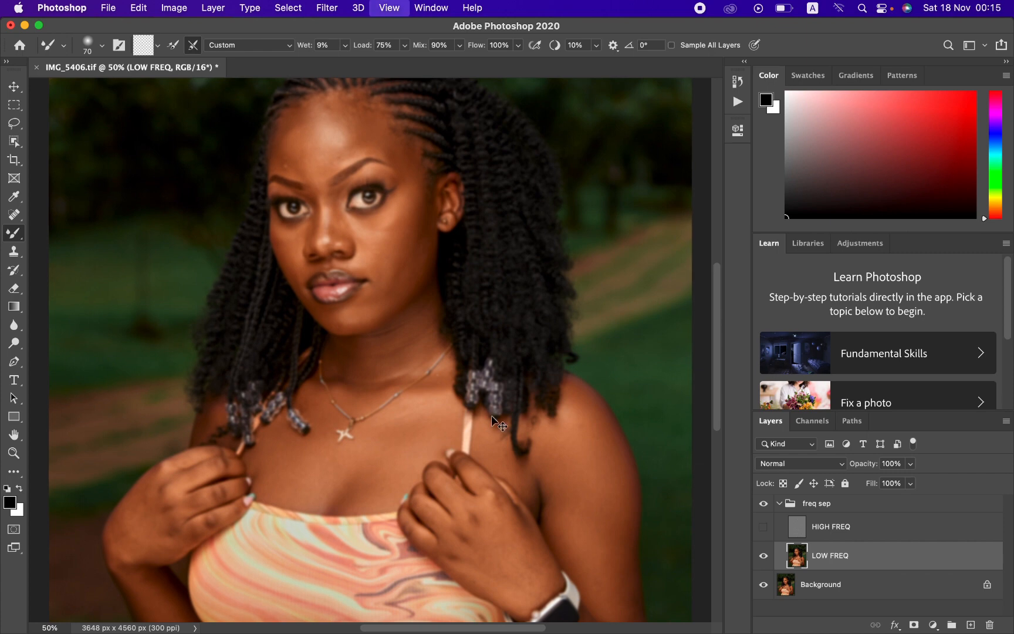
key(super+plus)
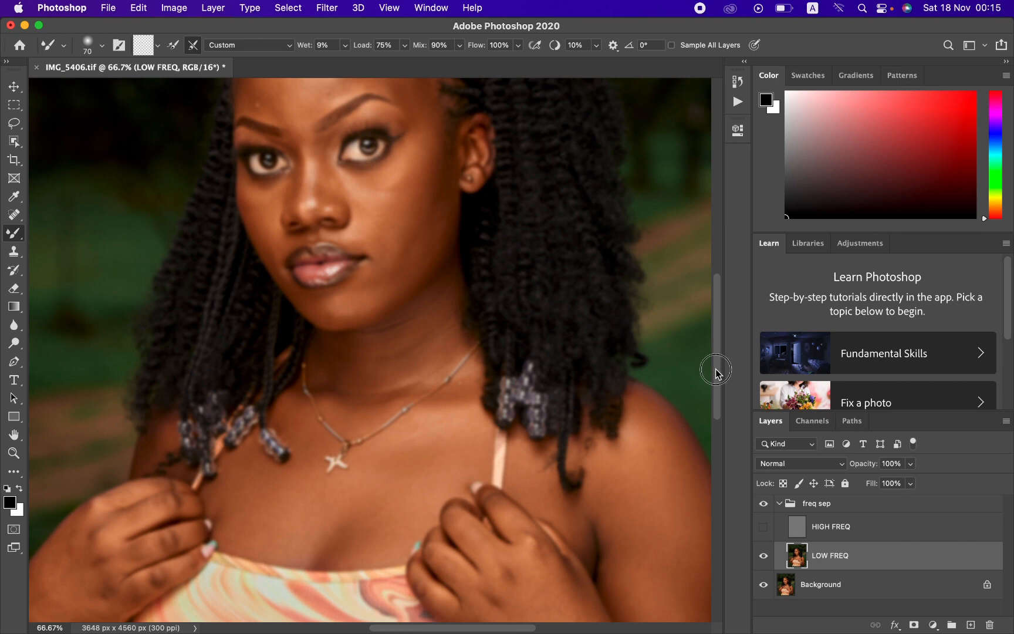
drag(718, 369, 717, 340)
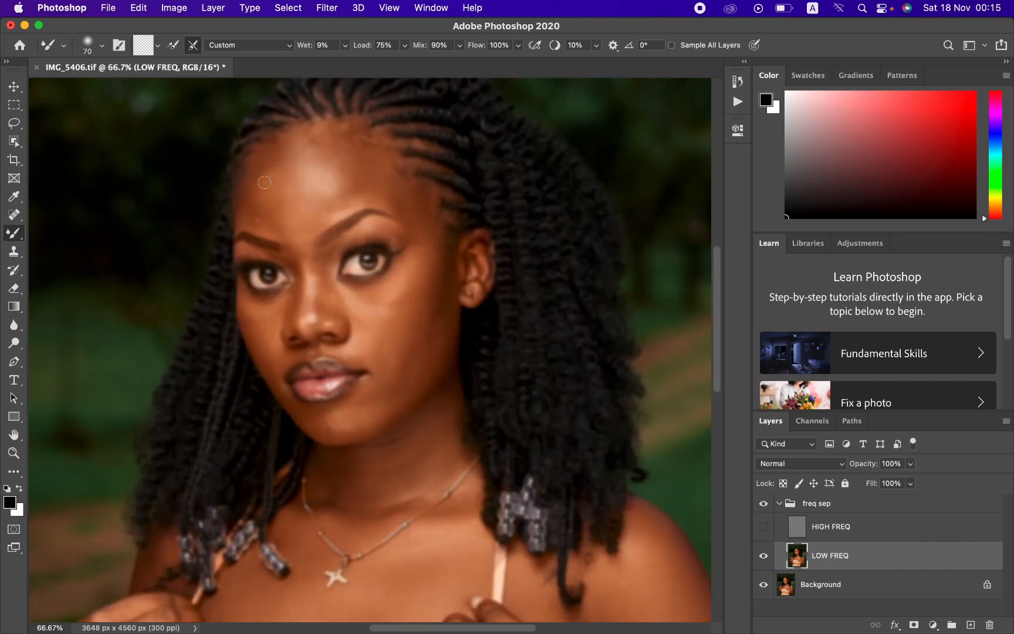
Step: Blend the skin tones across the forehead on LOW FREQ with the Mixer Brush, enlarging it to 175 px
mouse_move(264, 175)
mouse_down()
mouse_move(274, 165)
mouse_move(282, 174)
mouse_up()
key(bracketright)
key(bracketright)
key(bracketleft)
mouse_move(257, 184)
mouse_down()
mouse_move(257, 167)
mouse_move(279, 222)
mouse_move(267, 203)
mouse_move(276, 153)
mouse_move(291, 215)
mouse_move(283, 204)
mouse_move(294, 181)
mouse_move(291, 199)
mouse_move(264, 197)
mouse_move(262, 172)
mouse_move(346, 167)
mouse_move(335, 154)
mouse_move(345, 156)
mouse_move(353, 170)
mouse_move(319, 199)
mouse_up()
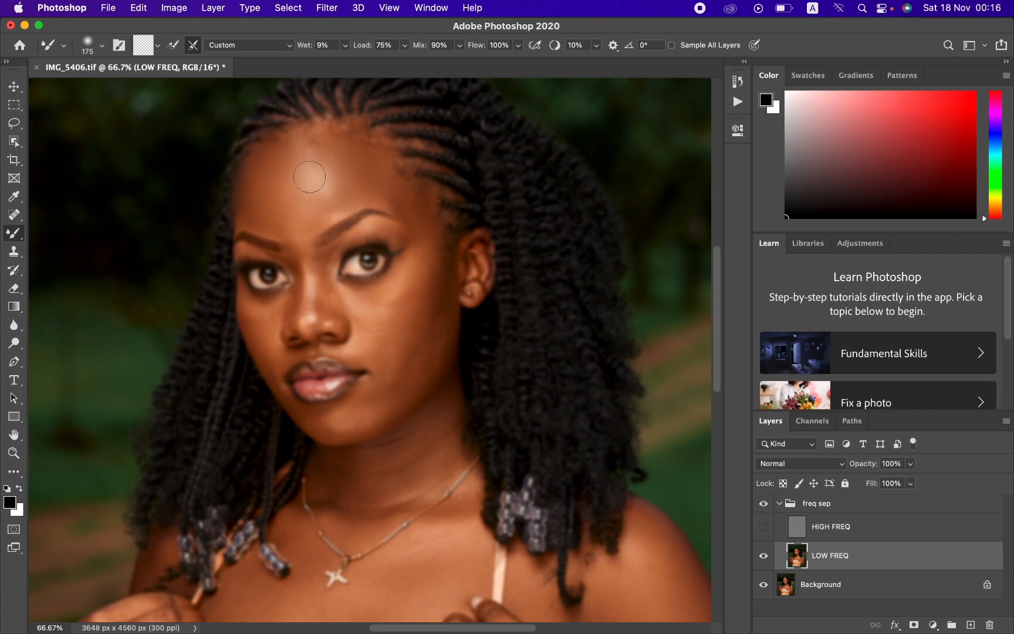
mouse_move(305, 210)
mouse_down()
mouse_move(292, 222)
mouse_move(292, 196)
mouse_up()
mouse_move(291, 193)
mouse_down()
mouse_move(289, 217)
mouse_move(258, 210)
mouse_move(304, 170)
mouse_move(299, 187)
mouse_move(302, 165)
mouse_move(293, 166)
mouse_move(302, 151)
mouse_move(321, 165)
mouse_move(324, 156)
mouse_move(312, 156)
mouse_move(337, 180)
mouse_move(318, 206)
mouse_move(333, 204)
mouse_move(320, 205)
mouse_move(331, 206)
mouse_move(339, 182)
mouse_move(312, 152)
mouse_up()
mouse_move(364, 177)
mouse_down()
mouse_move(403, 181)
mouse_move(396, 192)
mouse_move(419, 202)
mouse_move(359, 193)
mouse_up()
mouse_move(309, 213)
mouse_down()
mouse_move(302, 234)
mouse_move(267, 213)
mouse_move(250, 216)
mouse_move(275, 166)
mouse_move(299, 151)
mouse_move(311, 181)
mouse_move(292, 152)
mouse_move(340, 133)
mouse_move(356, 154)
mouse_move(352, 174)
mouse_move(324, 202)
mouse_move(307, 207)
mouse_move(291, 174)
mouse_move(258, 197)
mouse_up()
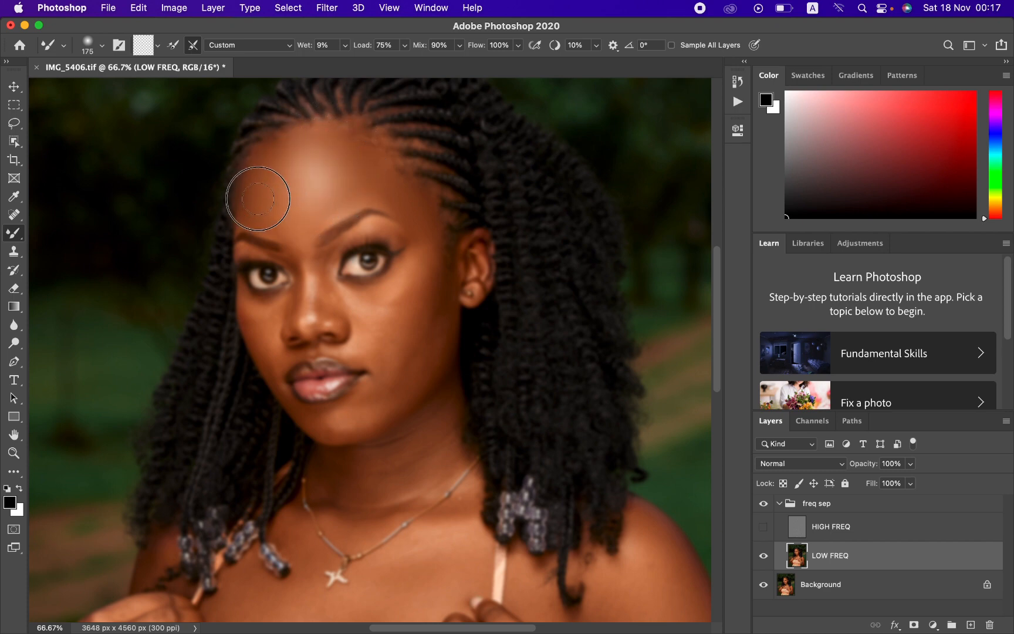
Step: Show HIGH FREQ and compare the forehead before and after by toggling the freq sep group's visibility
click(763, 528)
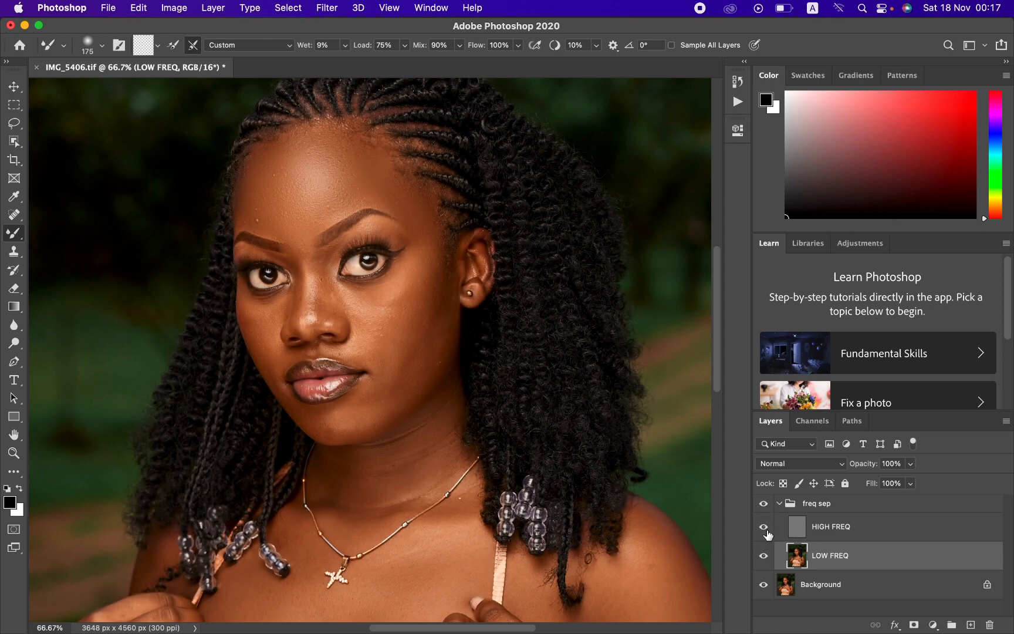
click(763, 504)
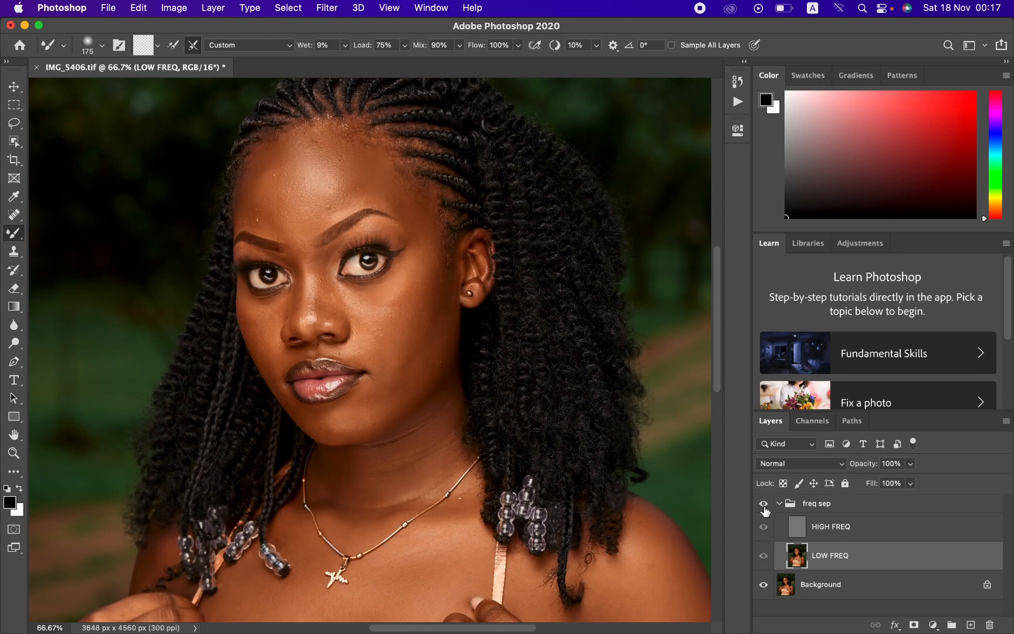
click(763, 504)
click(764, 505)
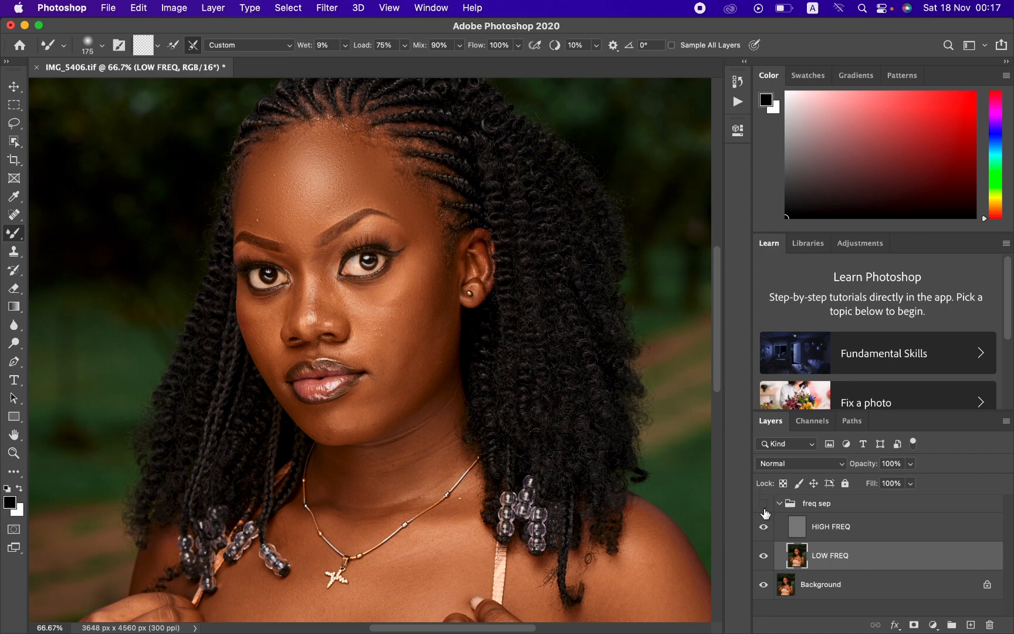
click(764, 505)
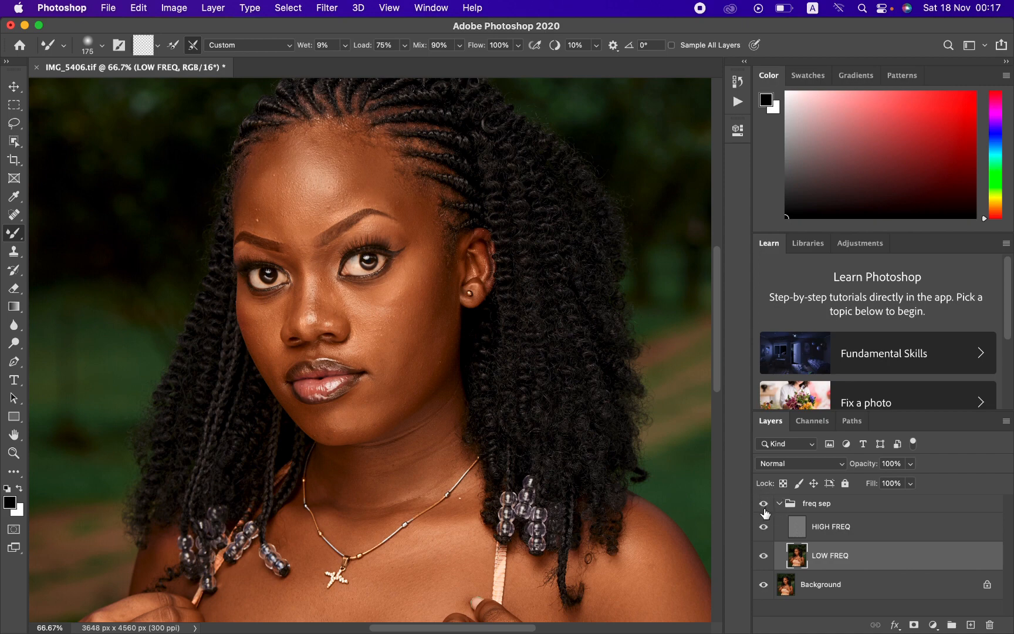
click(764, 505)
click(764, 505)
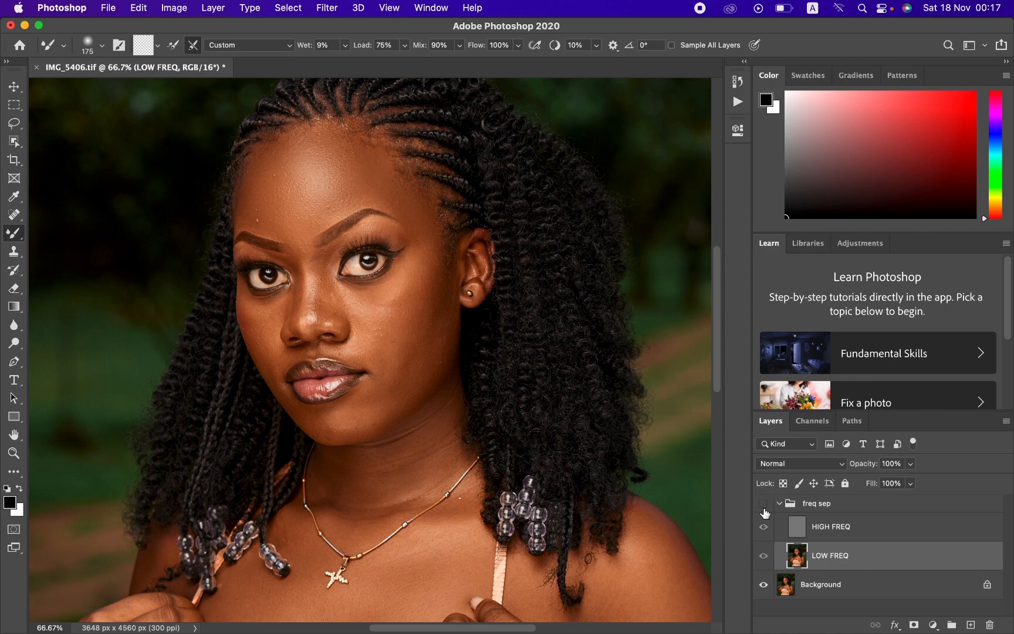
click(763, 505)
Step: Hide HIGH FREQ and blend the cheeks, nose, eyelids and jaw on LOW FREQ with the Mixer Brush at 125 to 90 px
click(763, 528)
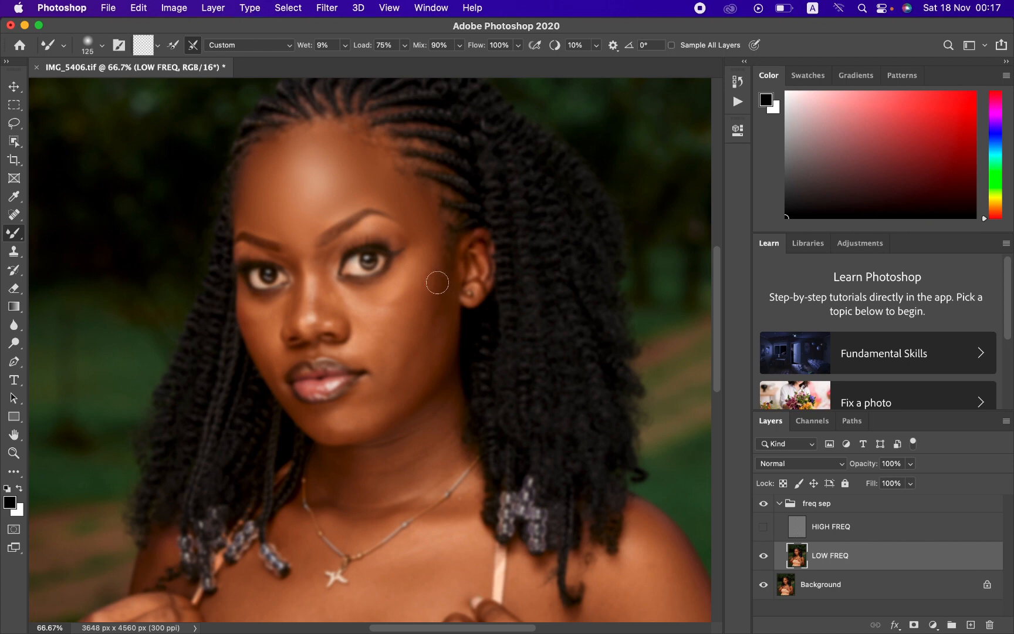
mouse_move(434, 269)
mouse_down()
mouse_move(405, 323)
mouse_move(432, 251)
mouse_move(431, 285)
mouse_move(415, 314)
mouse_move(427, 277)
mouse_move(400, 340)
mouse_move(412, 294)
mouse_move(404, 284)
mouse_move(395, 308)
mouse_move(398, 292)
mouse_move(390, 307)
mouse_move(396, 295)
mouse_move(370, 305)
mouse_move(423, 257)
mouse_move(408, 323)
mouse_move(434, 323)
mouse_move(435, 332)
mouse_move(406, 378)
mouse_move(401, 344)
mouse_move(389, 364)
mouse_move(403, 344)
mouse_move(410, 358)
mouse_move(388, 382)
mouse_move(406, 358)
mouse_move(426, 281)
mouse_move(418, 220)
mouse_move(424, 232)
mouse_move(400, 200)
mouse_move(426, 241)
mouse_move(405, 199)
mouse_move(430, 305)
mouse_move(367, 414)
mouse_move(343, 423)
mouse_move(371, 413)
mouse_move(400, 368)
mouse_move(401, 333)
mouse_move(352, 320)
mouse_move(322, 278)
mouse_move(343, 271)
mouse_move(317, 269)
mouse_move(273, 348)
mouse_move(276, 305)
mouse_move(314, 202)
mouse_move(410, 215)
mouse_move(421, 289)
mouse_move(373, 389)
mouse_move(330, 432)
mouse_move(329, 405)
mouse_move(310, 415)
mouse_move(340, 434)
mouse_move(369, 427)
mouse_move(365, 358)
mouse_move(282, 358)
mouse_move(279, 367)
mouse_move(277, 357)
mouse_move(279, 383)
mouse_move(293, 305)
mouse_move(310, 295)
mouse_up()
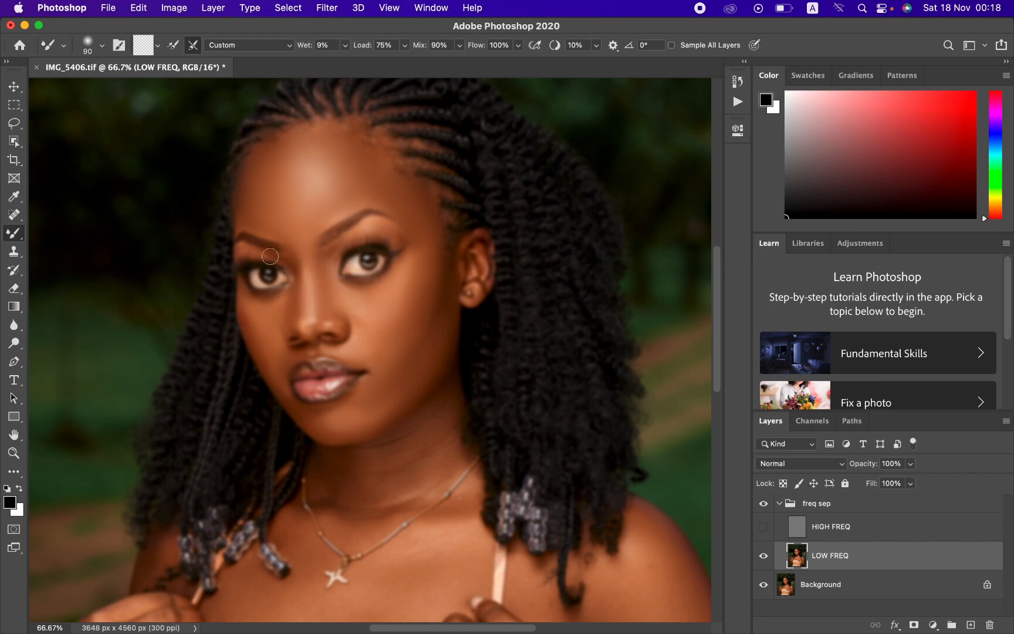
drag(267, 257, 251, 257)
drag(330, 252, 323, 263)
mouse_move(364, 228)
mouse_down()
mouse_move(401, 237)
mouse_move(407, 206)
mouse_move(425, 238)
mouse_move(411, 295)
mouse_move(419, 285)
mouse_move(390, 299)
mouse_move(416, 290)
mouse_move(423, 268)
mouse_move(395, 337)
mouse_move(403, 318)
mouse_move(386, 319)
mouse_move(416, 317)
mouse_move(403, 410)
mouse_up()
Step: Blend the neck with the Mixer Brush at 175 px, and the shoulder and the hand above the watch at 90 px
key(bracketright)
key(super+minus)
key(super+minus)
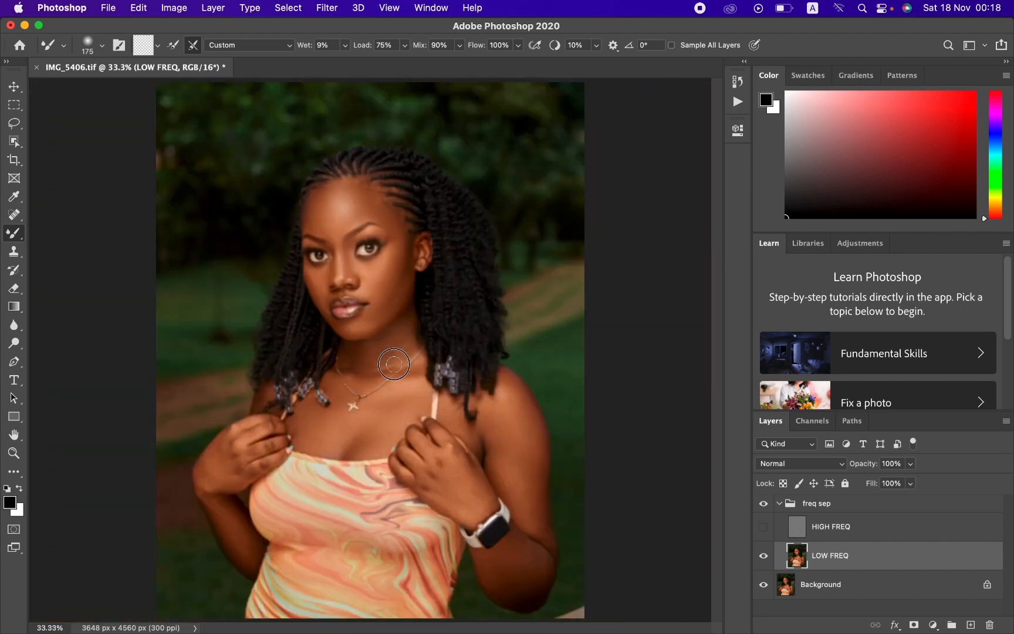
mouse_move(365, 369)
mouse_down()
mouse_move(406, 347)
mouse_move(356, 362)
mouse_move(385, 356)
mouse_up()
key(bracketleft)
key(bracketleft)
mouse_move(520, 410)
mouse_down()
mouse_move(519, 471)
mouse_move(535, 510)
mouse_move(534, 459)
mouse_move(506, 436)
mouse_move(535, 472)
mouse_move(533, 456)
mouse_move(498, 424)
mouse_move(520, 422)
mouse_move(520, 476)
mouse_move(497, 446)
mouse_move(473, 477)
mouse_move(439, 476)
mouse_move(464, 493)
mouse_move(453, 453)
mouse_move(415, 470)
mouse_up()
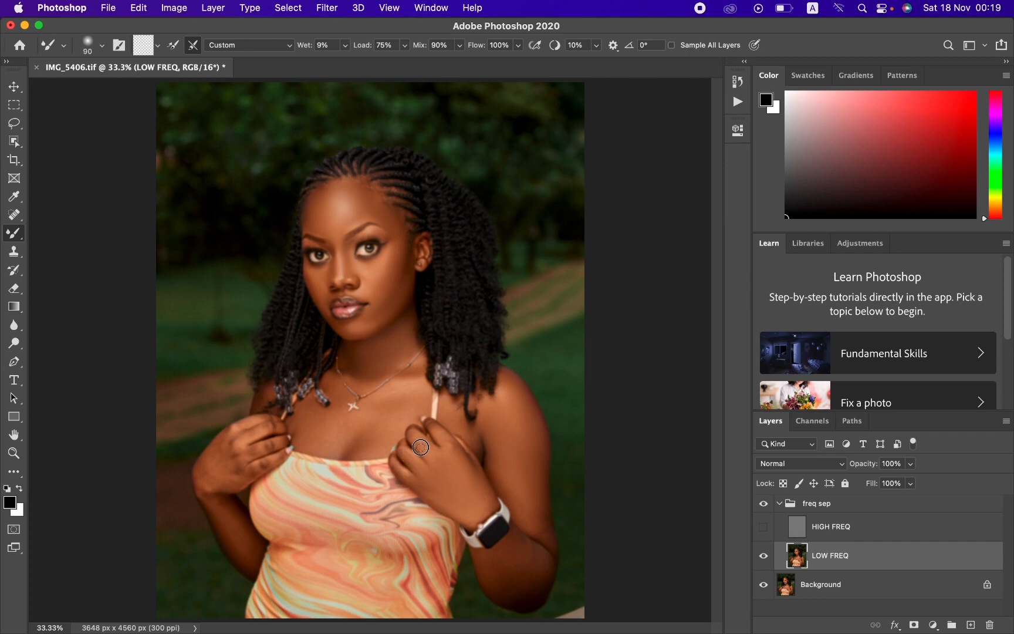
Step: Smooth the skin tones on both arms and the other hand with the Mixer Brush at 150 to 200 px
key(bracketright)
key(bracketright)
key(bracketright)
key(bracketright)
key(bracketright)
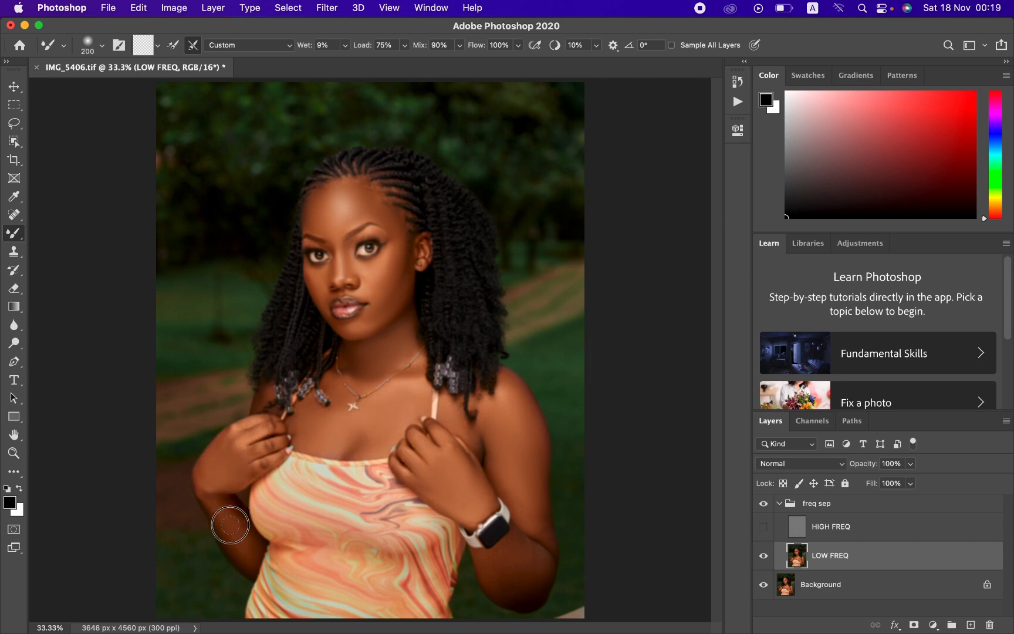
key(bracketleft)
key(bracketleft)
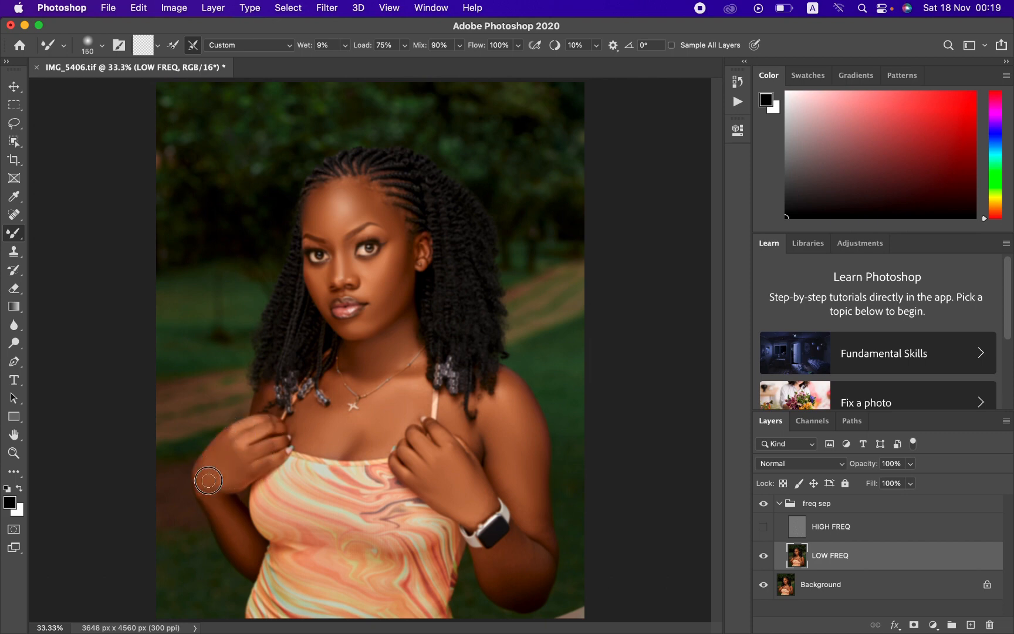
key(bracketright)
key(bracketright)
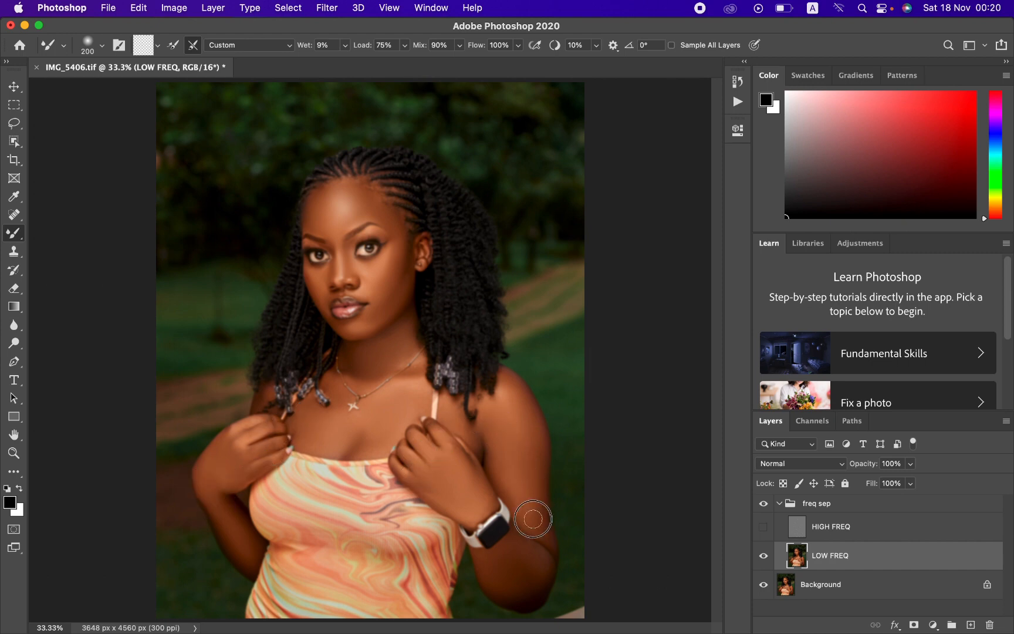
Step: Show HIGH FREQ and compare the whole retouched portrait with the original by toggling the freq sep group's visibility
click(762, 528)
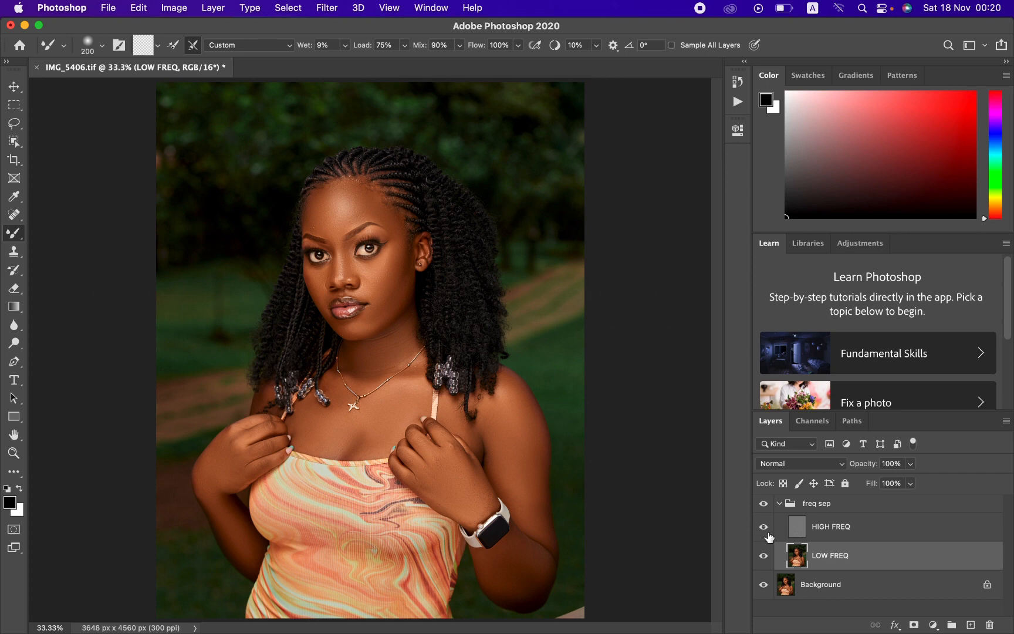
click(764, 527)
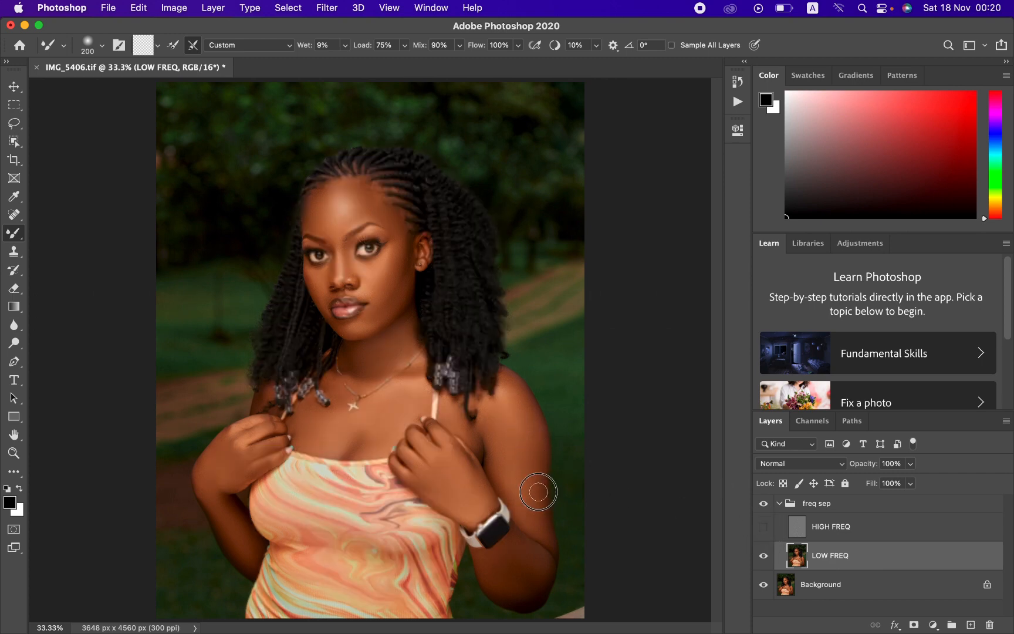
click(762, 527)
click(763, 504)
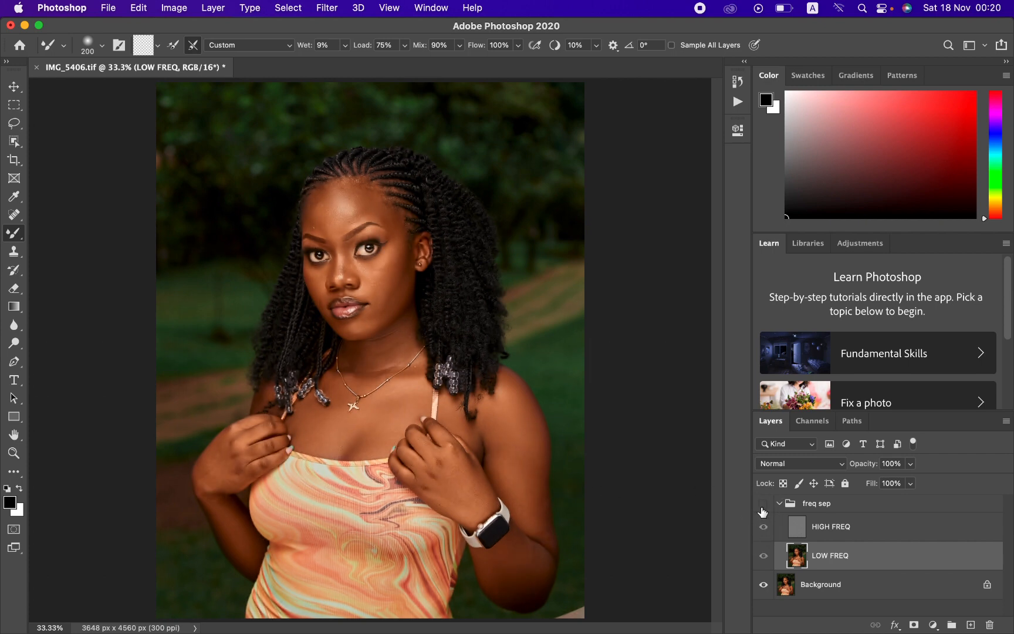
click(762, 508)
click(763, 507)
click(763, 508)
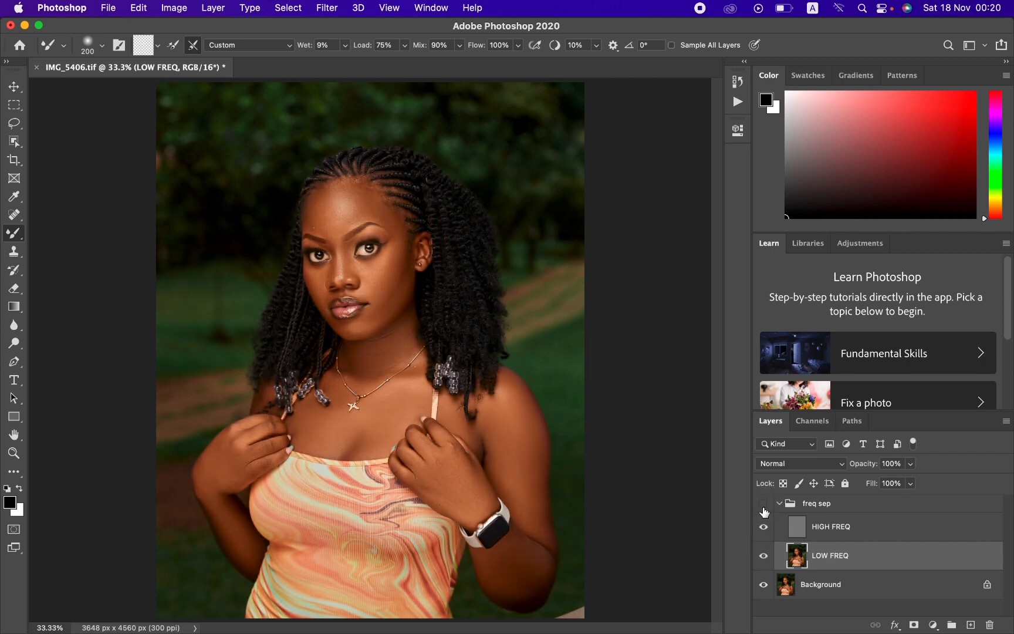
click(763, 507)
click(764, 508)
click(764, 508)
click(763, 510)
Step: Select the forehead with the Lasso tool, using a 22 px feather
key(super+plus)
key(super+plus)
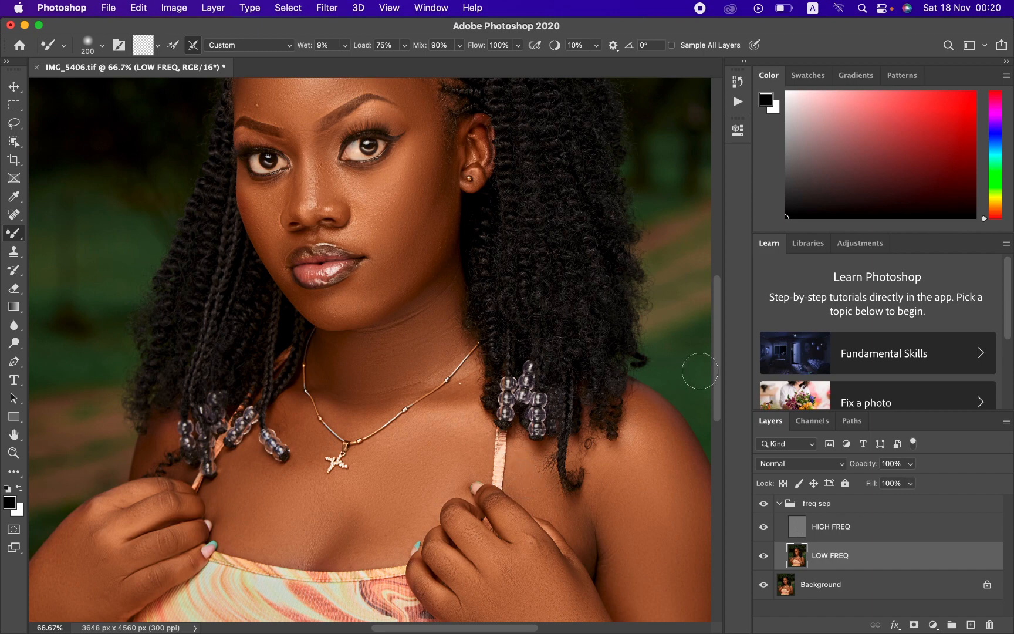
drag(717, 360, 720, 333)
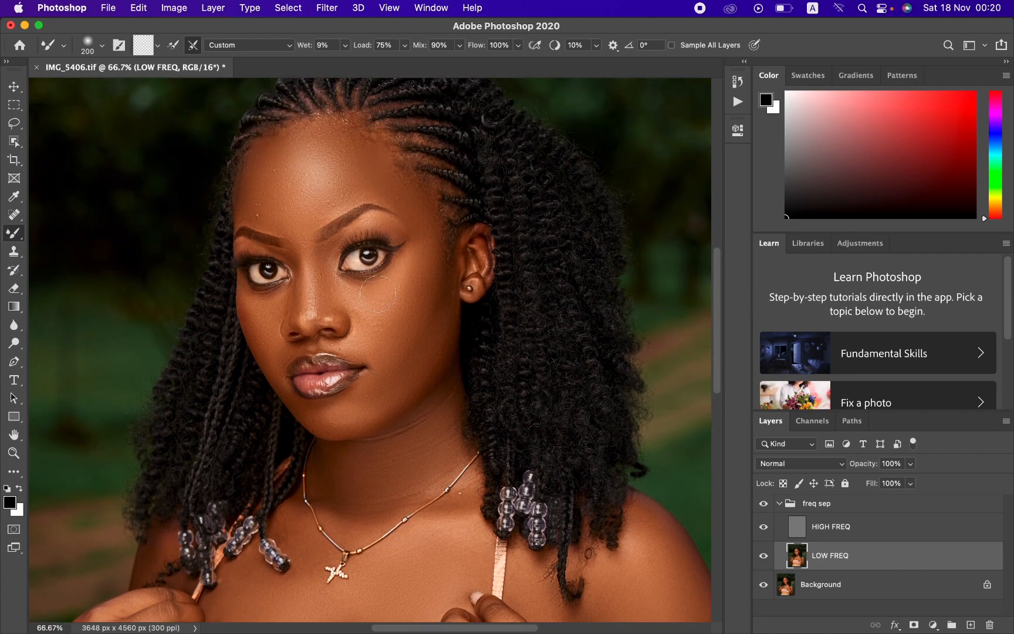
click(13, 126)
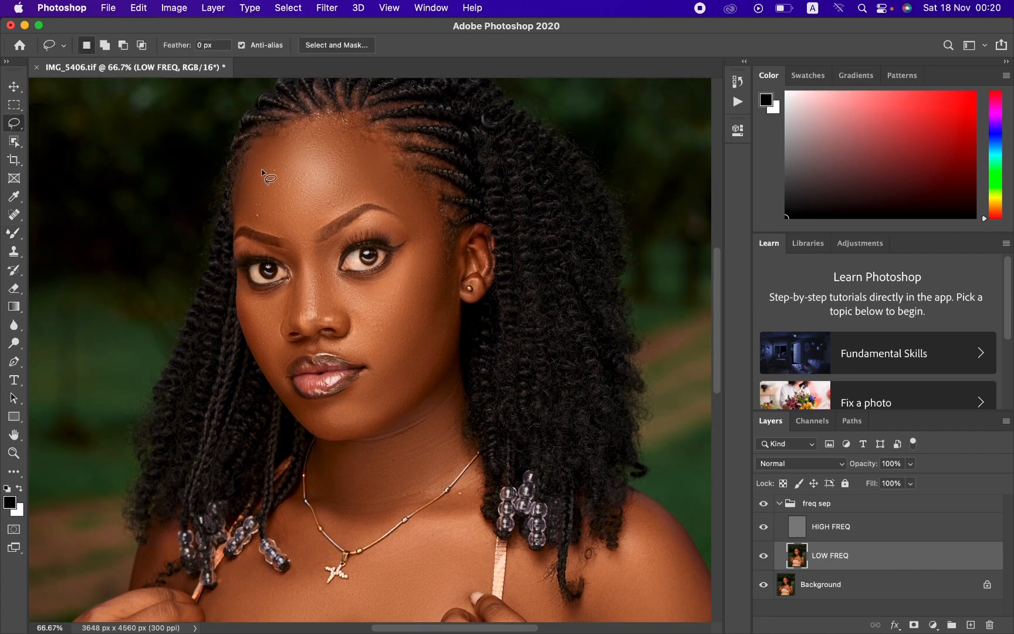
double_click(203, 45)
text(22)
mouse_move(265, 143)
mouse_down()
mouse_move(305, 119)
mouse_move(358, 124)
mouse_move(402, 167)
mouse_move(426, 222)
mouse_move(360, 202)
mouse_move(304, 239)
mouse_move(270, 235)
mouse_move(240, 217)
mouse_move(237, 201)
mouse_move(267, 141)
mouse_up()
Step: Apply an 18 px Gaussian Blur to the selected forehead on LOW FREQ and clear the selection
click(325, 8)
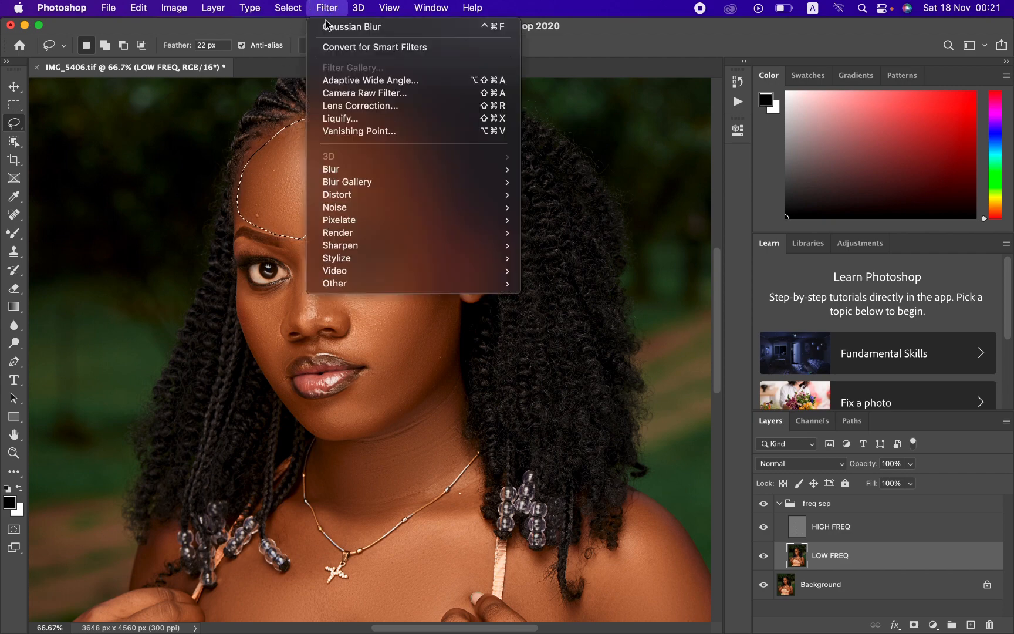
mouse_move(367, 176)
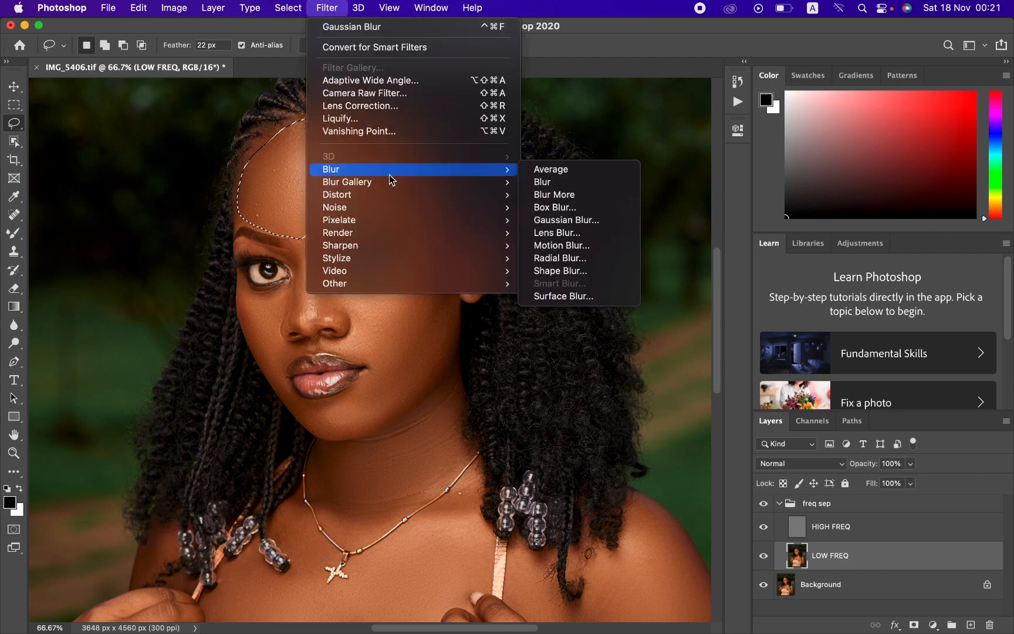
click(566, 220)
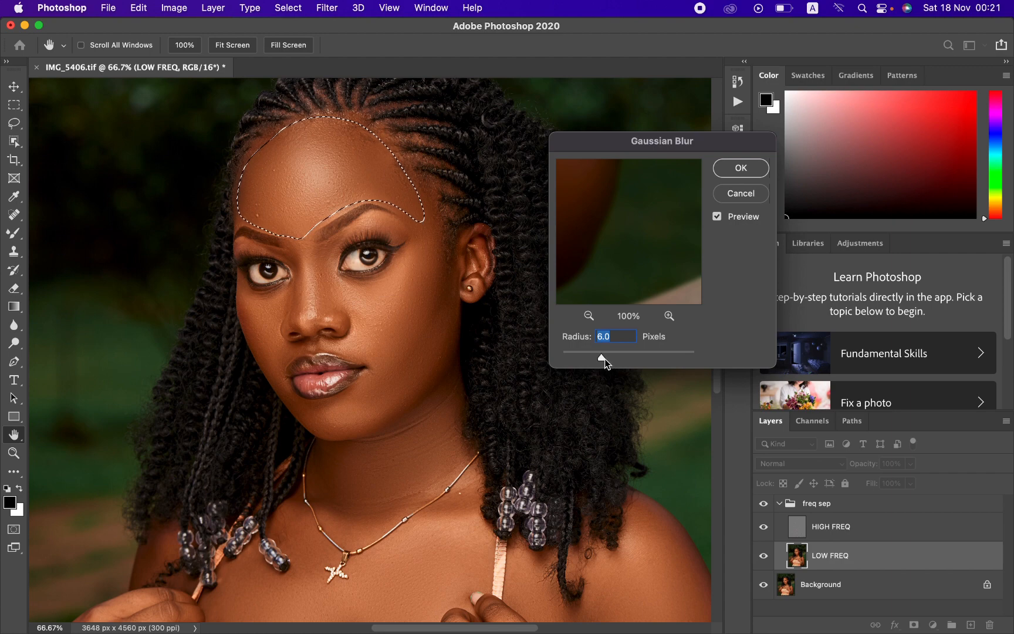
drag(603, 359, 607, 361)
drag(608, 359, 618, 359)
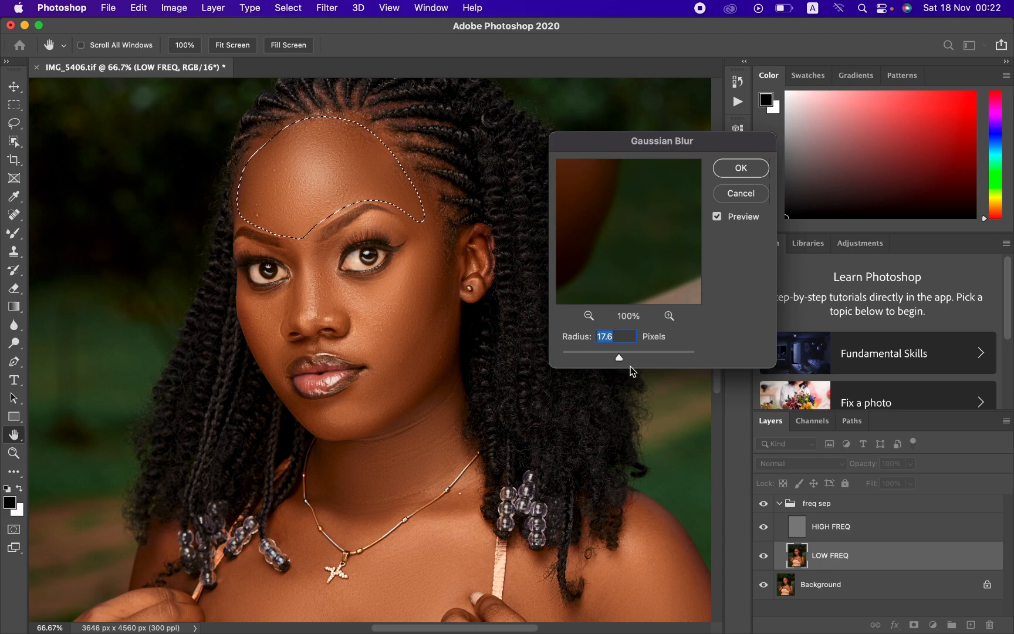
text(6)
drag(622, 338, 610, 336)
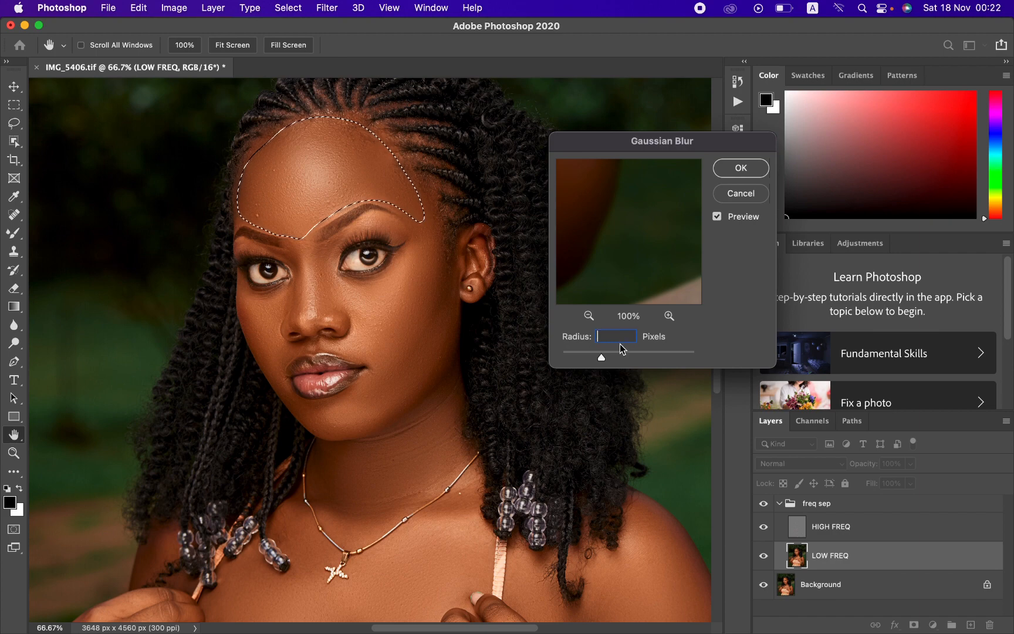
text(18)
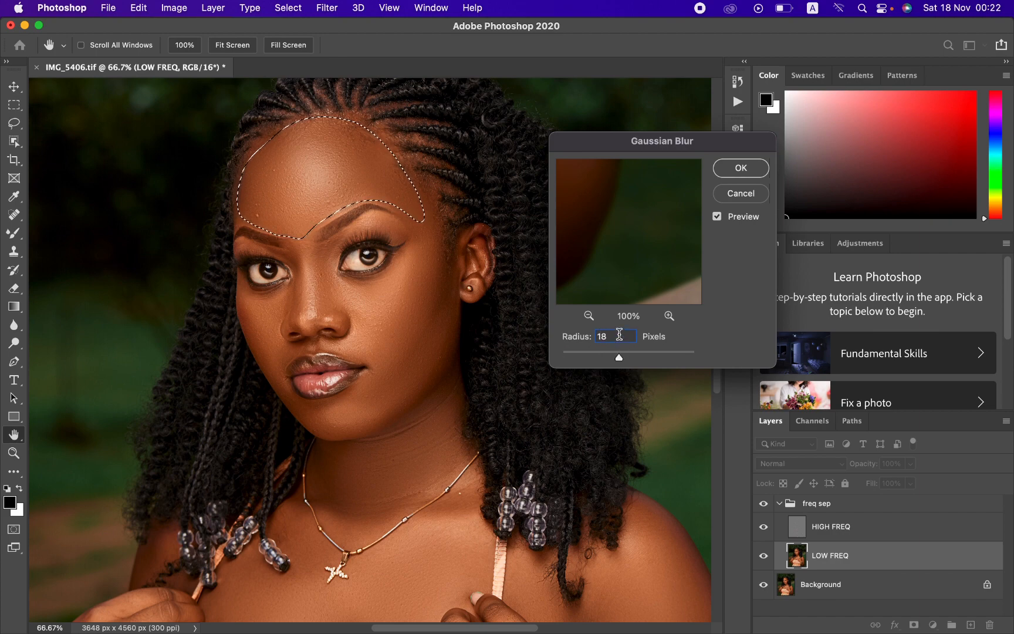
click(741, 170)
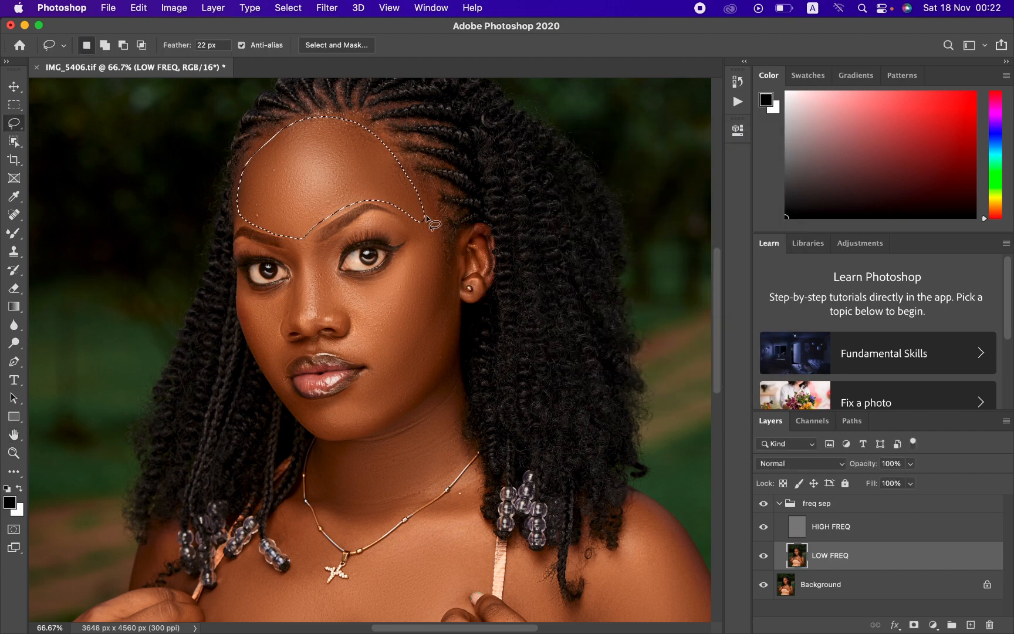
click(434, 265)
Step: Lasso the strip from the temple beside the visible ear down to the cheek, apply an 18 px Gaussian Blur, and deselect
mouse_move(419, 206)
mouse_down()
mouse_move(414, 267)
mouse_move(399, 306)
mouse_move(362, 337)
mouse_move(368, 352)
mouse_move(399, 353)
mouse_move(420, 329)
mouse_move(443, 271)
mouse_move(443, 241)
mouse_move(420, 212)
mouse_up()
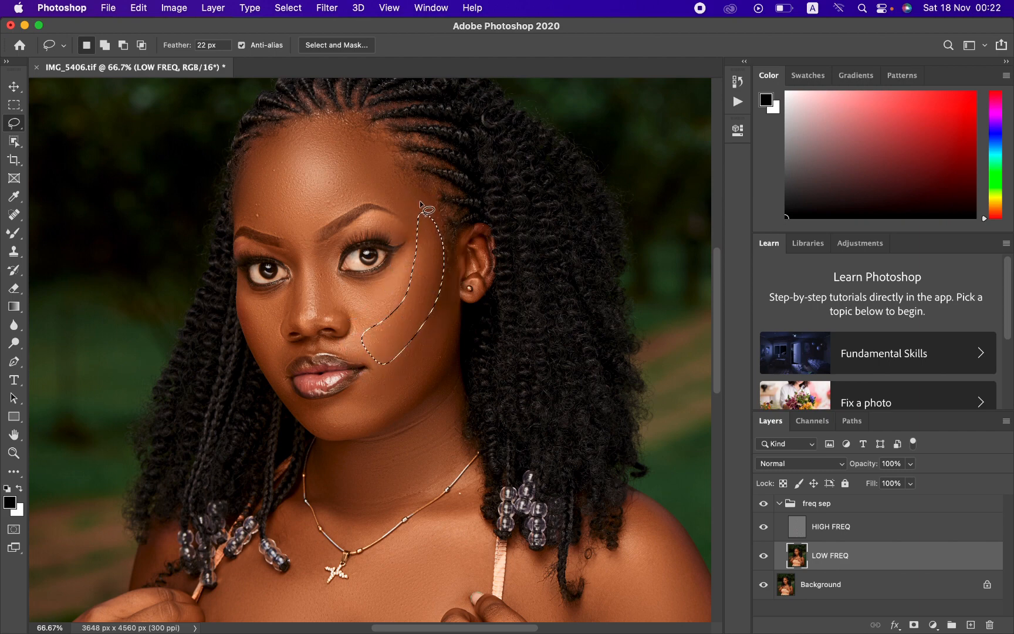
click(427, 286)
mouse_move(423, 212)
mouse_down()
mouse_move(410, 281)
mouse_move(367, 346)
mouse_move(378, 357)
mouse_move(426, 319)
mouse_move(442, 281)
mouse_move(442, 233)
mouse_move(424, 215)
mouse_up()
click(329, 7)
mouse_move(381, 170)
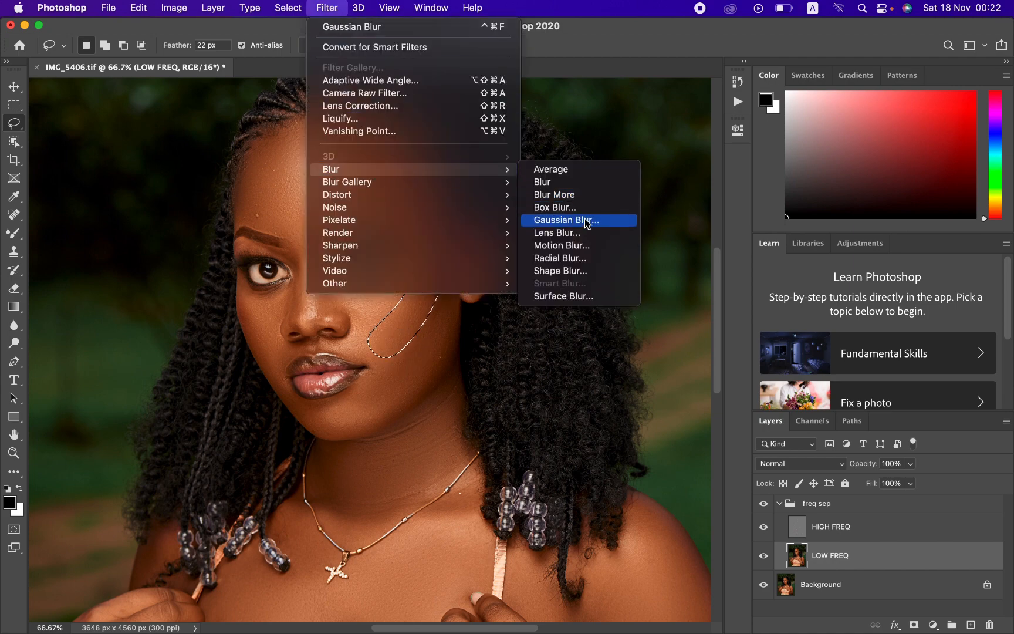
click(609, 223)
click(741, 169)
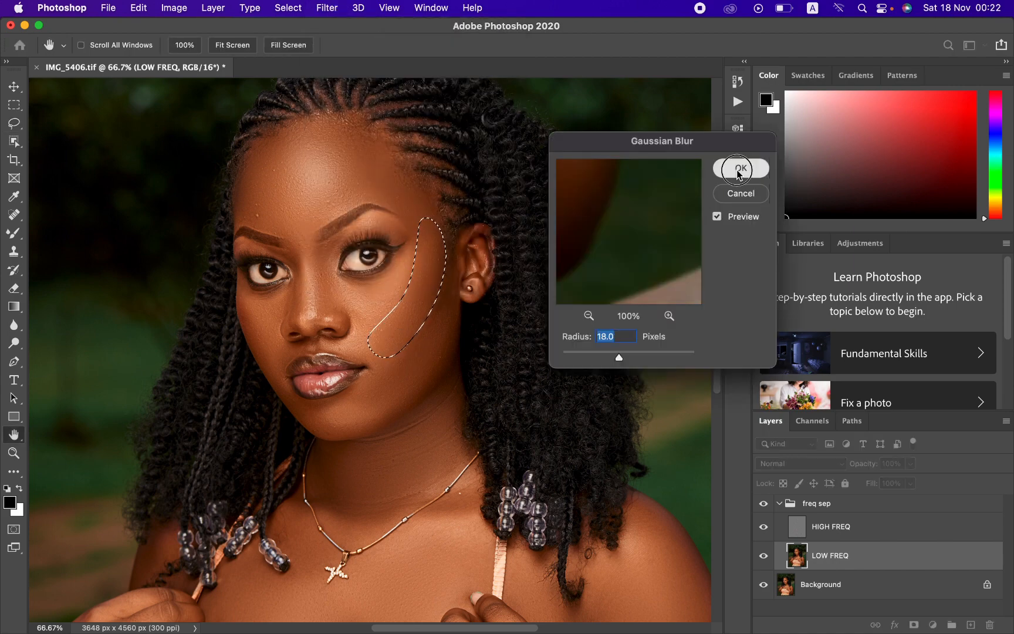
click(450, 323)
Step: Lasso the jawline from below the visible ear to the chin, apply an 18 px Gaussian Blur, and deselect
mouse_move(446, 276)
mouse_down()
mouse_move(336, 422)
mouse_move(402, 399)
mouse_move(444, 356)
mouse_move(450, 290)
mouse_up()
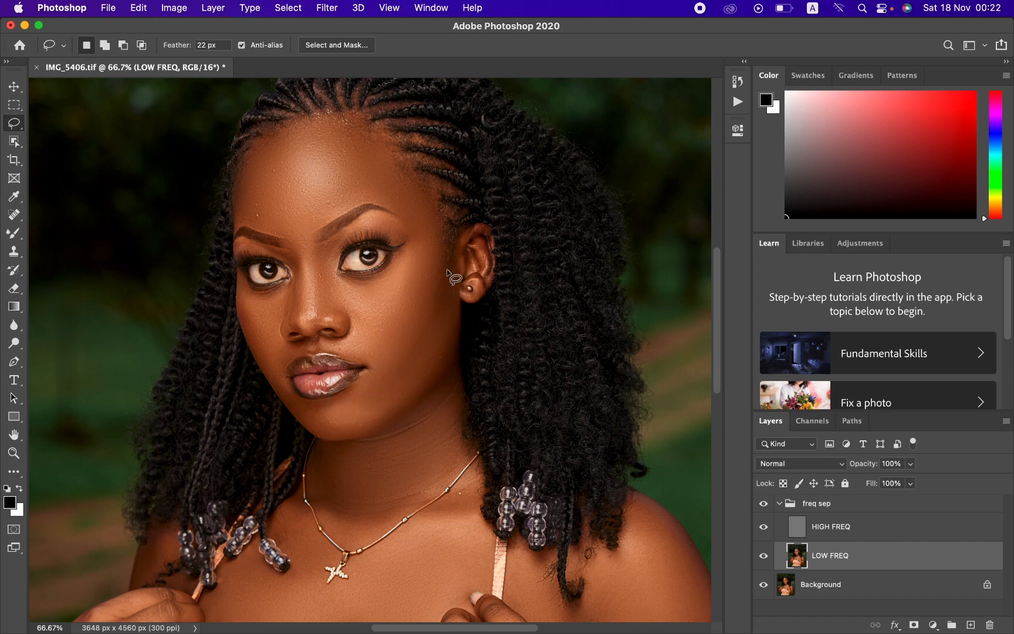
click(327, 8)
mouse_move(389, 169)
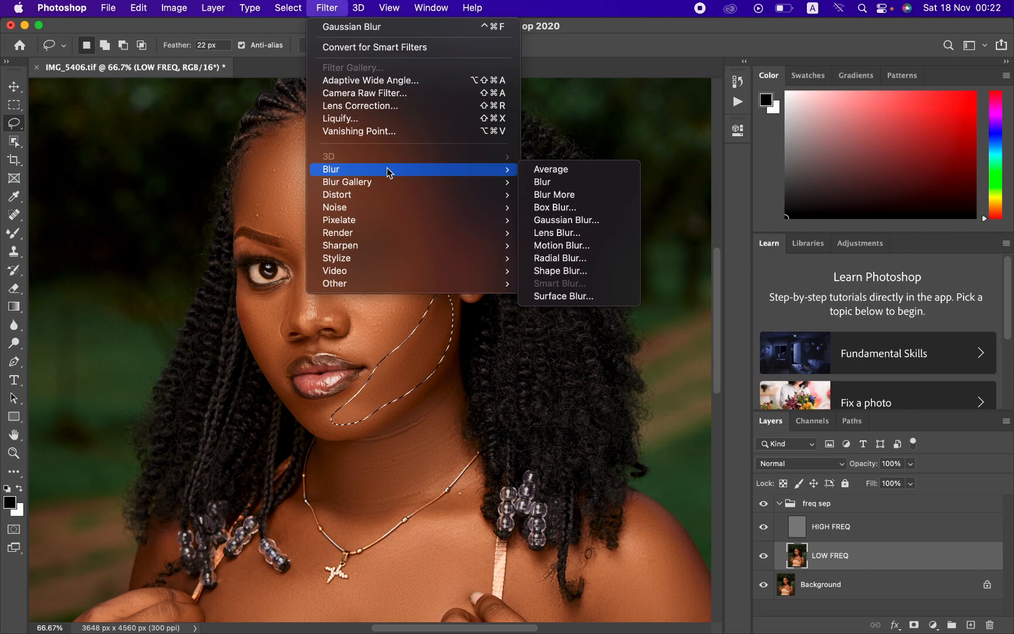
click(576, 222)
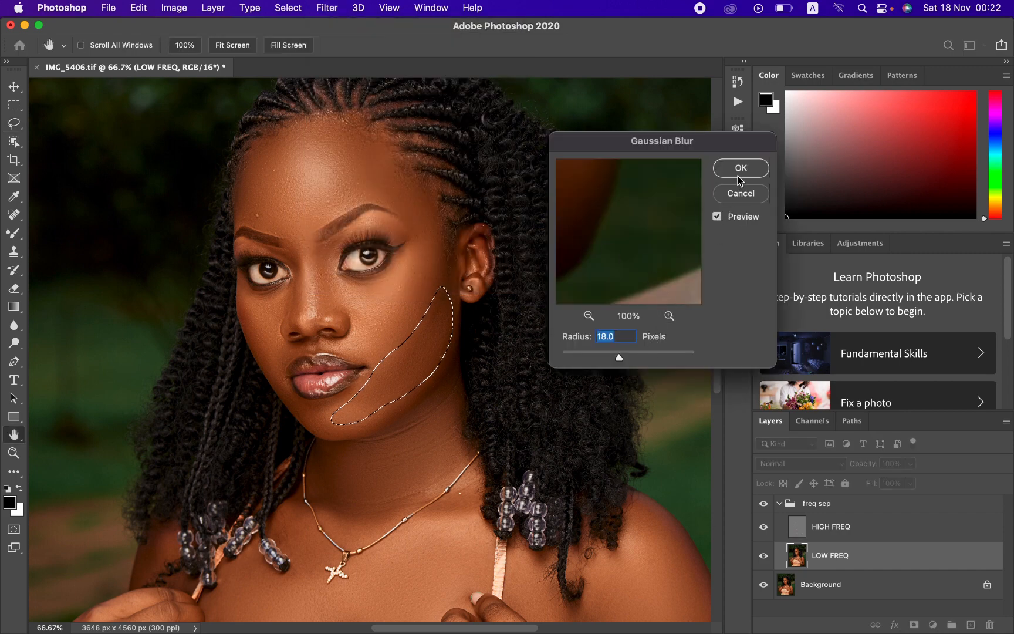
click(730, 173)
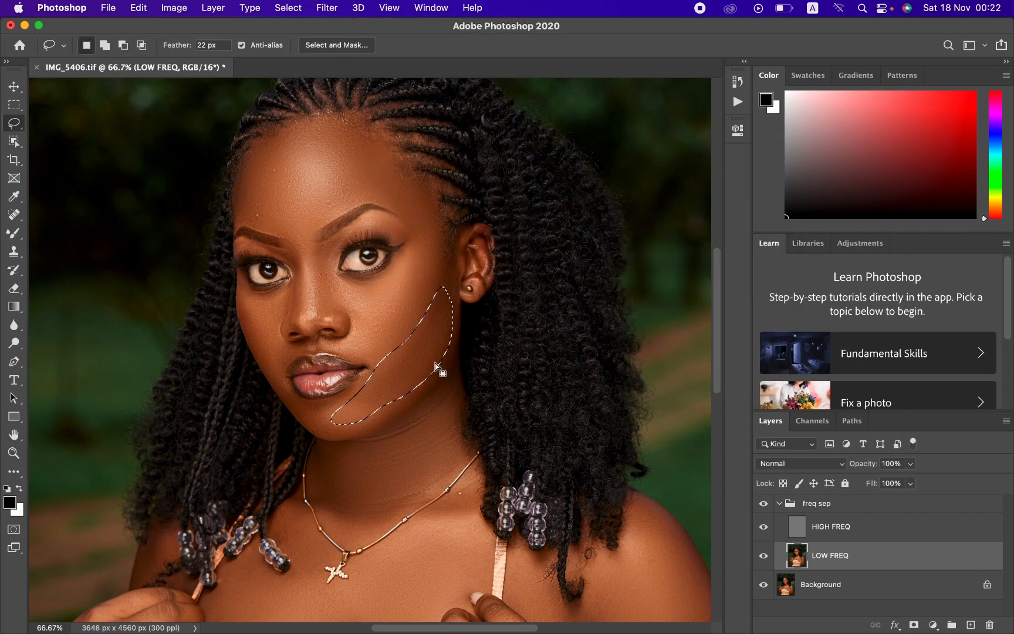
key(super+d)
Step: Lasso the under-eye area between the nose and the ear-side cheek, apply an 18 px Gaussian Blur, and deselect
mouse_move(333, 245)
mouse_down()
mouse_move(317, 267)
mouse_move(320, 305)
mouse_move(347, 310)
mouse_move(367, 296)
mouse_move(335, 265)
mouse_move(340, 227)
mouse_up()
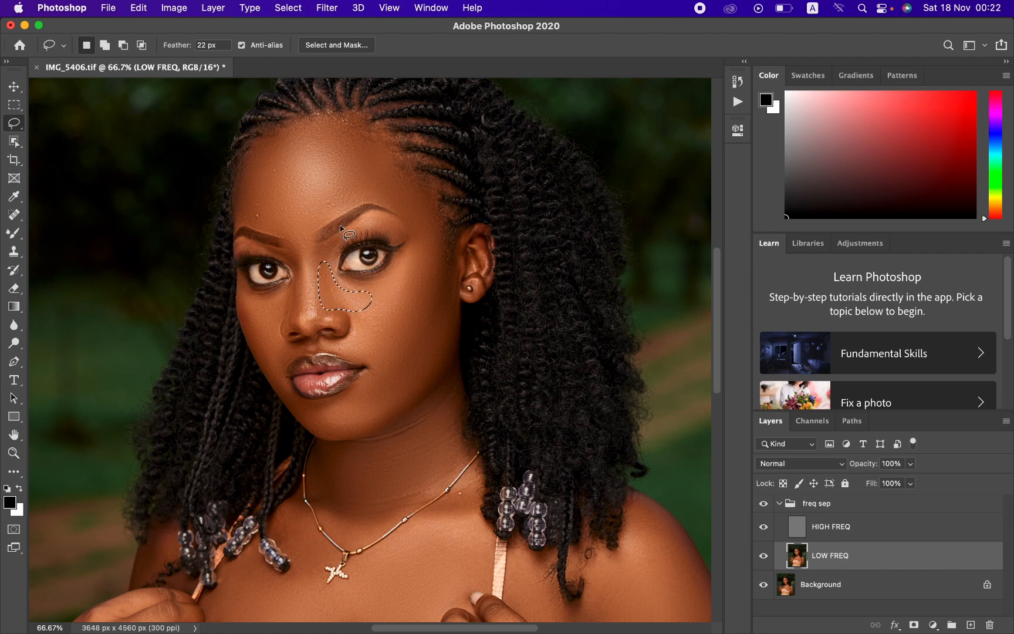
click(327, 8)
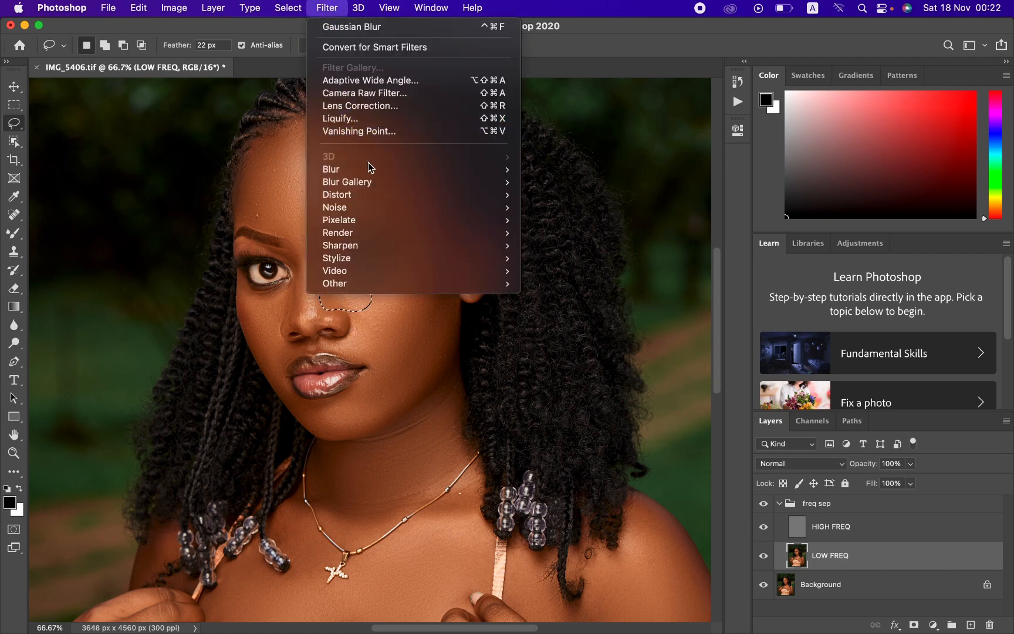
mouse_move(376, 169)
click(565, 225)
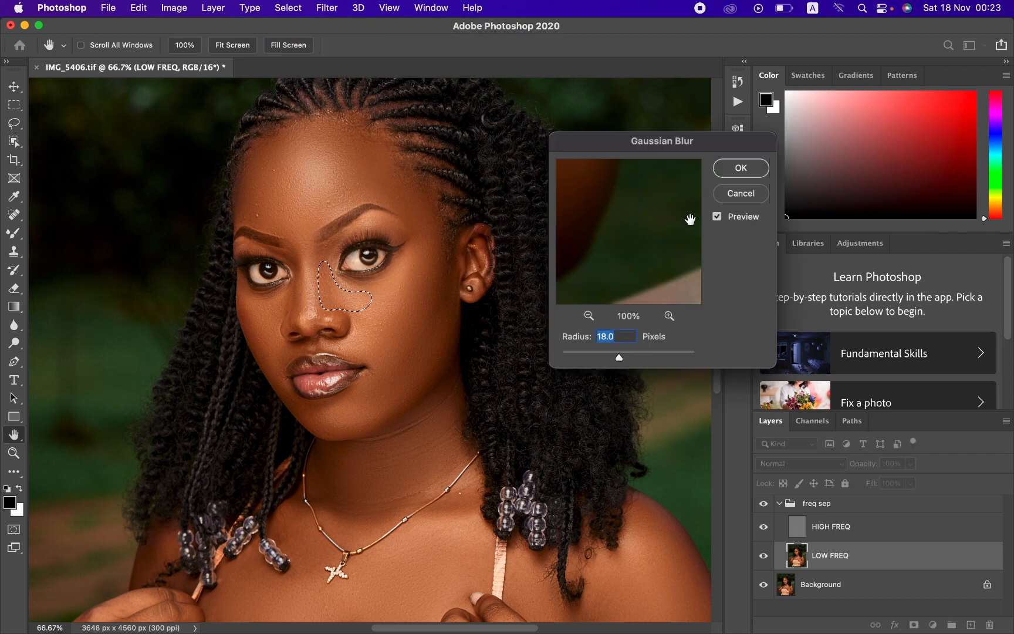
click(740, 167)
key(ctrl+d)
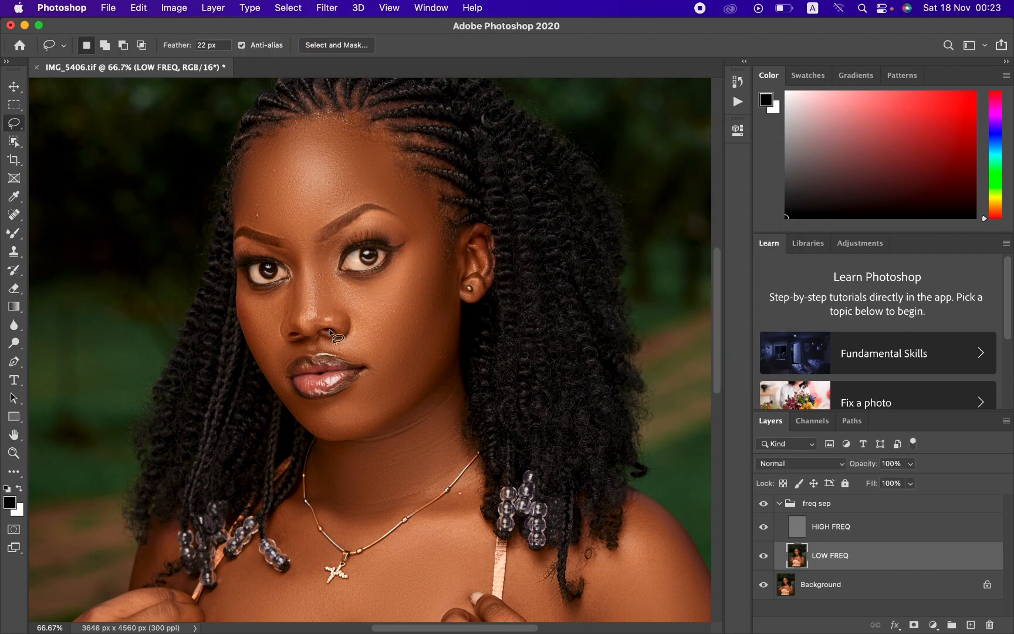
Step: Lasso the opposite cheek, from under the eye to near the mouth corner, apply an 18 px Gaussian Blur, and deselect
mouse_move(243, 291)
mouse_down()
mouse_move(283, 302)
mouse_move(284, 348)
mouse_move(264, 351)
mouse_move(245, 294)
mouse_up()
click(326, 7)
mouse_move(376, 169)
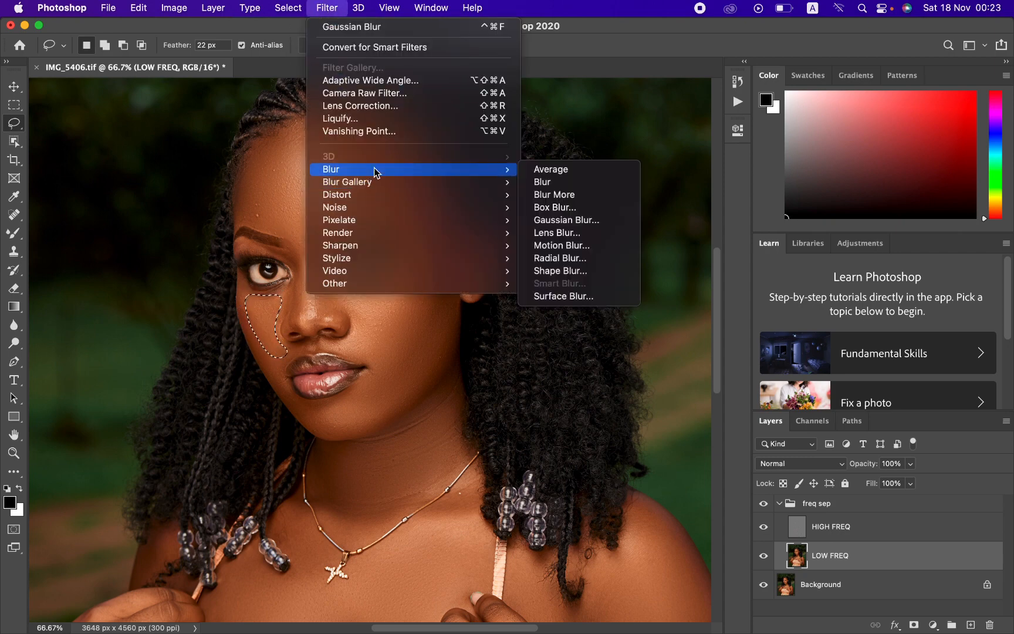
click(564, 220)
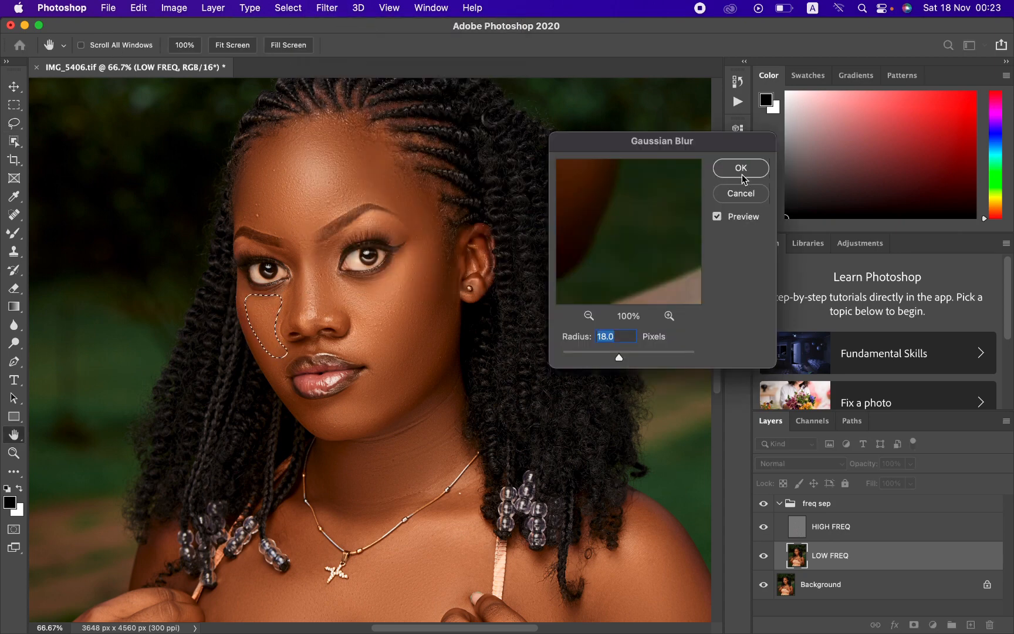
click(731, 168)
key(super+d)
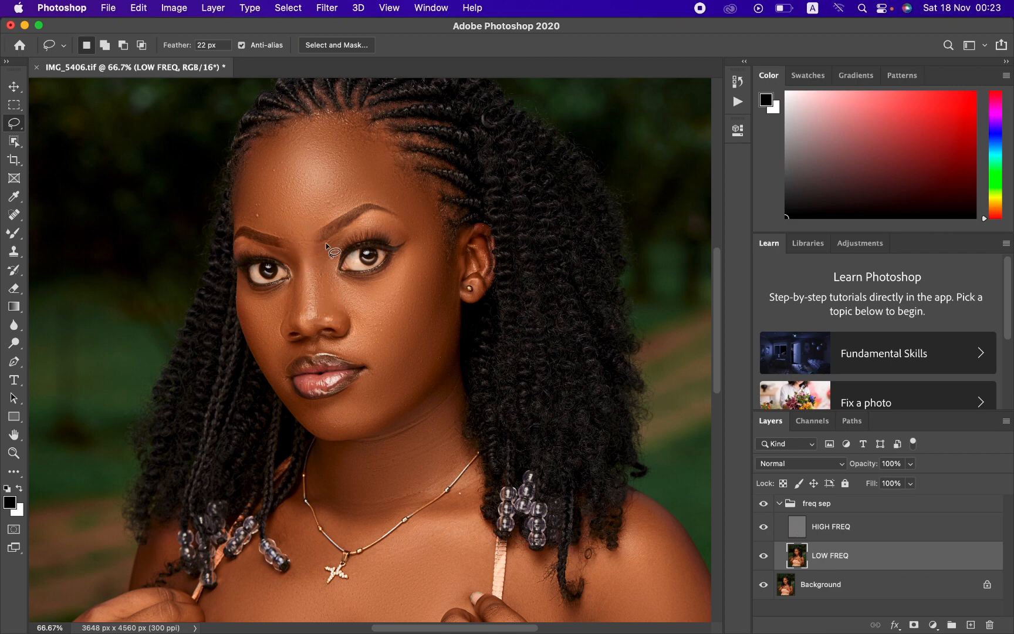
Step: Lasso a narrow strip along the ear-facing side of the nose, apply an 18 px Gaussian Blur, and deselect
mouse_move(334, 237)
mouse_down()
mouse_move(316, 267)
mouse_move(318, 315)
mouse_move(341, 297)
mouse_move(344, 307)
mouse_up()
click(328, 8)
mouse_move(375, 169)
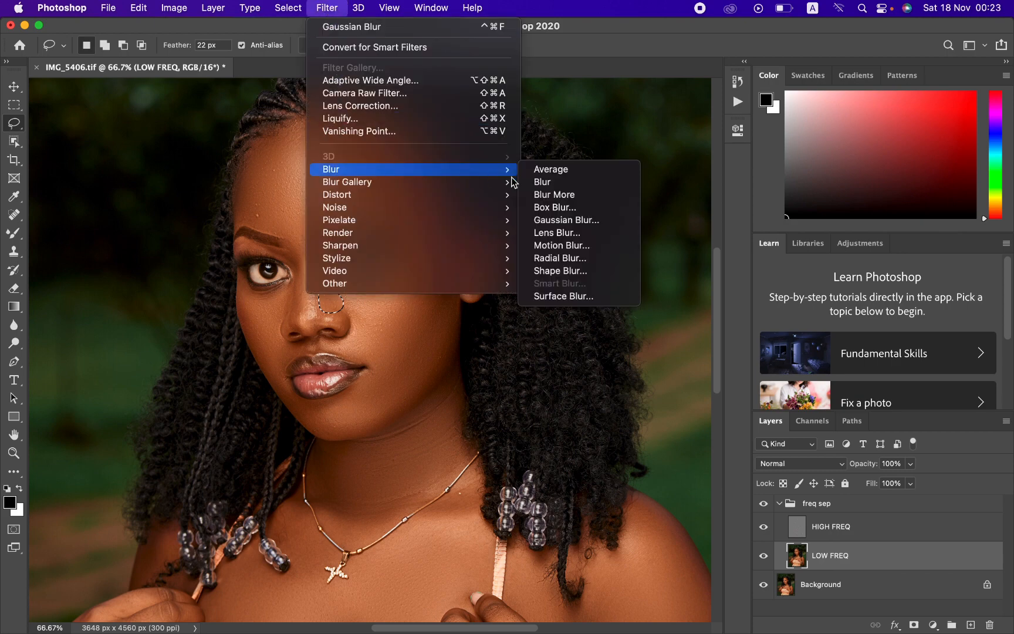
click(567, 220)
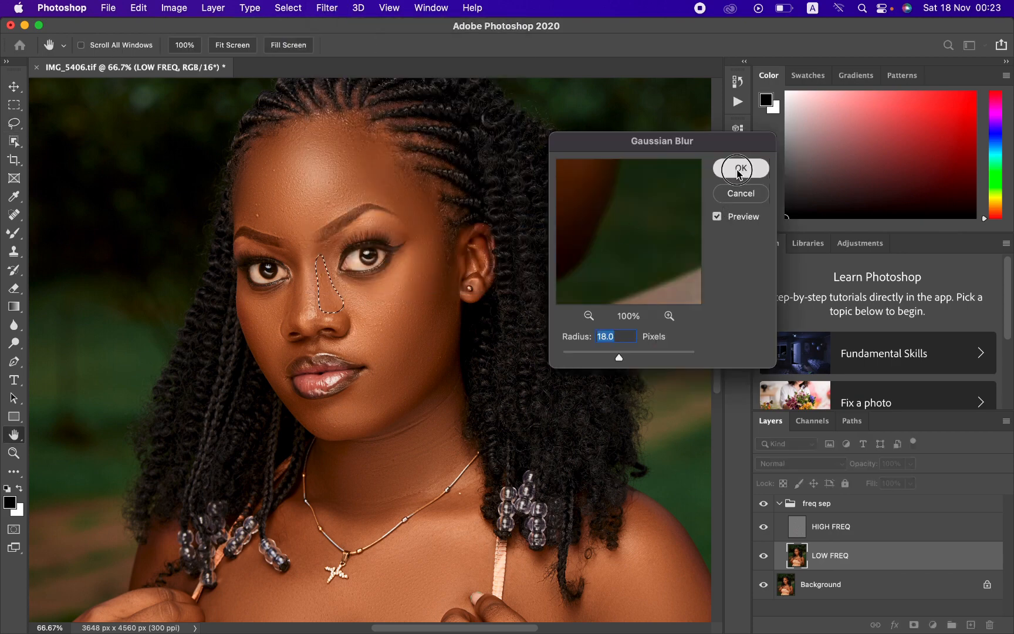
click(734, 167)
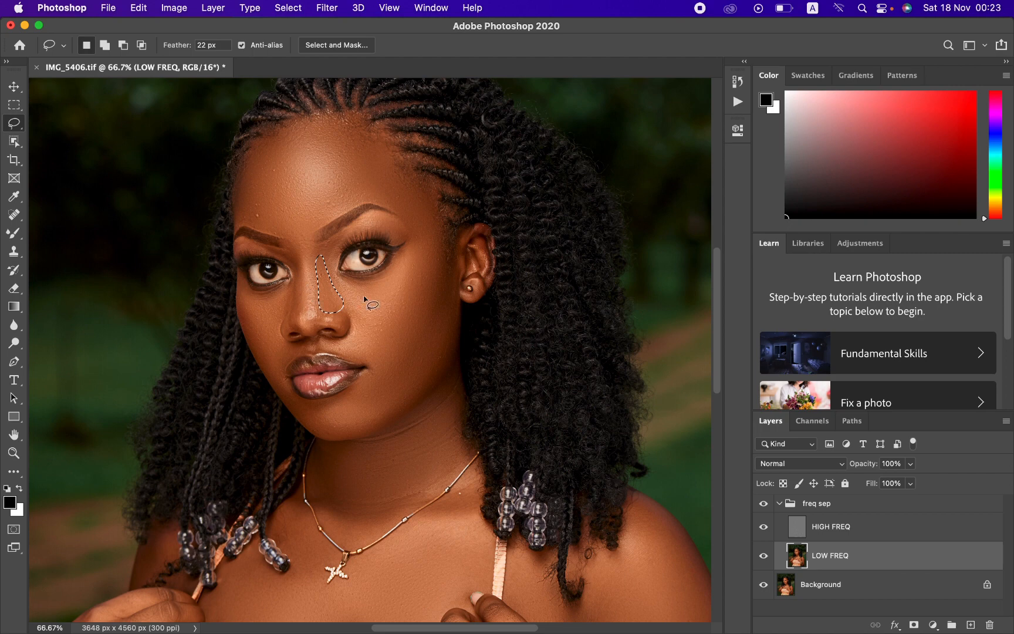
key(super+d)
Step: Compare the blurred skin with the original at 50% zoom by toggling the freq sep group's visibility
key(super+minus)
key(super+minus)
key(super+minus)
key(super+minus)
key(super+plus)
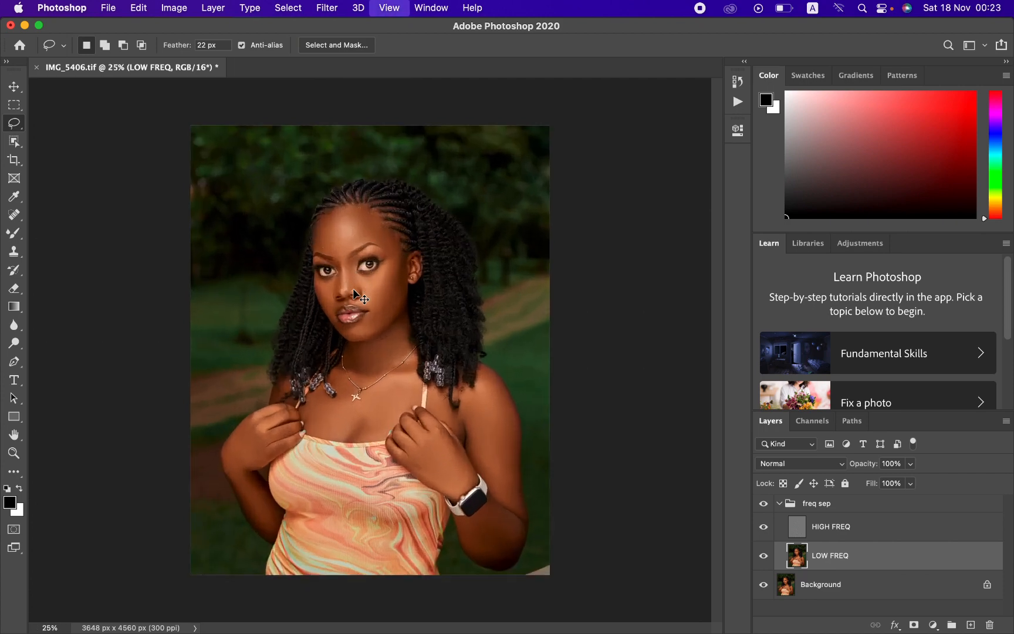
key(super+plus)
key(super+plus)
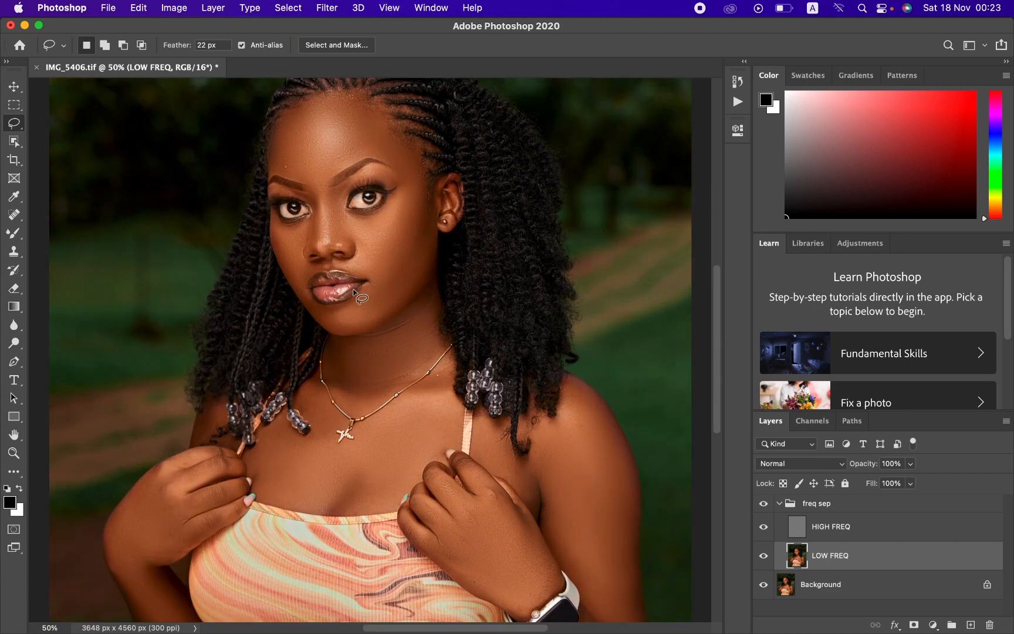
click(763, 503)
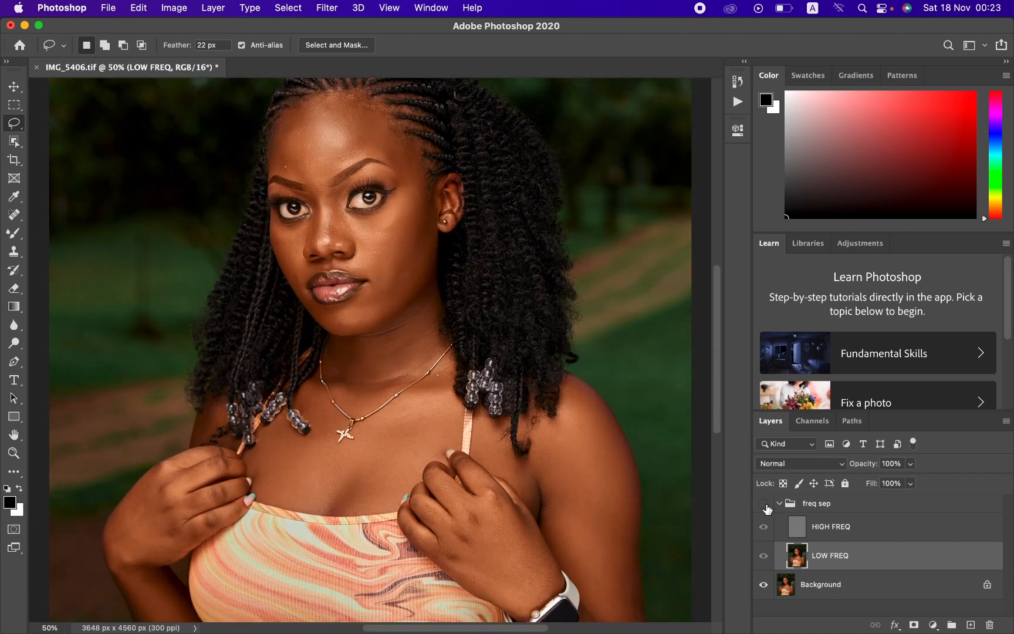
click(764, 503)
click(763, 503)
click(763, 504)
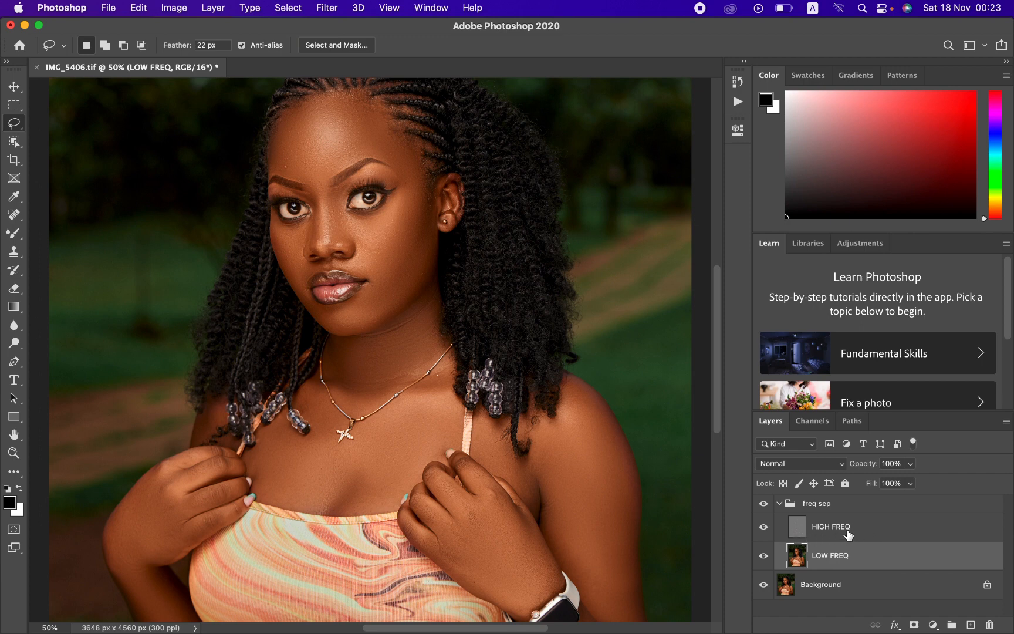
Step: Set up the Clone Stamp on the HIGH FREQ layer with a soft 21 px brush, sampling Current Layer
click(871, 534)
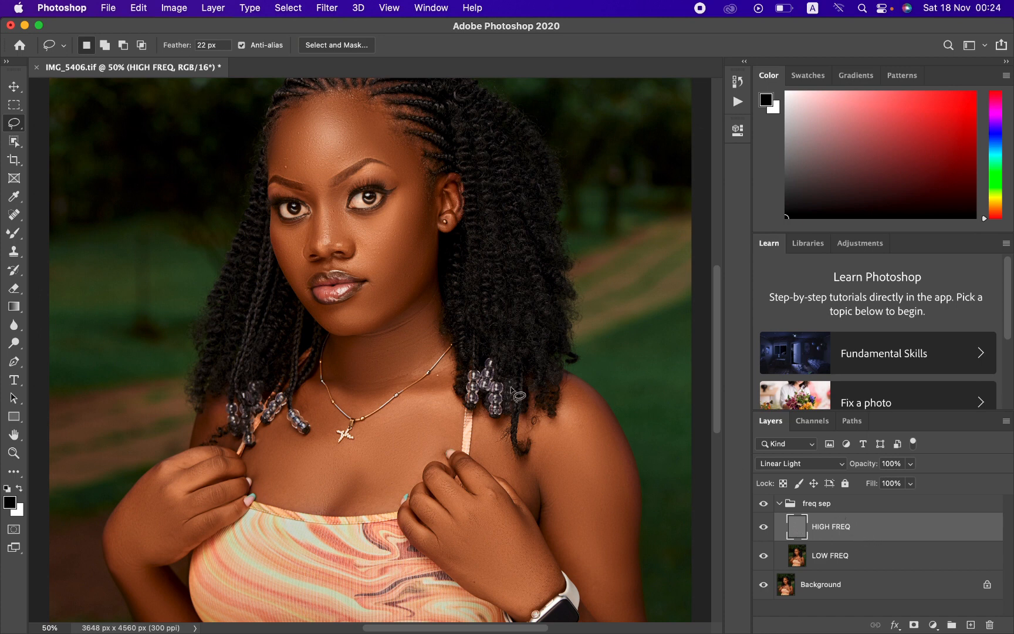
click(14, 253)
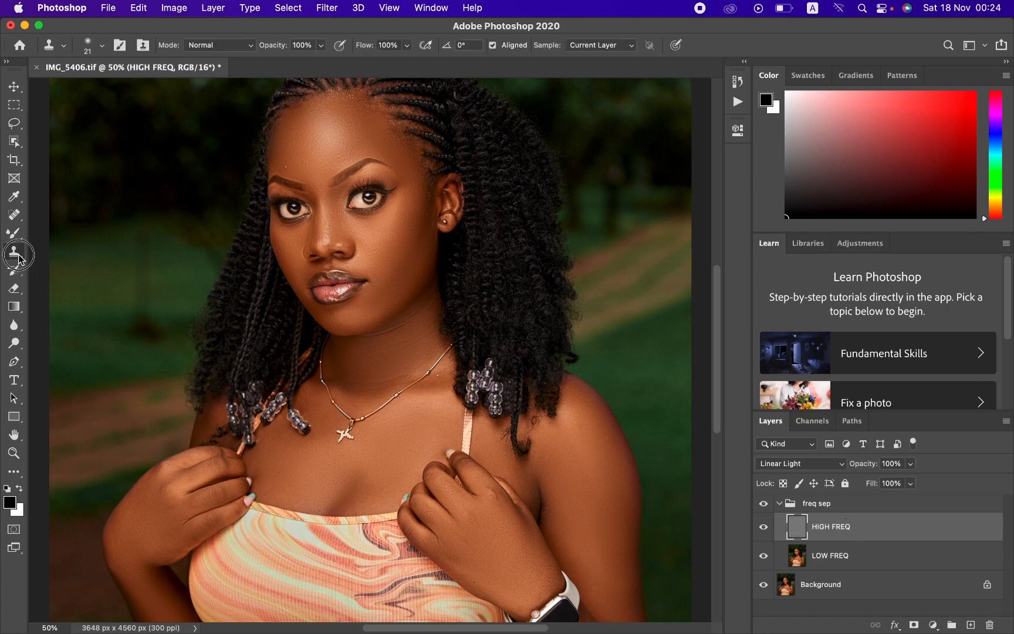
click(64, 46)
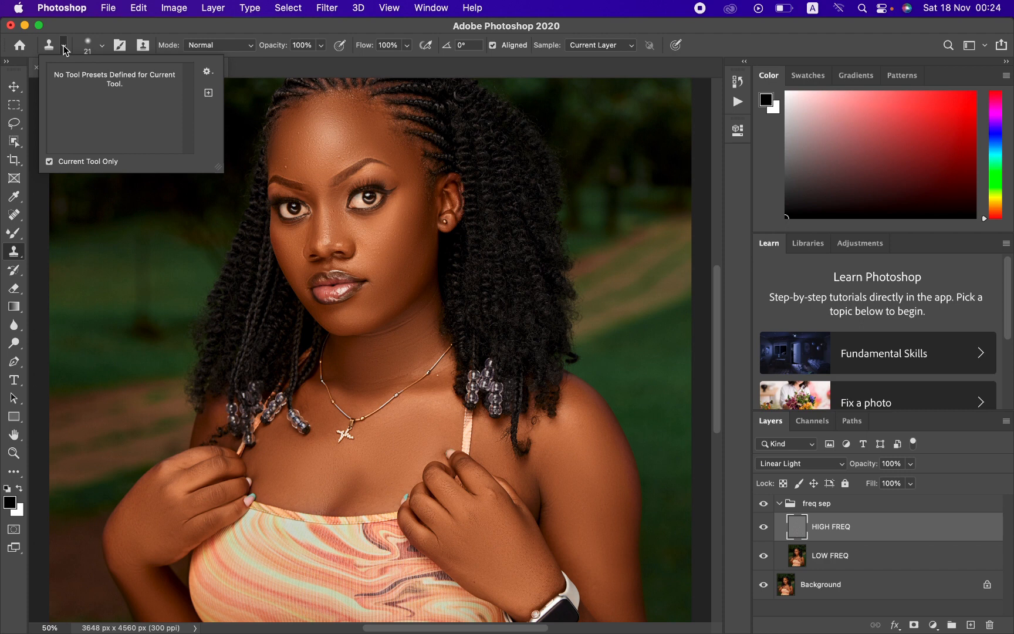
click(95, 44)
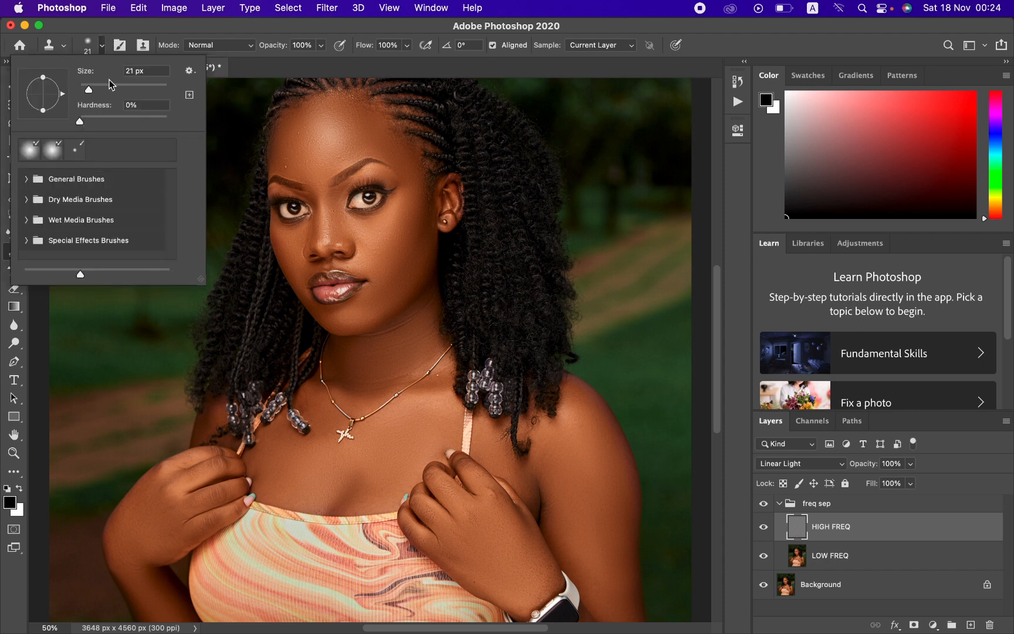
click(175, 28)
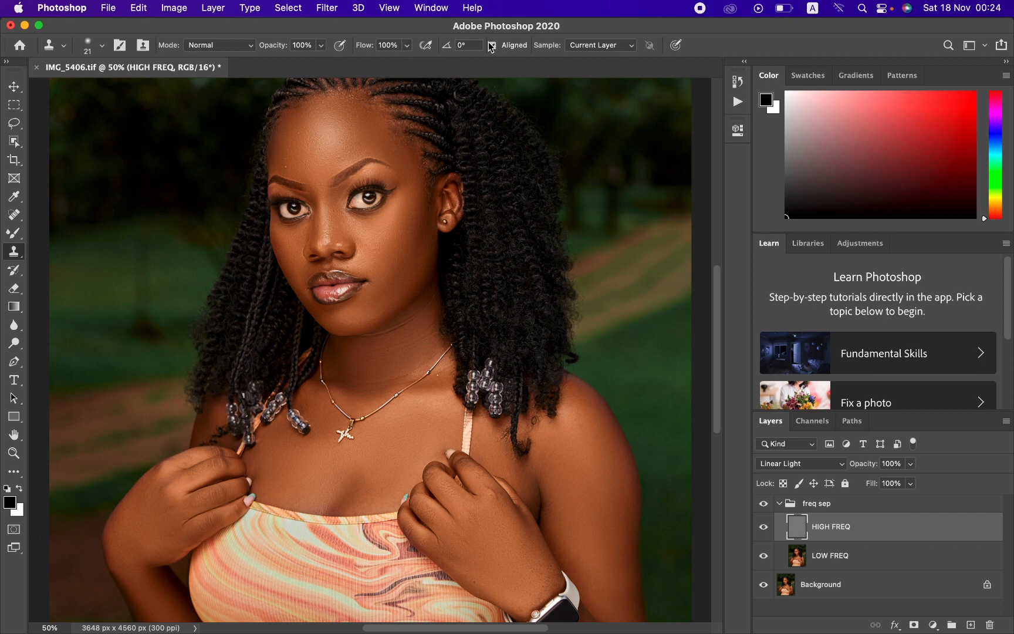
click(597, 50)
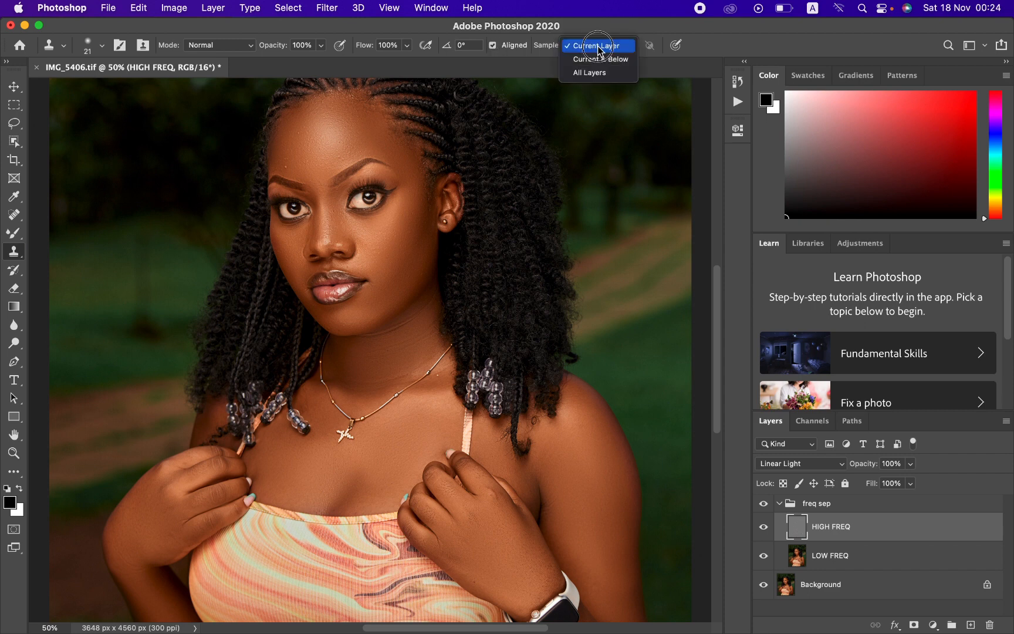
click(598, 47)
click(601, 47)
click(603, 47)
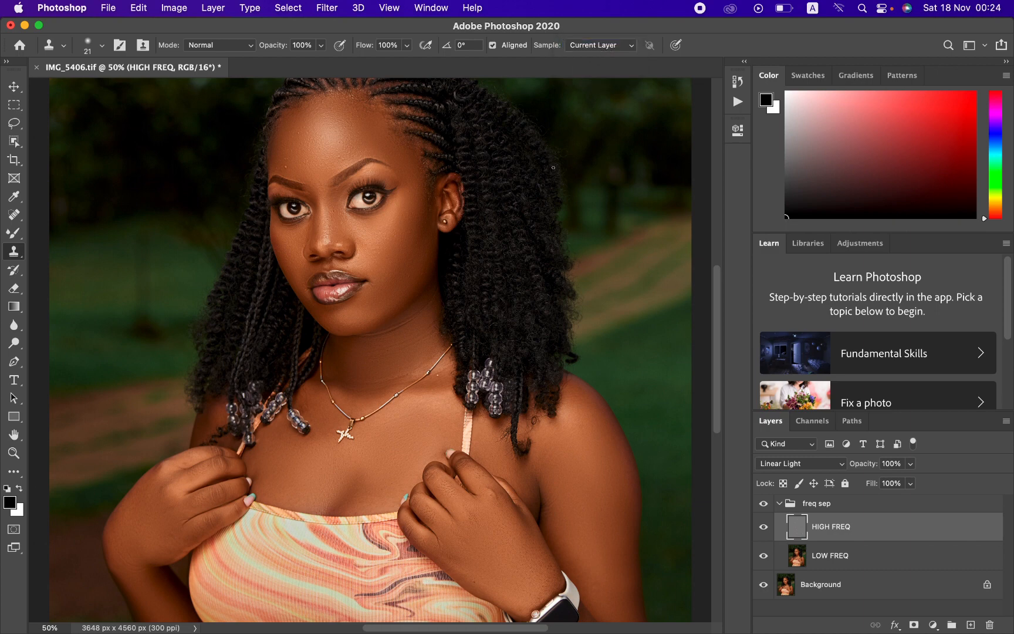
Step: Inspect the skin texture at 400% zoom from the neck and chin up over the cheek and nose to the forehead
key(super+plus)
key(super+plus)
key(super+plus)
key(super+plus)
key(super+plus)
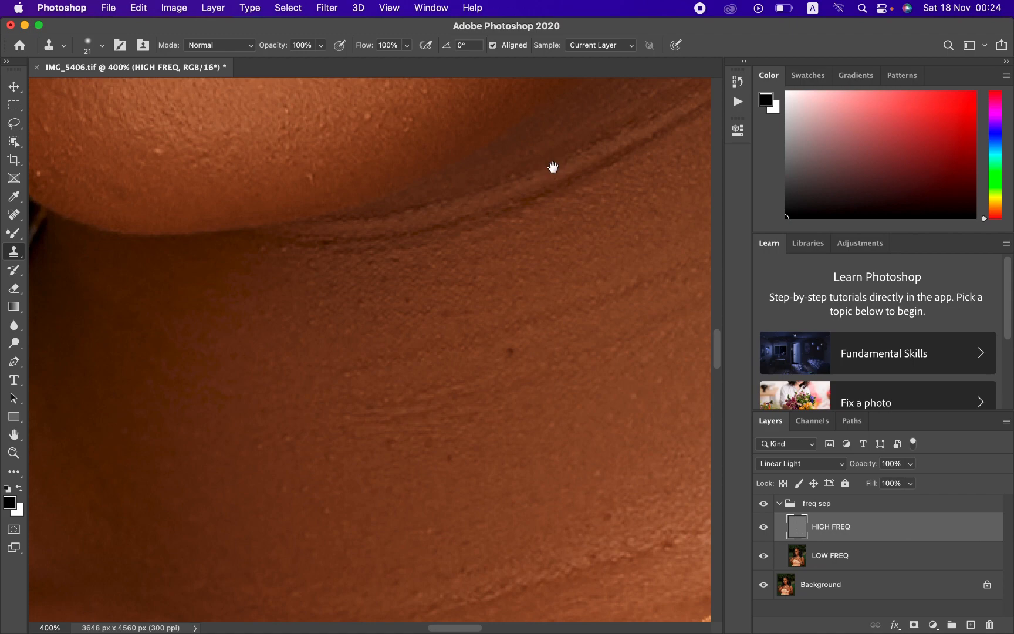
drag(426, 264, 552, 417)
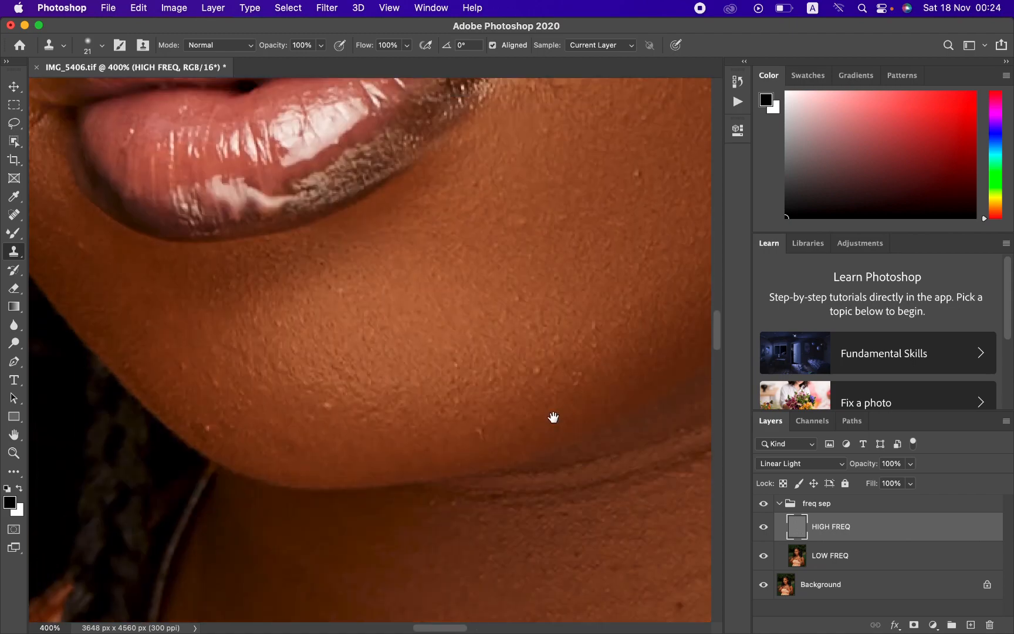
drag(507, 339, 526, 271)
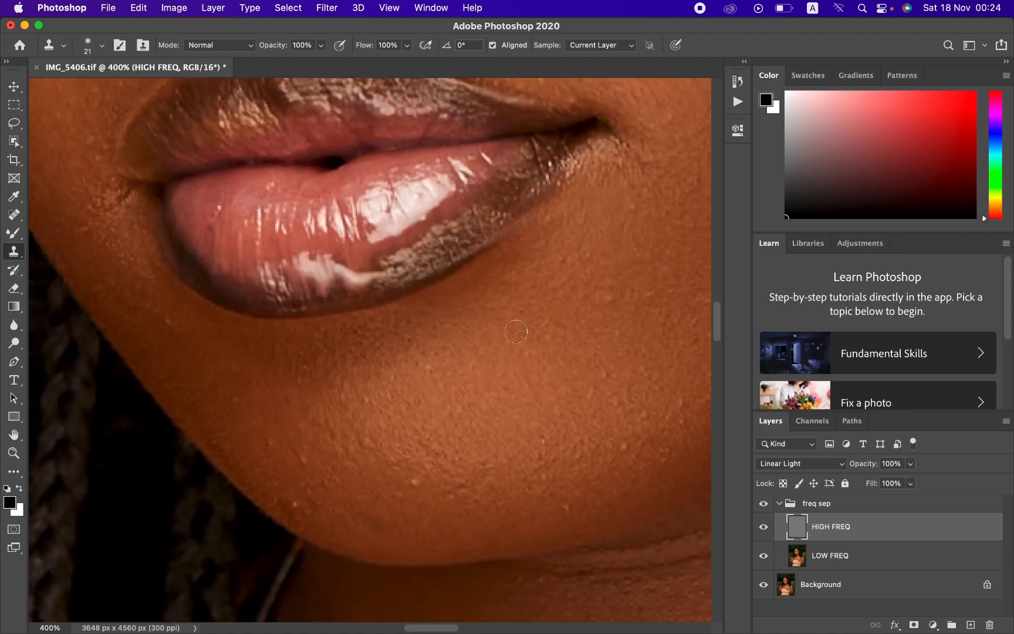
drag(597, 255, 516, 353)
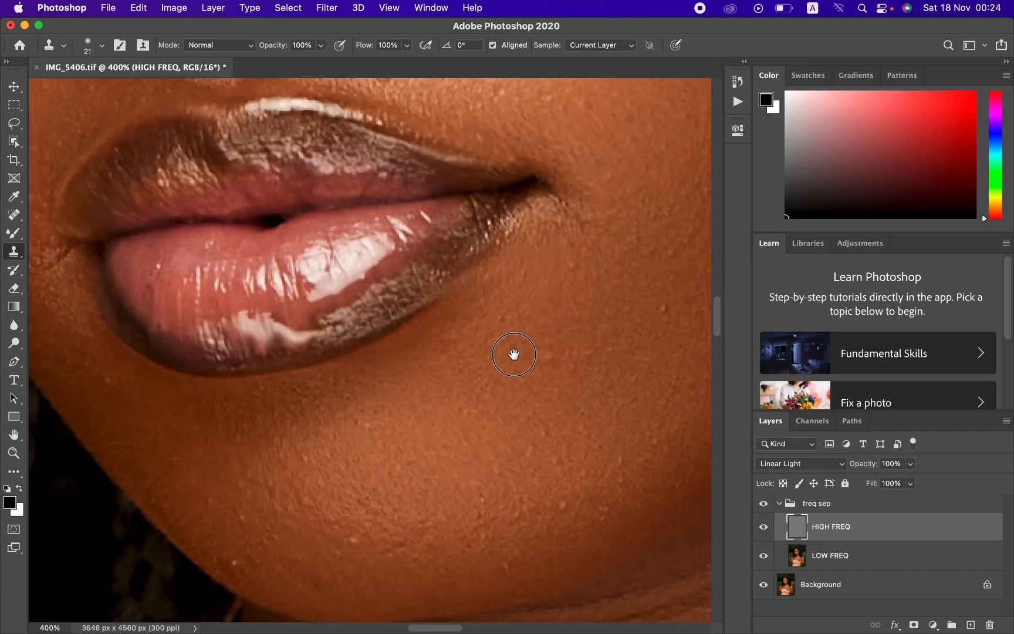
drag(544, 300, 591, 425)
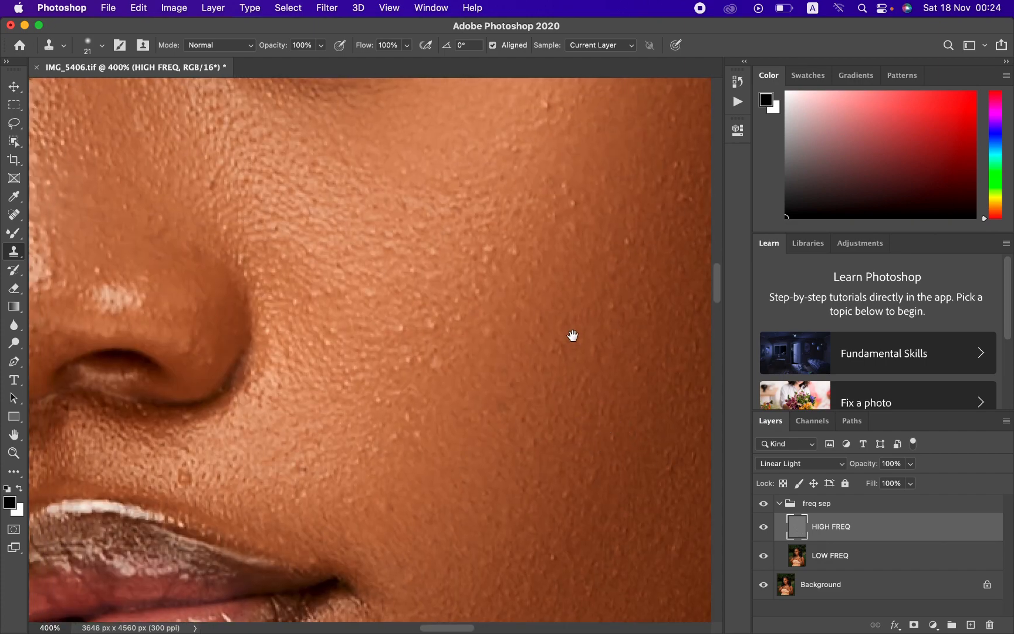
drag(573, 335, 618, 451)
drag(414, 375, 595, 420)
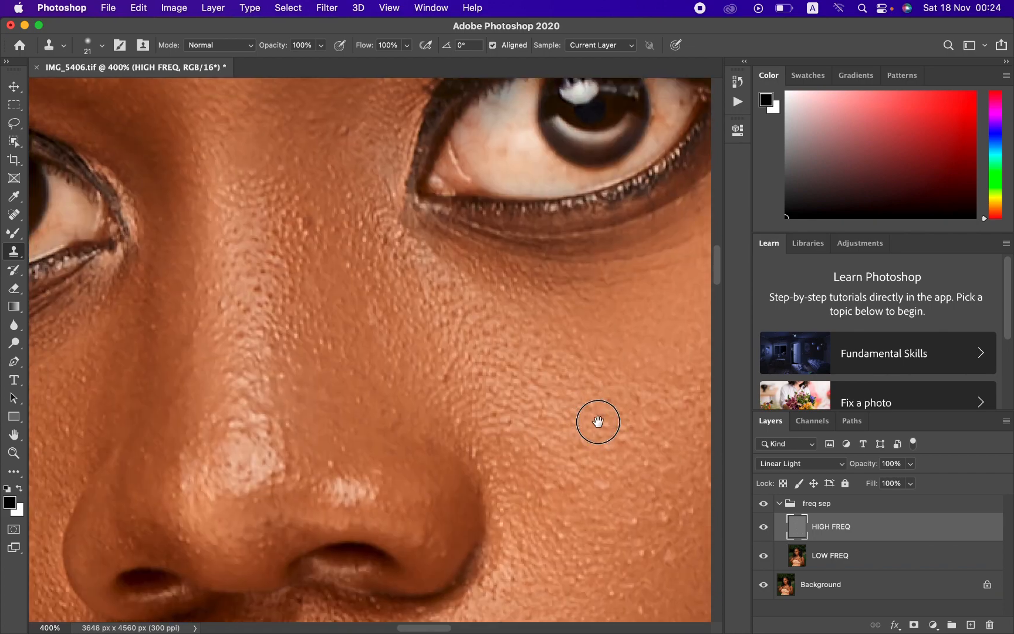
mouse_move(437, 158)
mouse_down()
mouse_move(493, 290)
mouse_move(544, 330)
mouse_up()
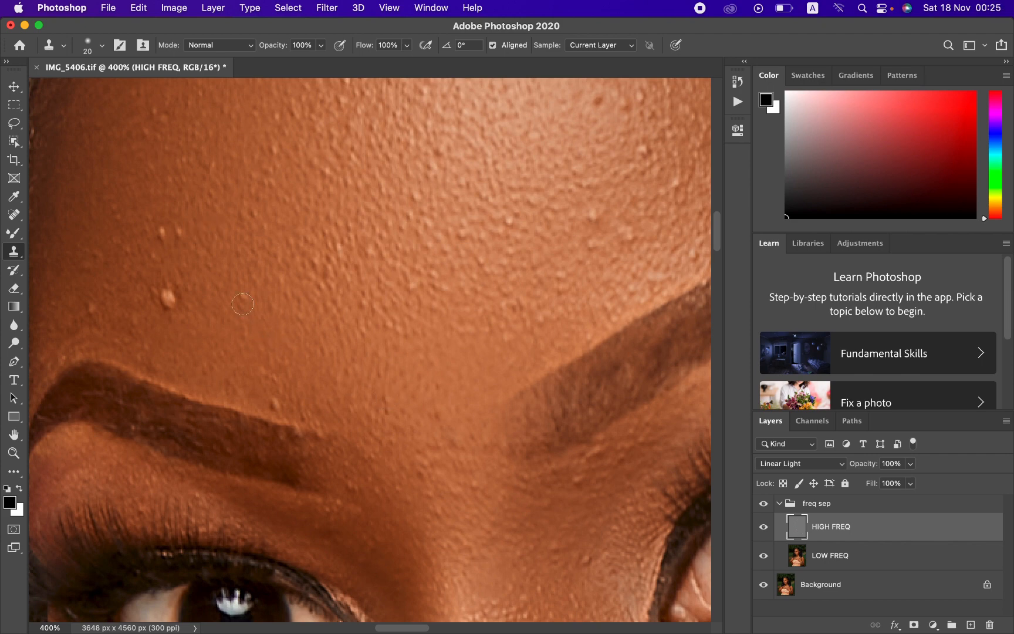
Step: Clone clean texture over the two small bumps above the outer eyebrow with a 20 px brush, and over the larger bump with 30 px
alt+click(203, 232)
click(180, 232)
alt+click(173, 251)
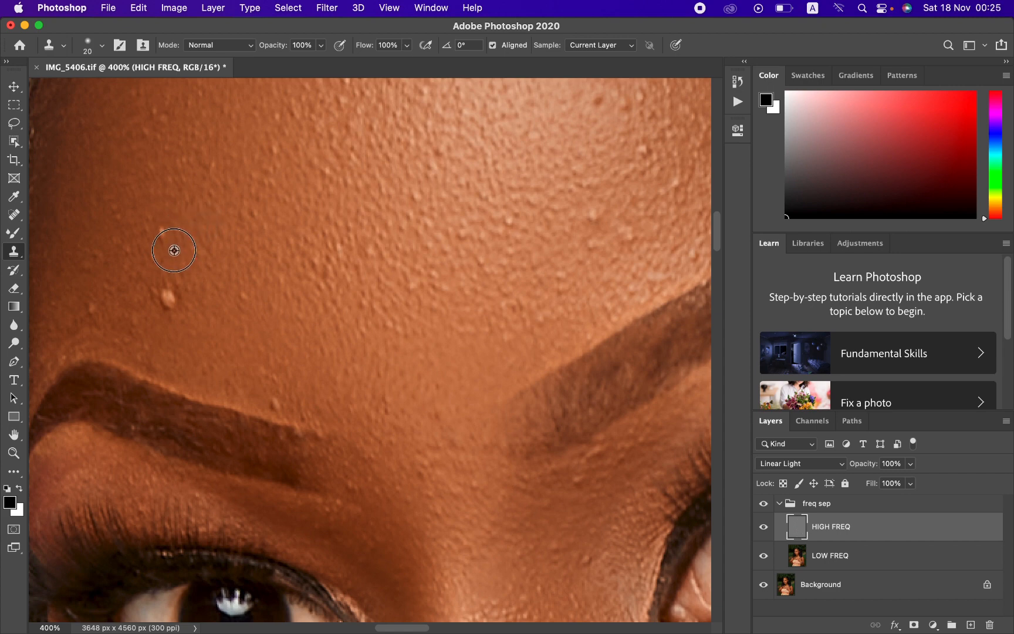
drag(161, 238, 162, 227)
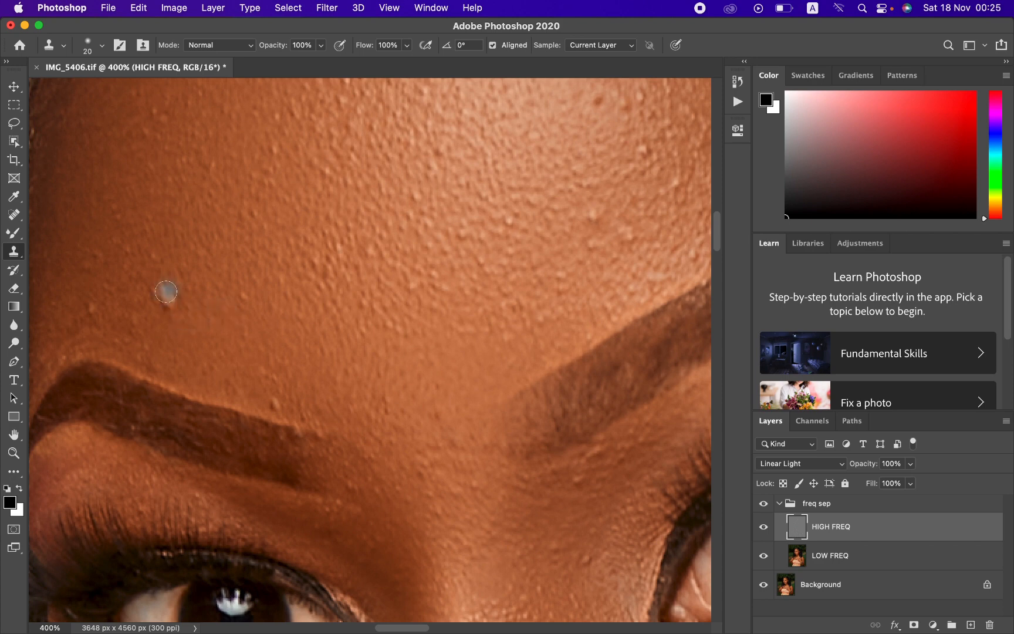
key(bracketright)
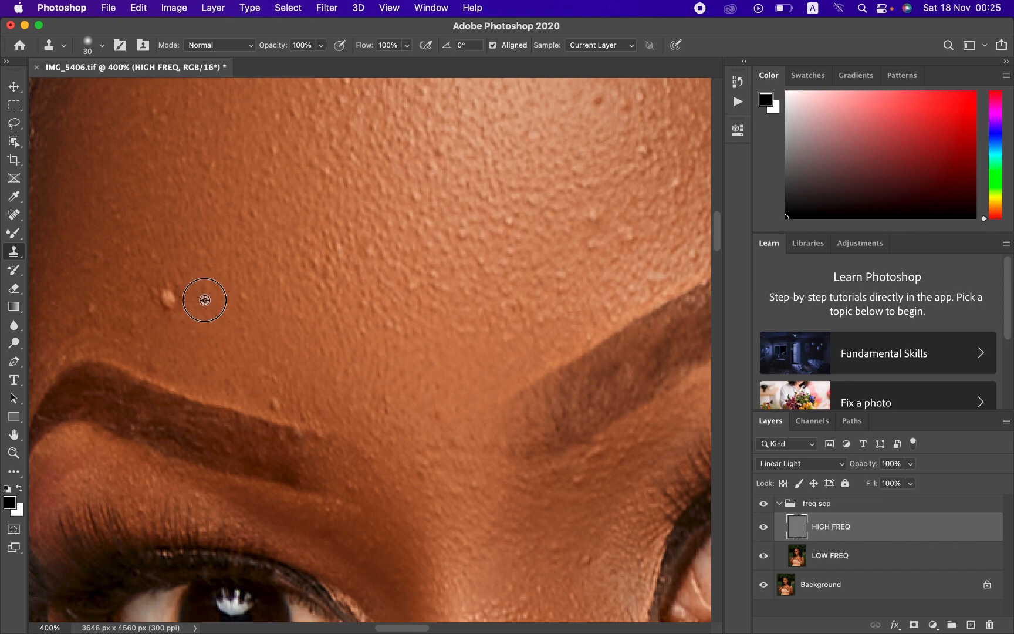
alt+click(208, 297)
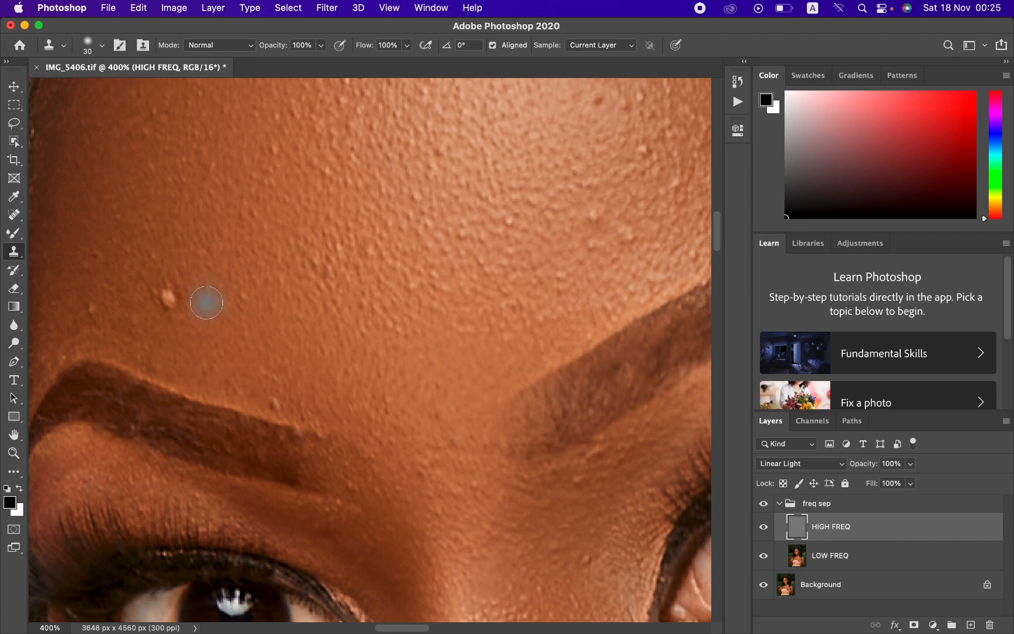
click(168, 301)
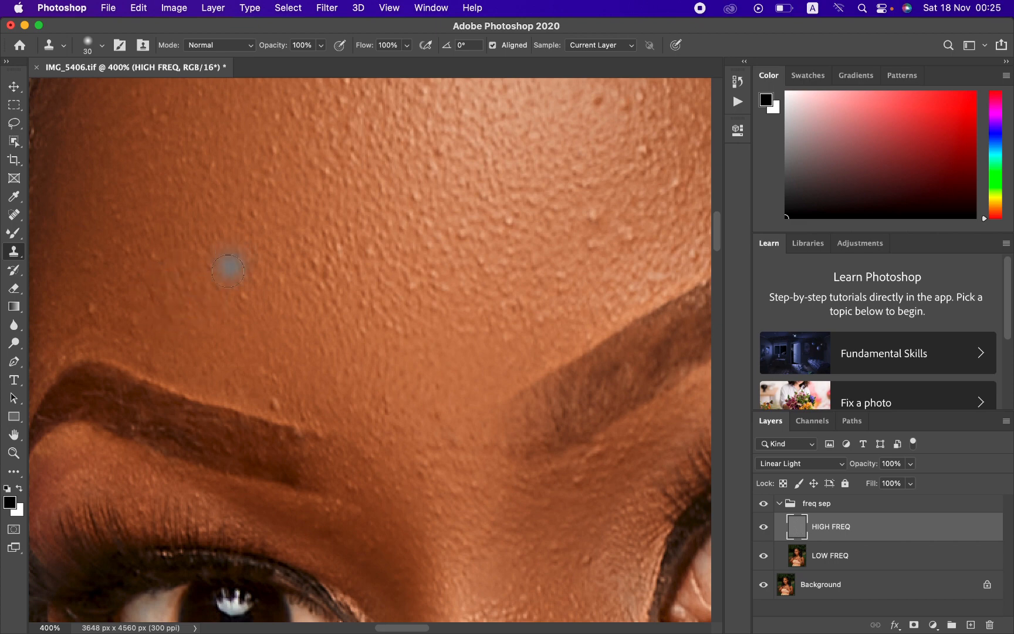
Step: Clone out the small spots near the hairline side and the middle of the forehead with a 20 px brush
key(bracketleft)
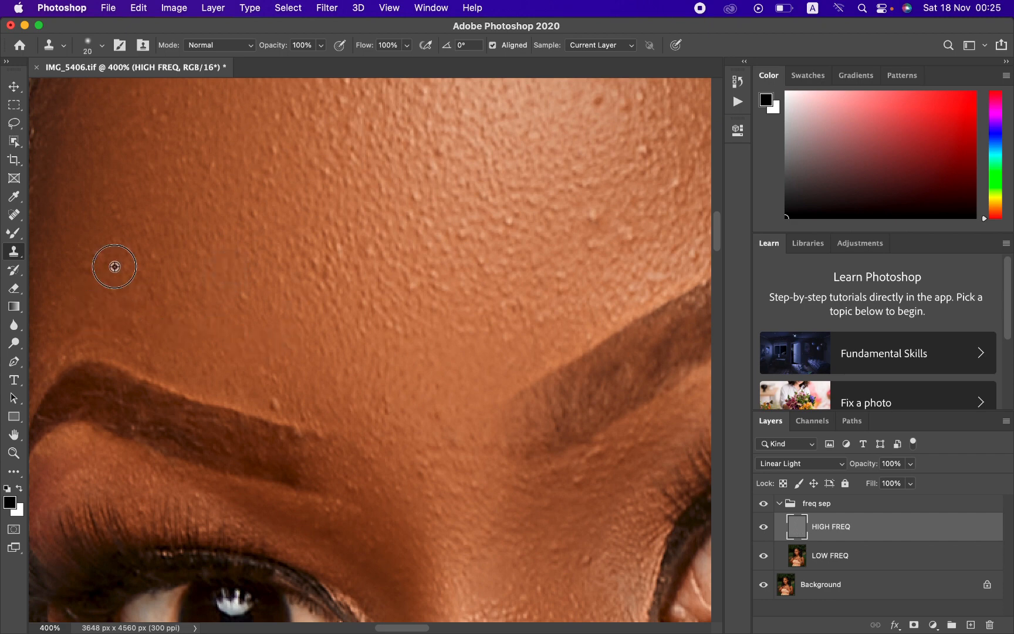
alt+click(114, 267)
click(98, 260)
alt+click(356, 271)
drag(331, 260, 335, 258)
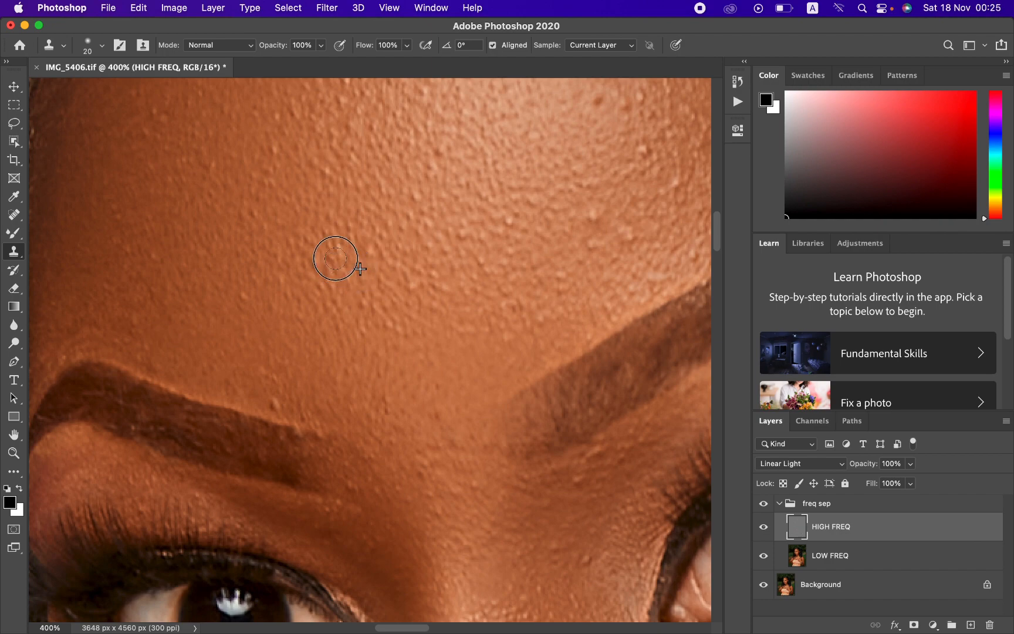
Step: Clone clean texture over blemishes beside the mouth and on the ear-side cheek with a 30 px brush, then sample the nose bridge
key(super+minus)
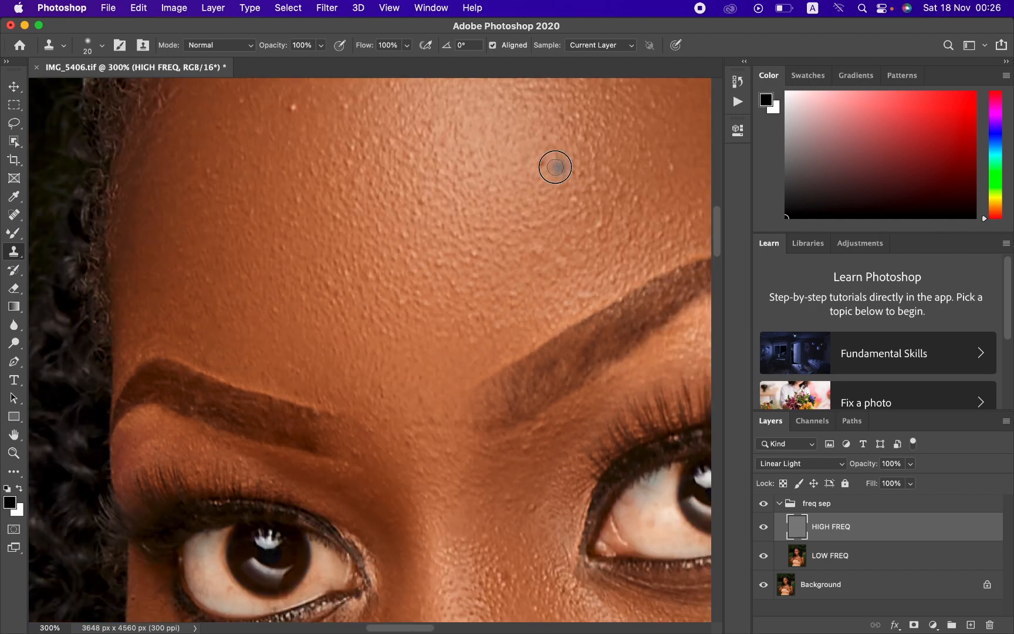
key(super+minus)
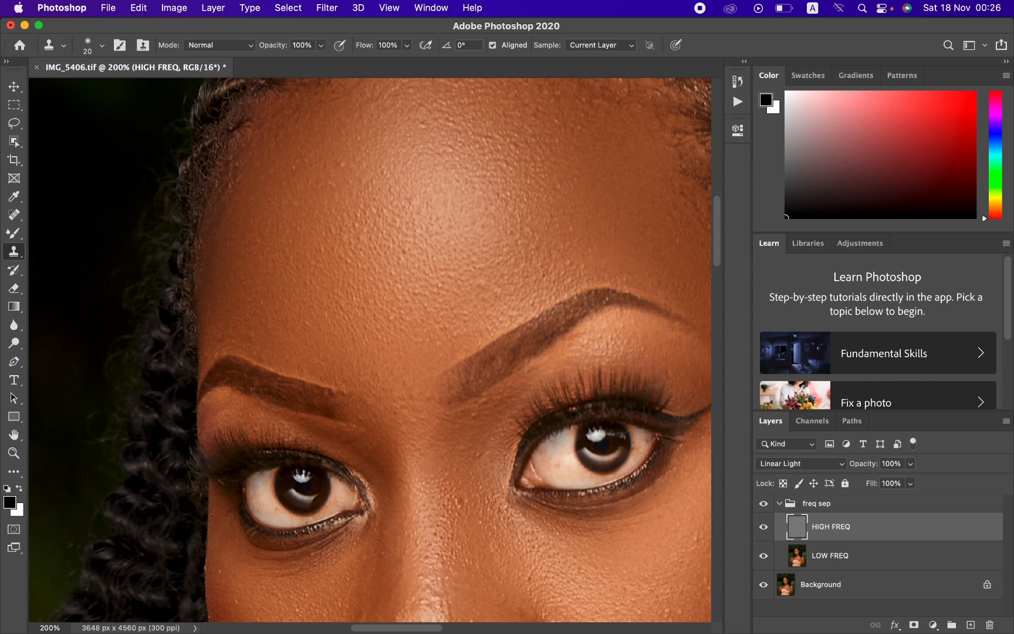
key(bracketright)
scroll(462, 267, down, 8)
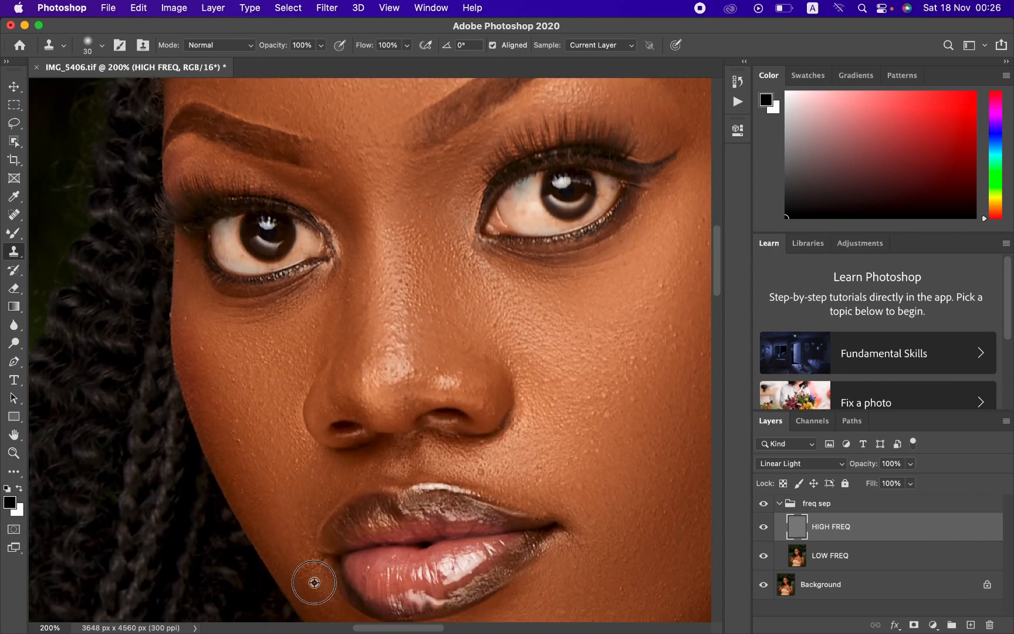
click(315, 565)
alt+click(593, 421)
click(634, 362)
alt+click(696, 256)
key(super+minus)
key(super+equal)
alt+click(584, 472)
click(598, 445)
click(673, 346)
alt+click(414, 315)
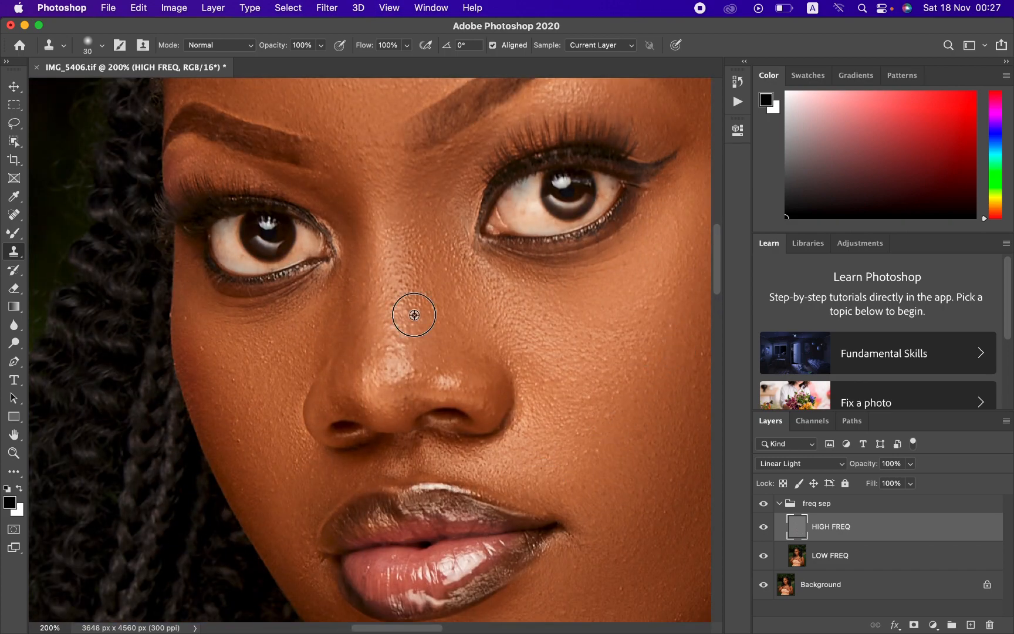
Step: Compare the retouched portrait with the original at 33.3% zoom by toggling the freq sep group's visibility
scroll(305, 527, down, 5)
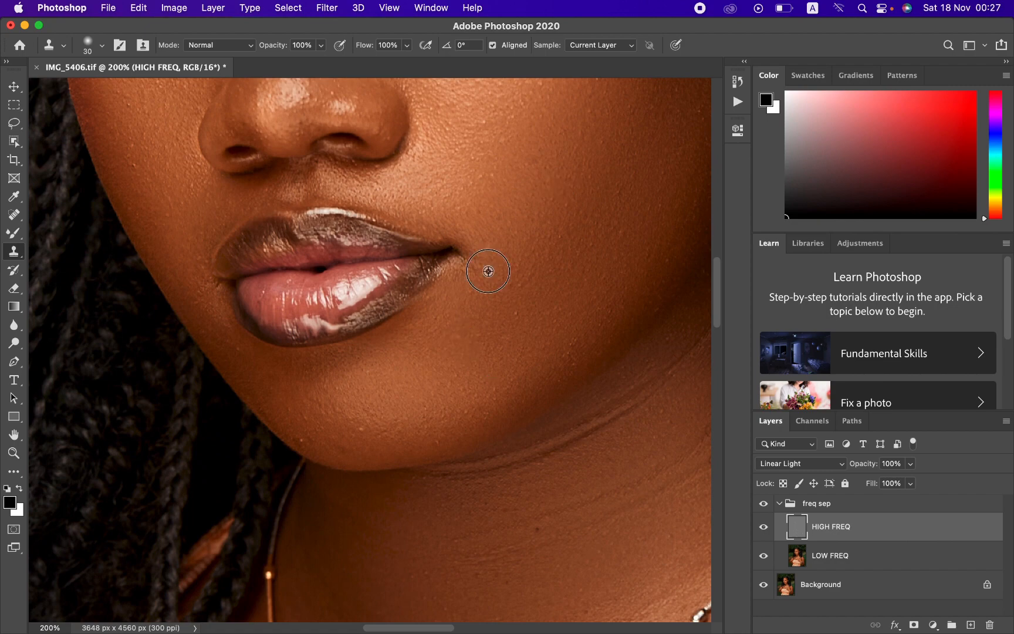
key(super+minus)
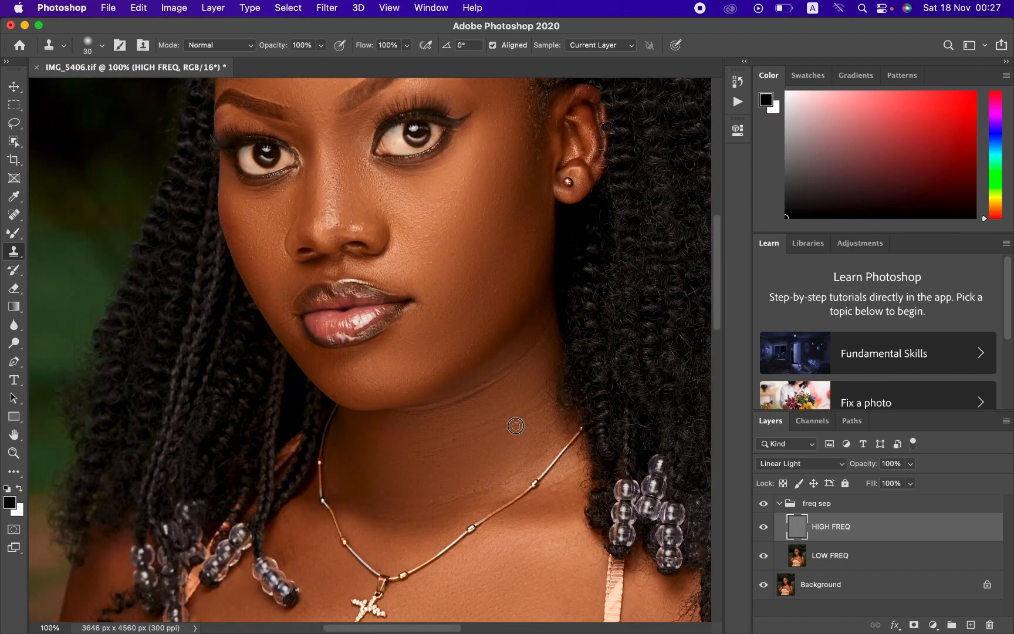
key(super+minus)
key(super+minus)
key(super+minus)
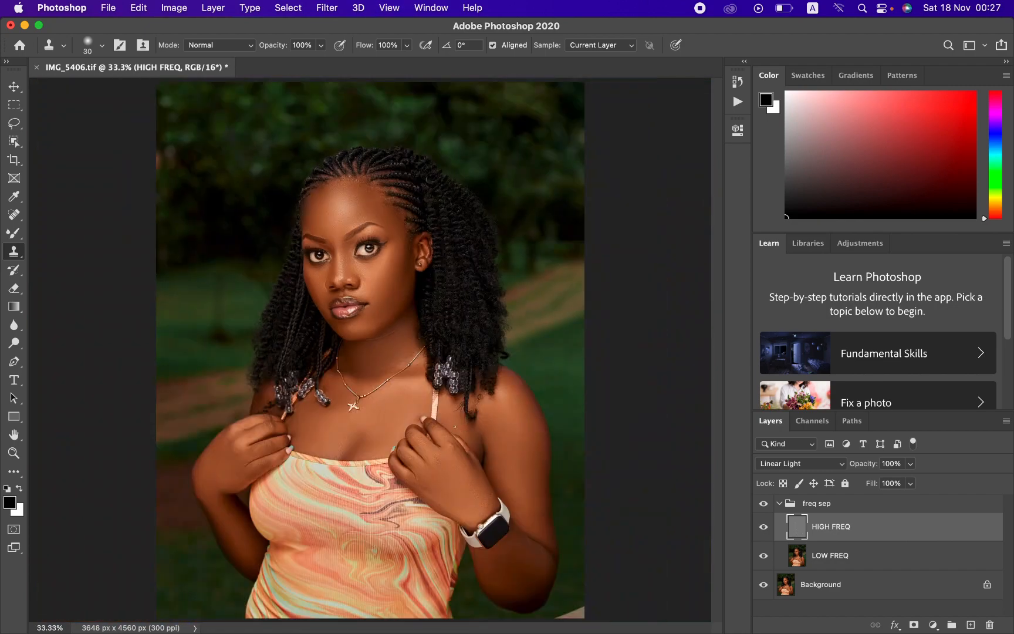
click(764, 503)
click(762, 503)
click(762, 503)
click(760, 504)
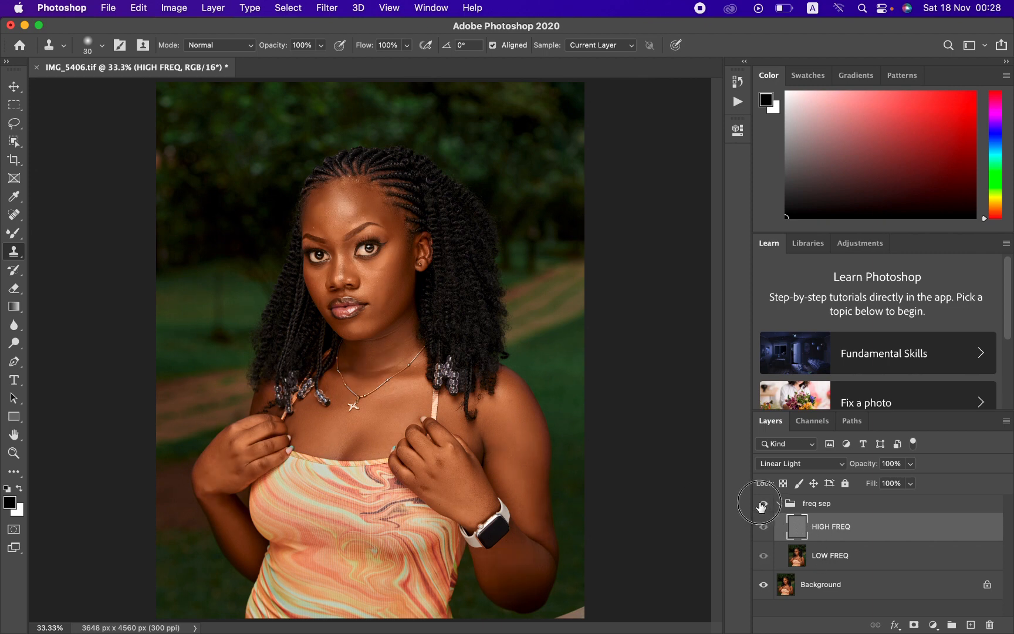
click(760, 501)
click(762, 503)
click(762, 504)
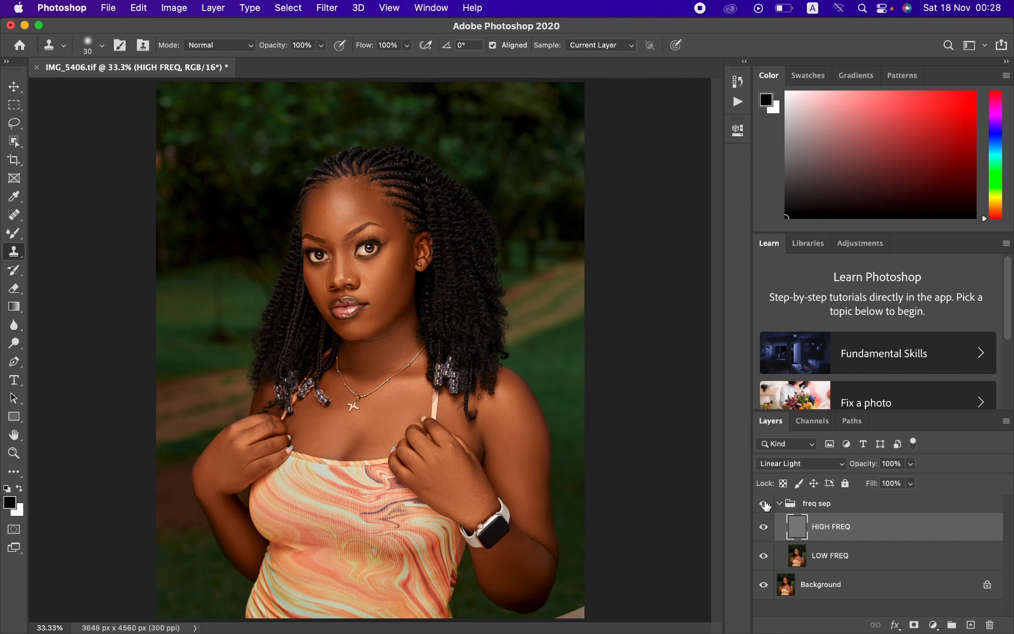
click(765, 503)
click(763, 503)
Step: Collapse the freq sep group and add a Selective Color adjustment above it, with Blacks set to Yellow -3% and Black +3%
click(778, 504)
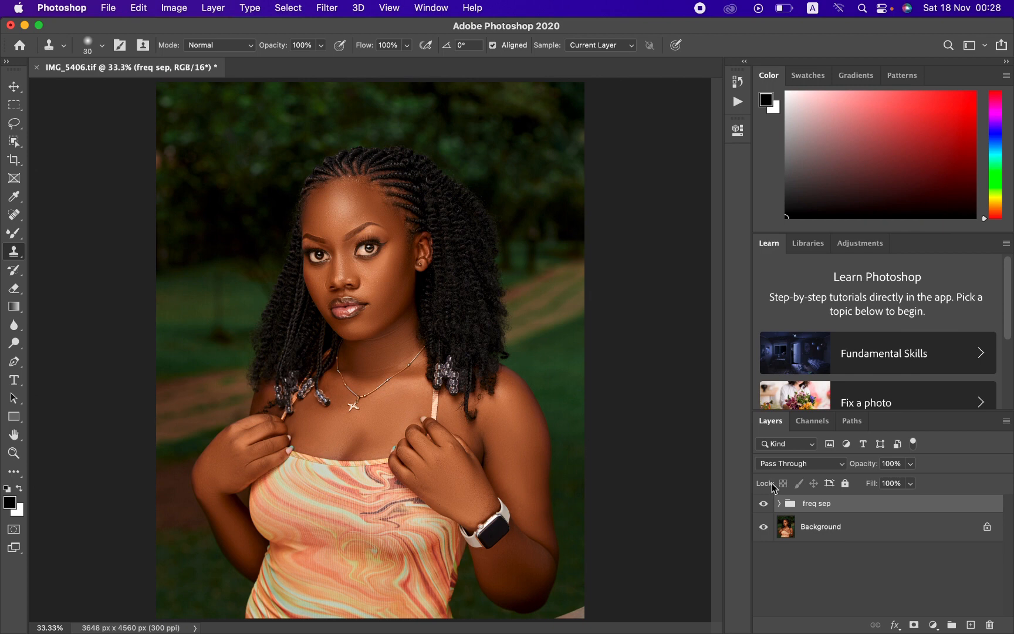
click(932, 623)
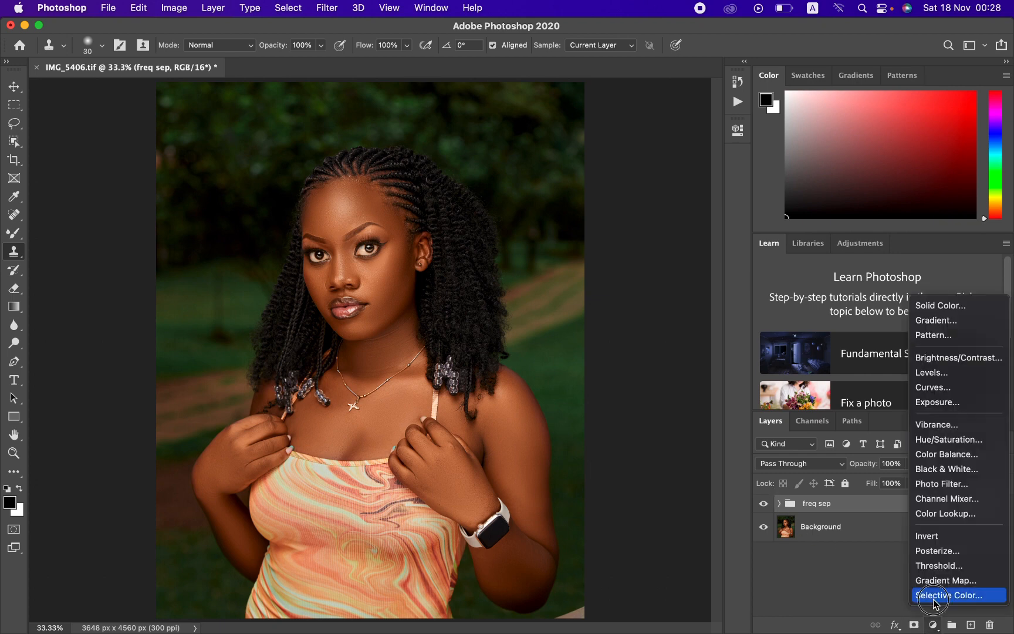
click(932, 595)
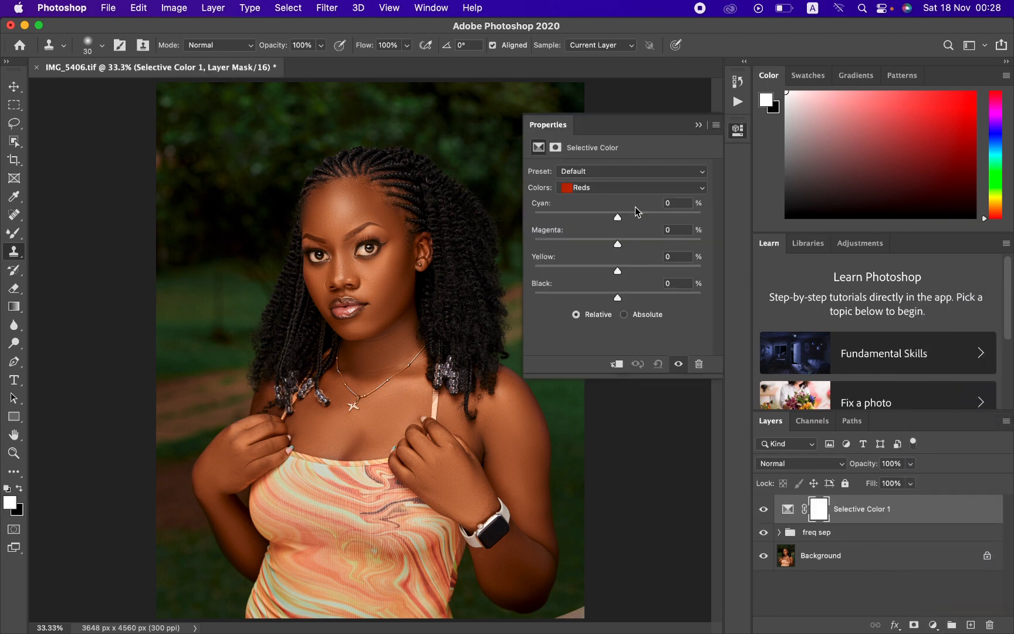
click(597, 188)
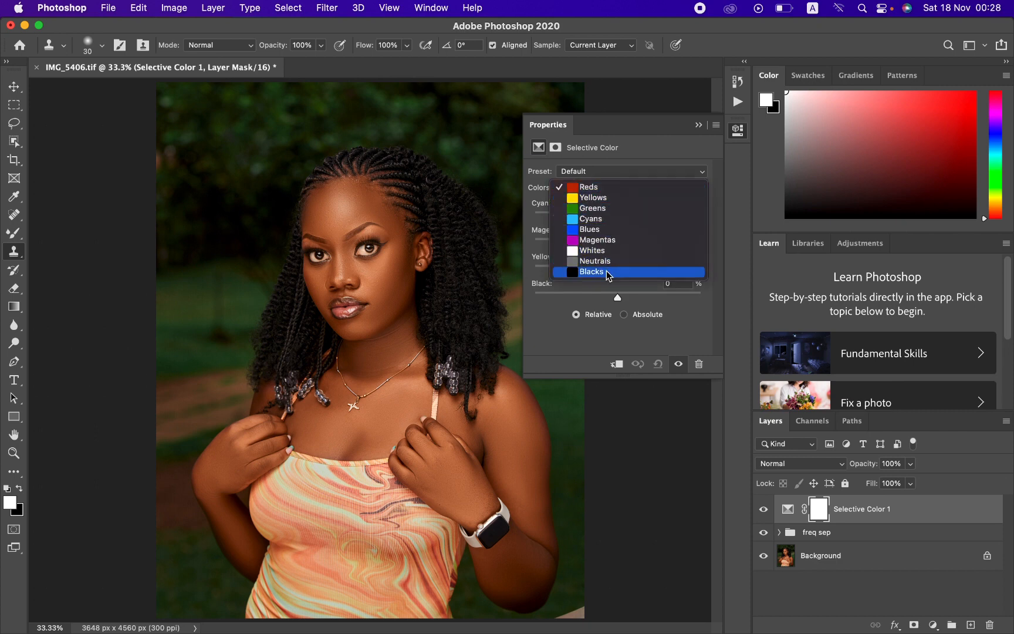
click(608, 272)
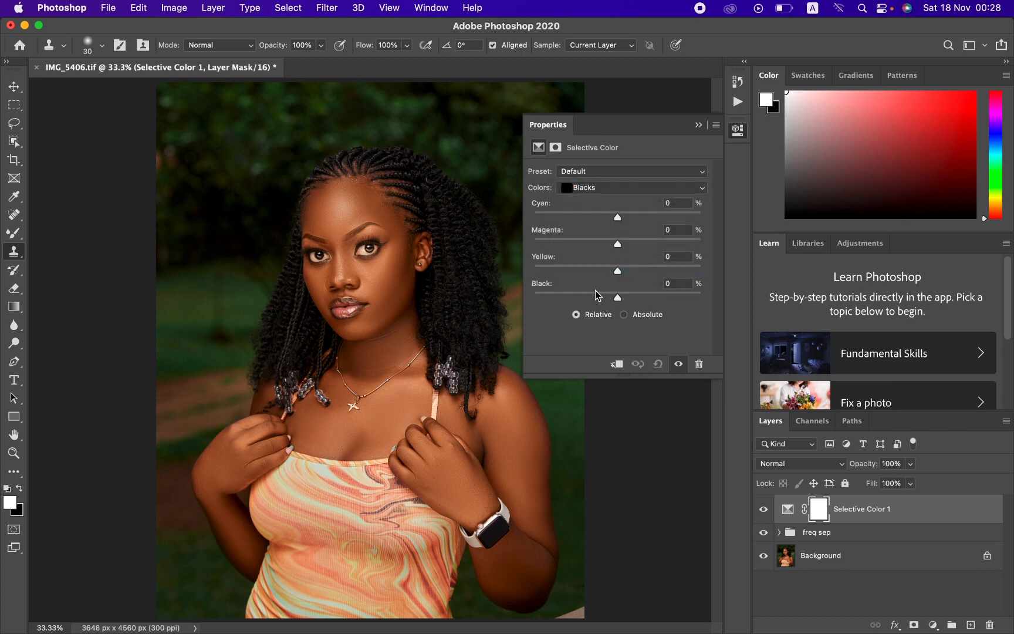
drag(617, 297, 622, 300)
drag(618, 269, 615, 272)
Step: Add a Black & White adjustment layer with the default preset, blended as Multiply at 5% opacity
click(932, 624)
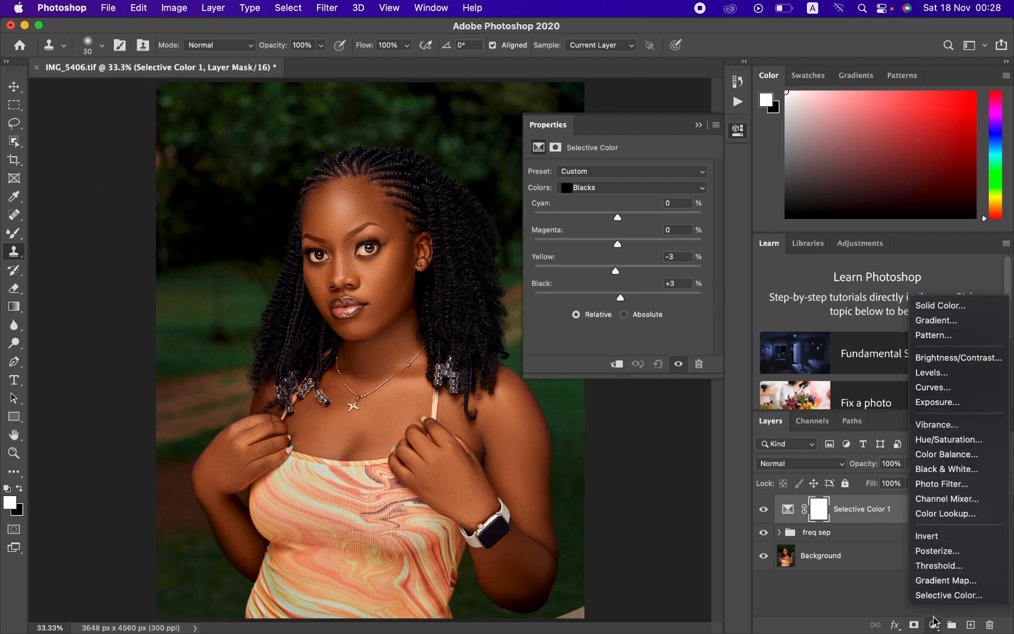
click(937, 476)
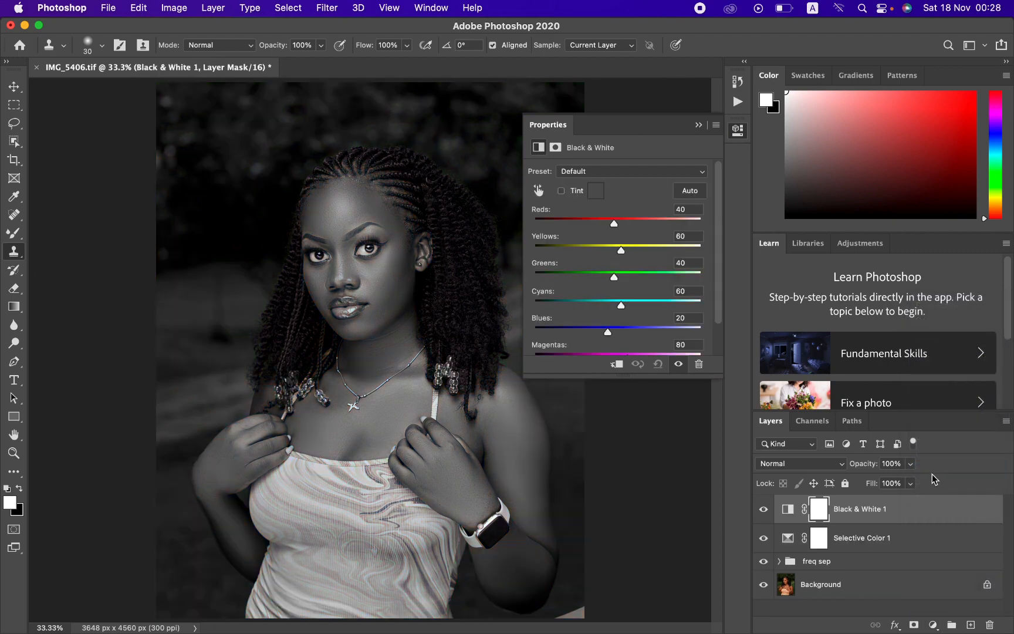
click(833, 464)
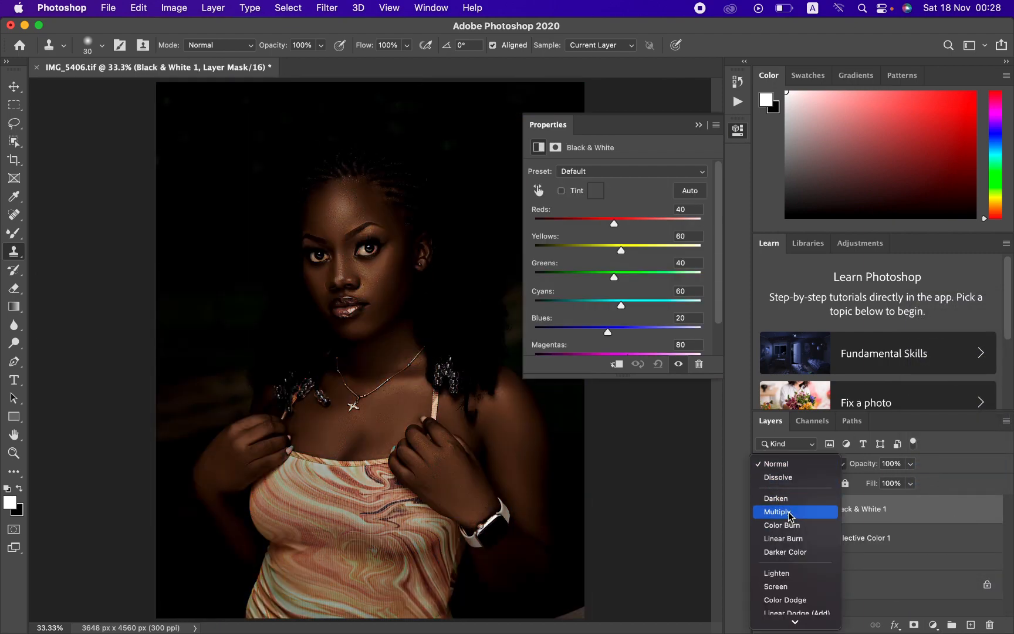
click(790, 512)
drag(860, 464, 798, 473)
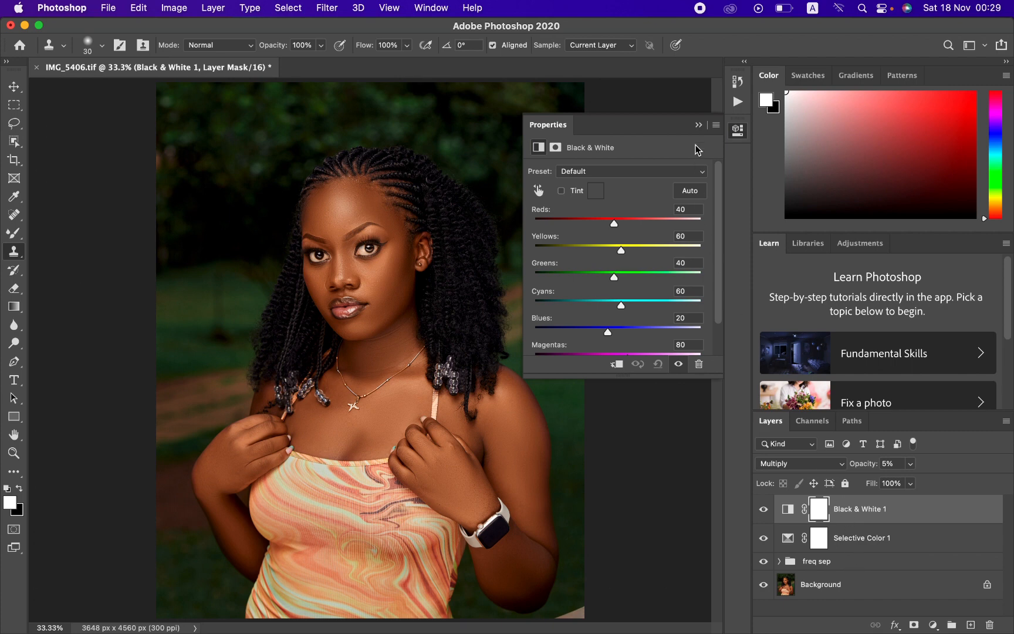
click(699, 125)
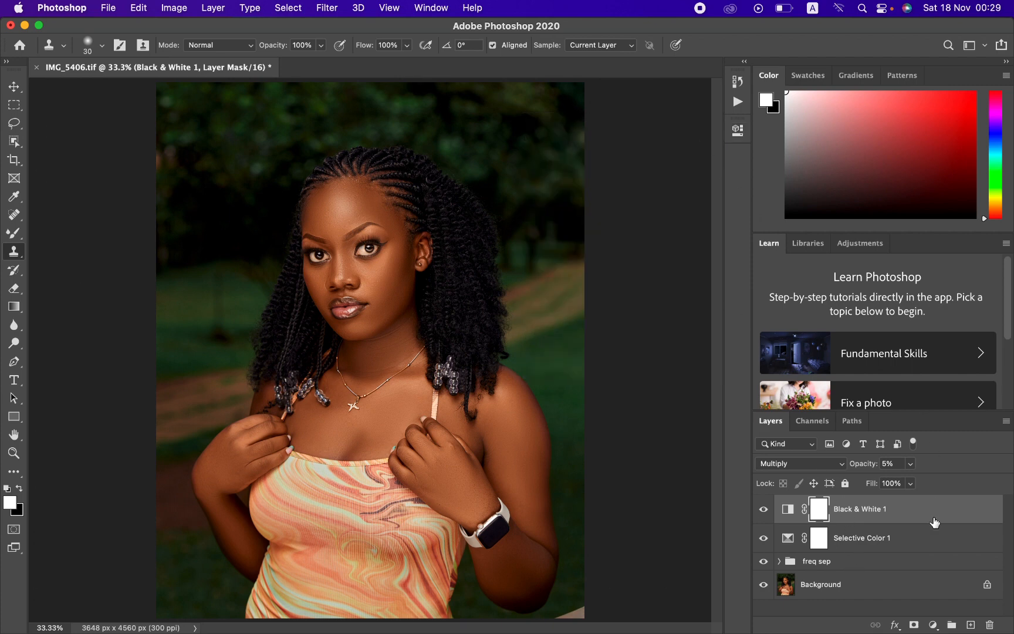
Step: Add a Brightness/Contrast adjustment layer above the Black & White layer, with Contrast set to 7
click(933, 625)
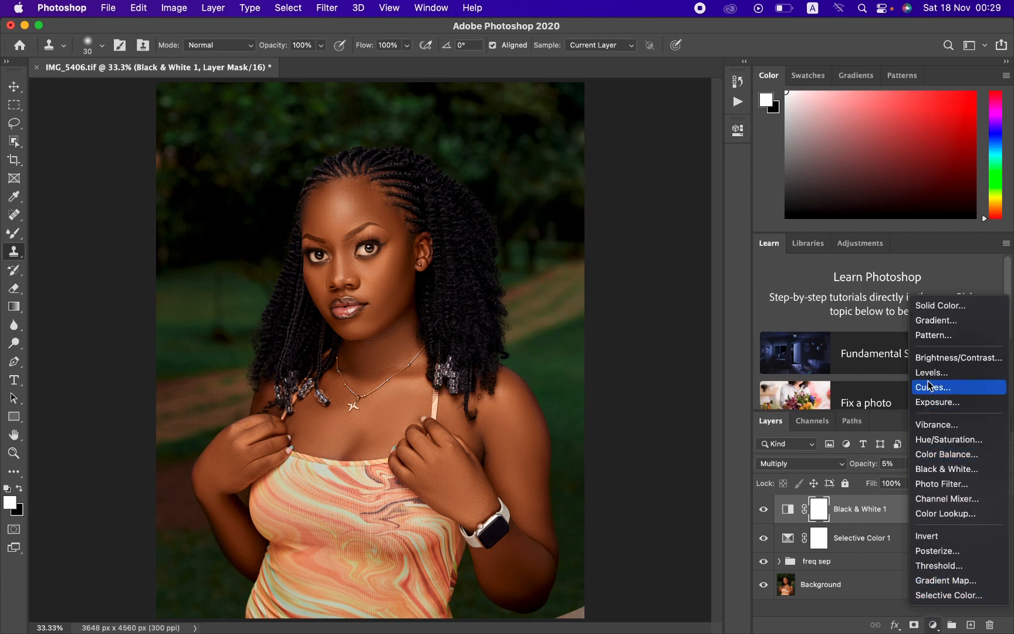
click(939, 357)
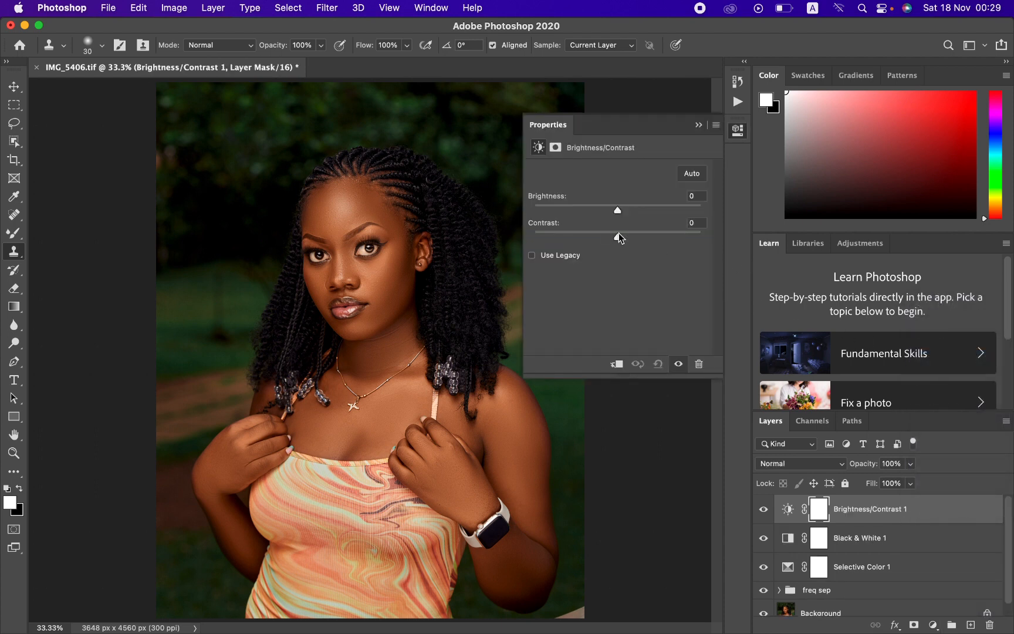
drag(618, 234, 625, 237)
Step: Add a second Selective Color adjustment layer, with Greens set to Cyan +29%, Magenta +7% and Yellow -53%
click(932, 625)
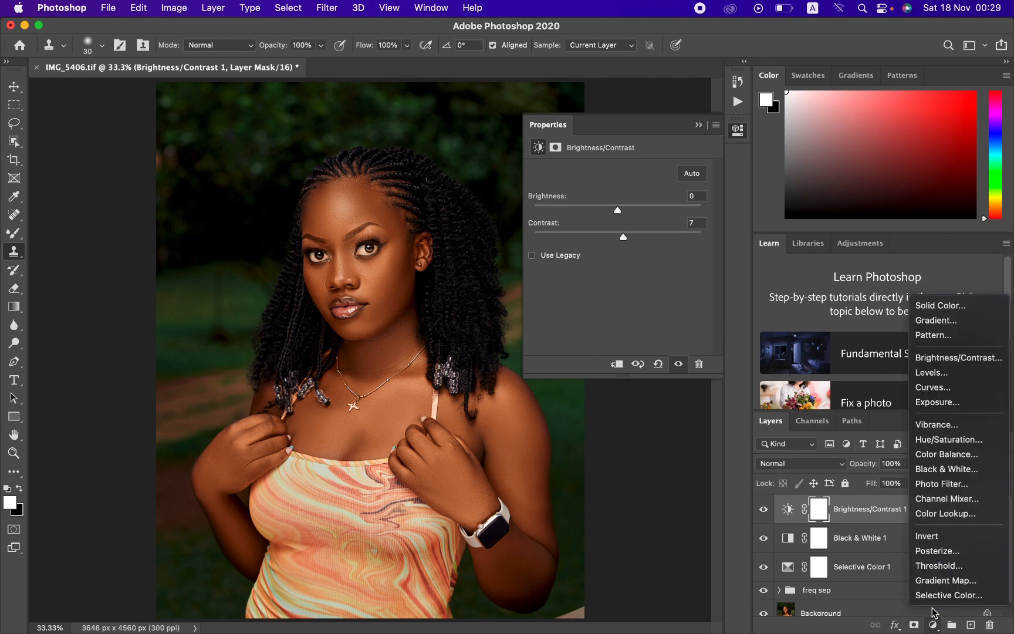
click(938, 604)
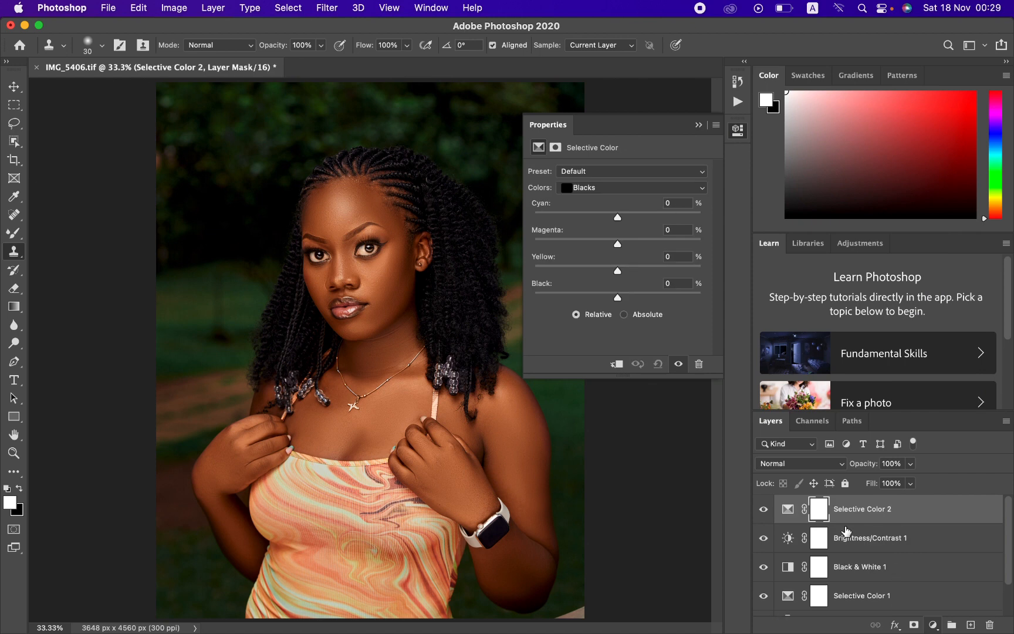
click(623, 187)
click(616, 124)
drag(620, 241, 579, 272)
drag(620, 218, 645, 218)
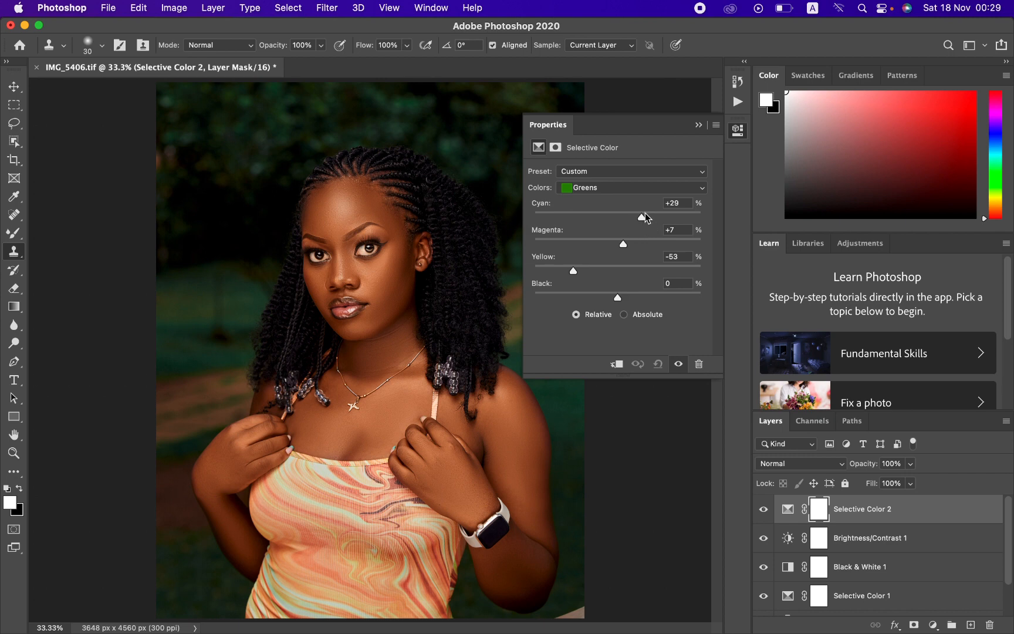
click(698, 124)
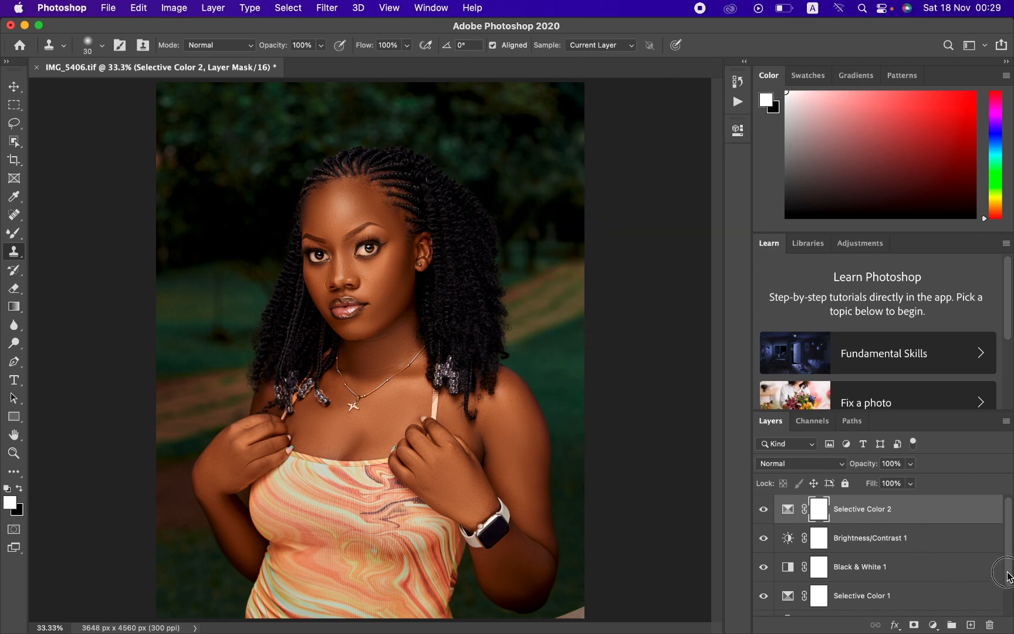
Step: Group the four toning adjustment layers and compare the portrait with the group hidden and shown
scroll(1009, 584, down, 2)
shift+click(962, 568)
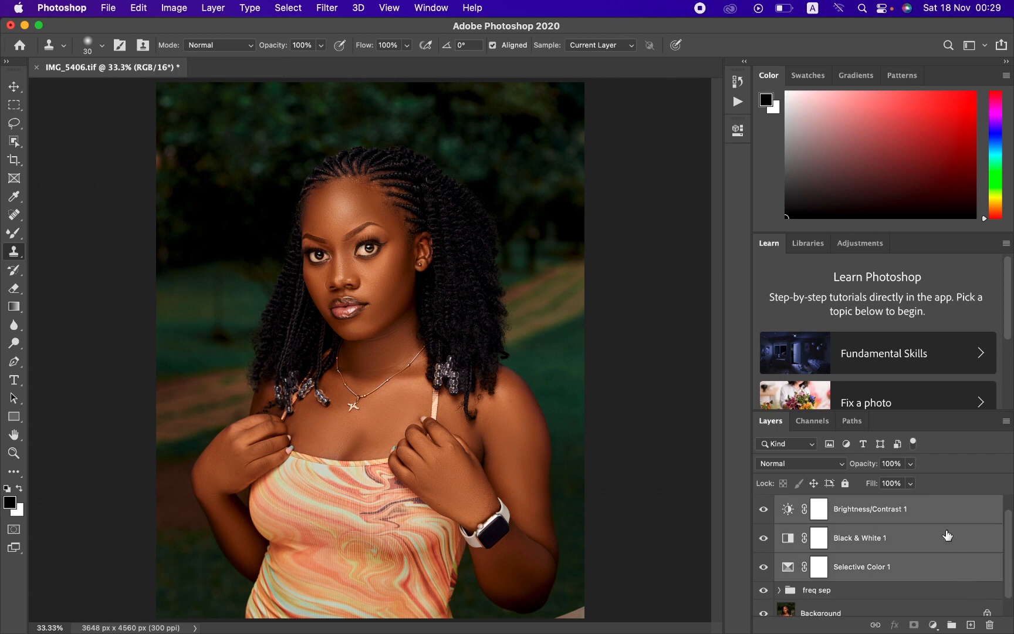
key(super+g)
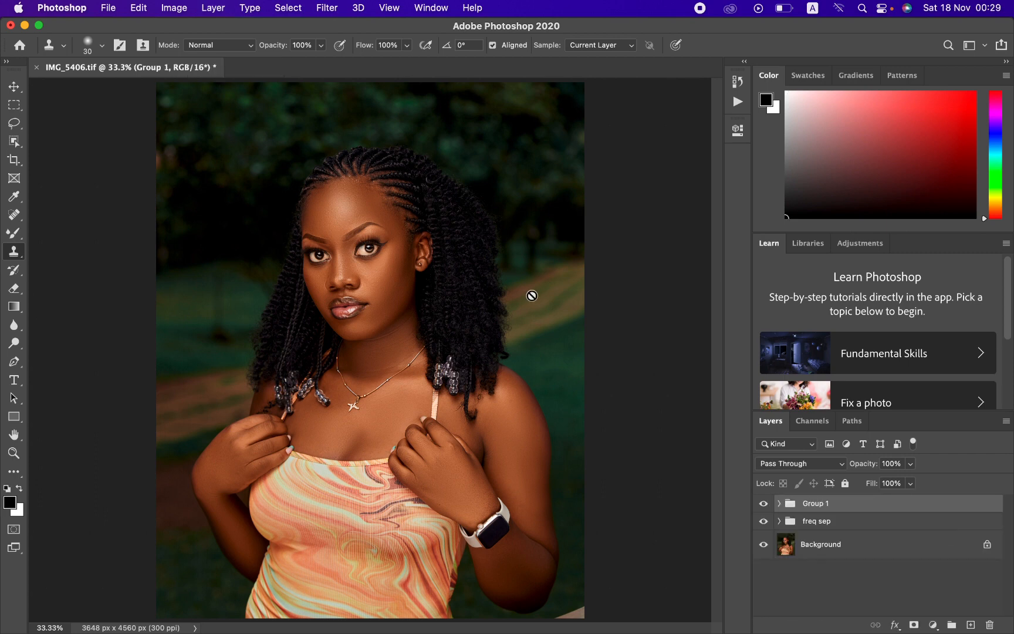
click(763, 504)
click(765, 504)
click(764, 504)
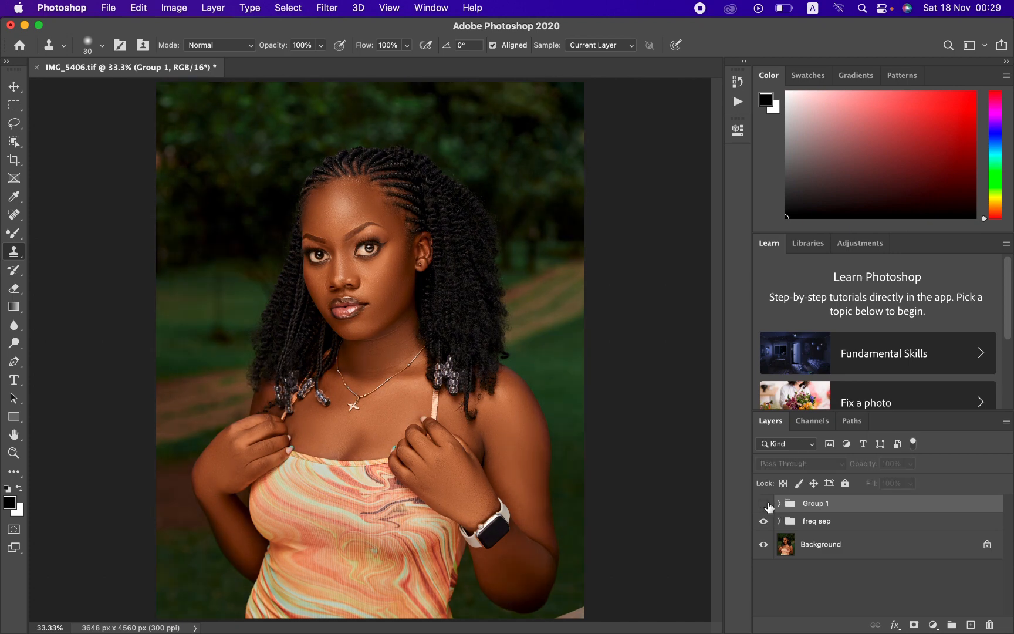
click(764, 504)
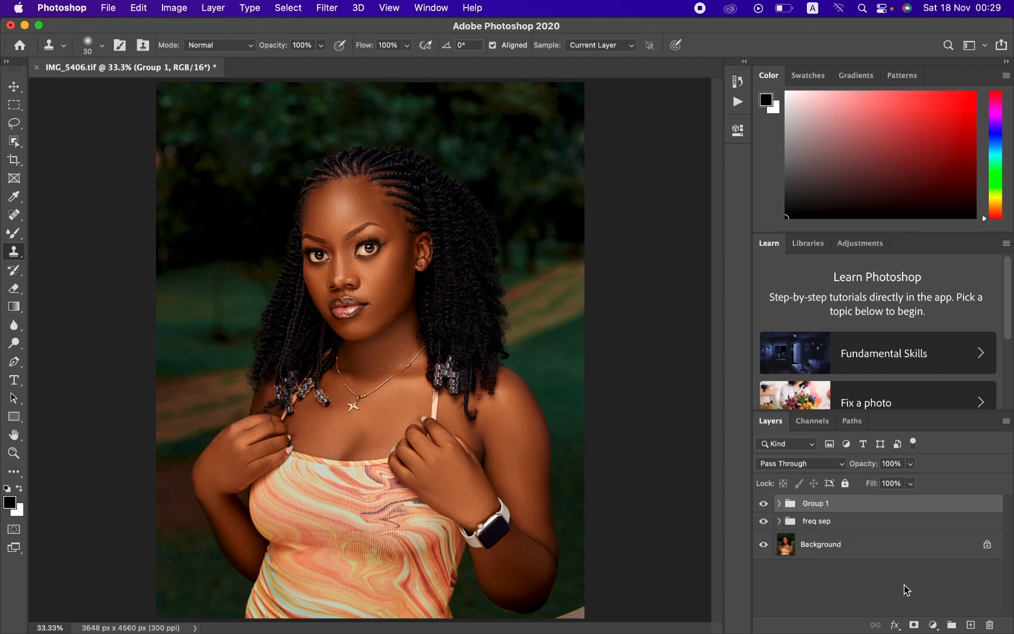
Step: Add a Hue/Saturation adjustment layer with Saturation -77 and invert its mask to black
click(933, 625)
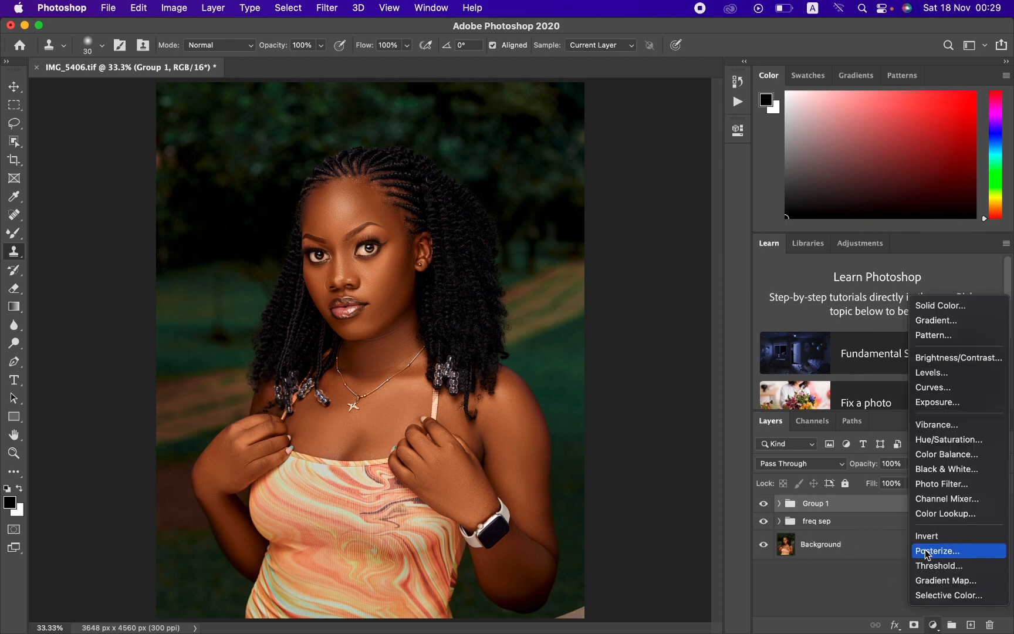
click(936, 439)
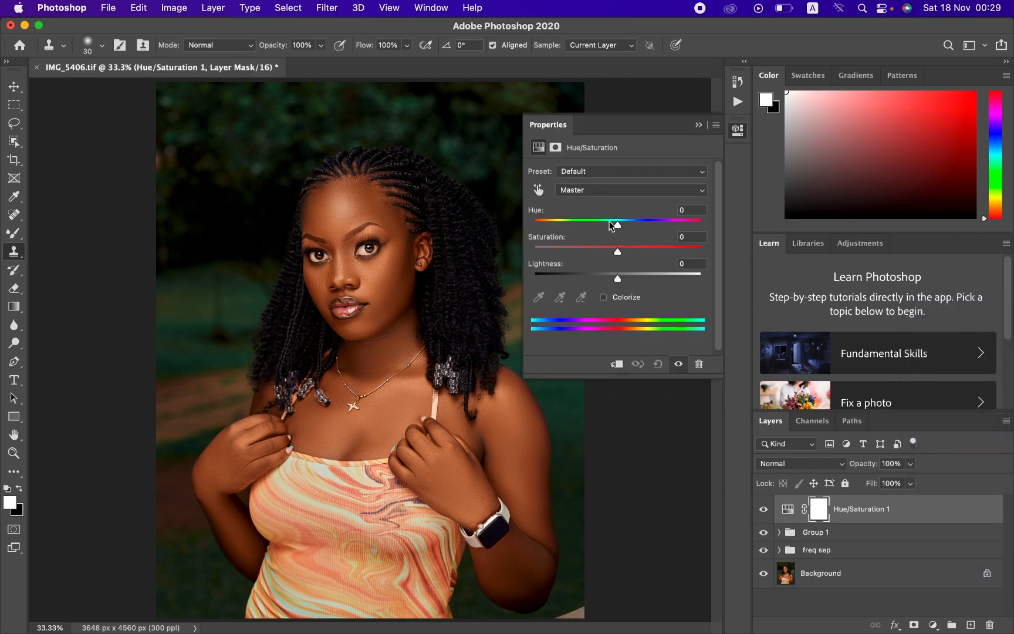
drag(616, 253, 553, 256)
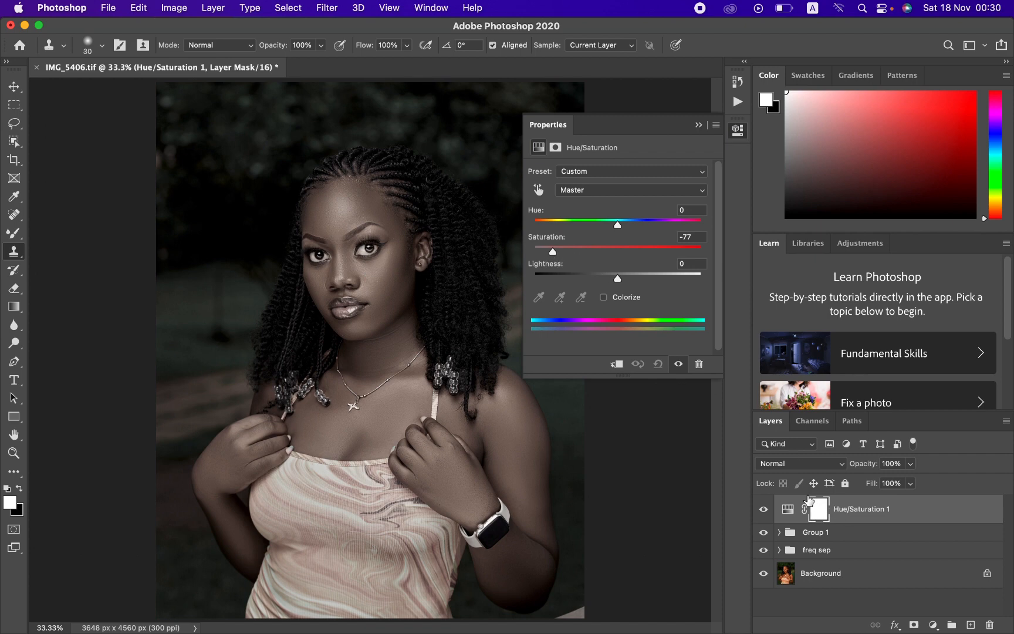
key(super+i)
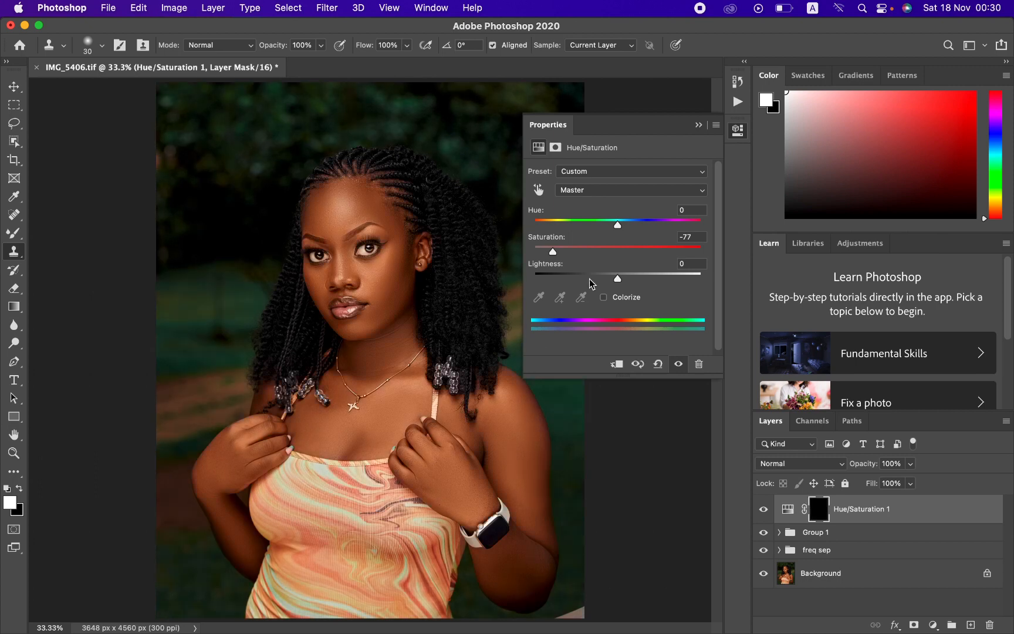
click(699, 126)
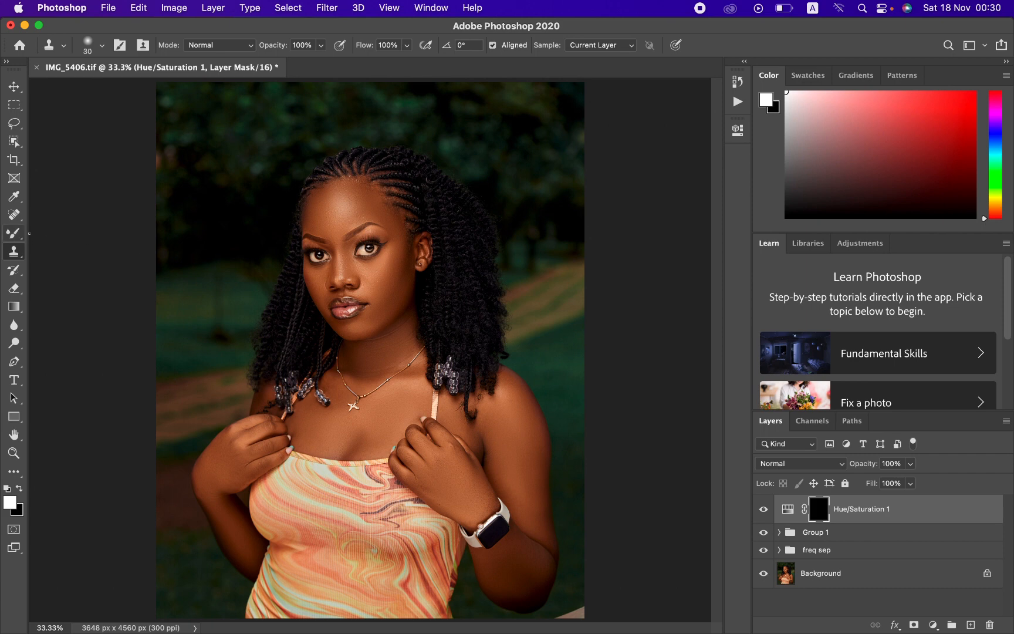
Step: Set up the Brush tool with the Soft Round tip from General Brushes at 13 px and white as foreground colour
click(13, 232)
click(64, 232)
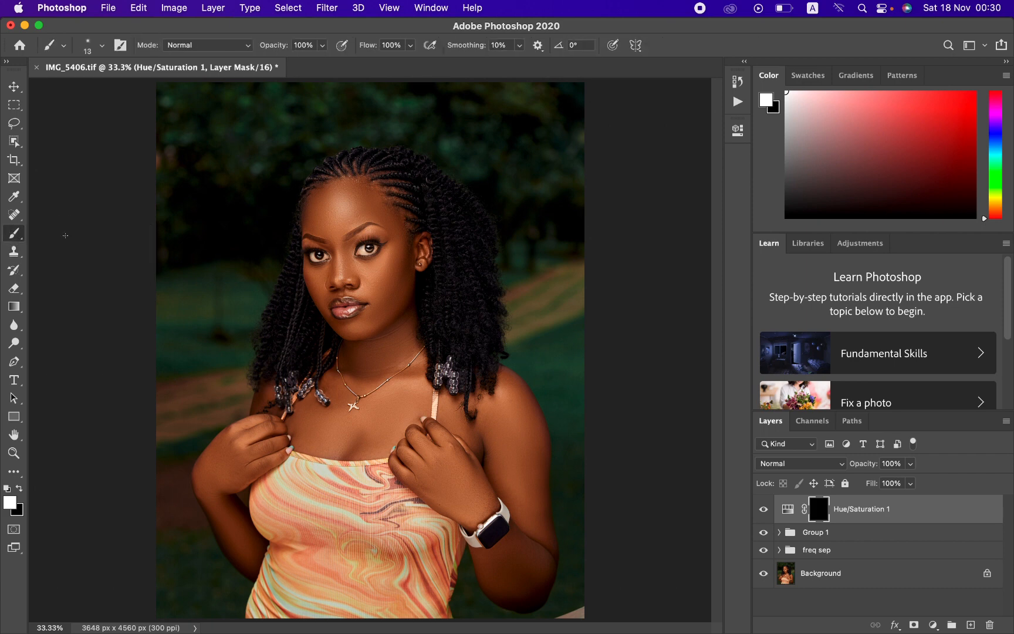
click(102, 45)
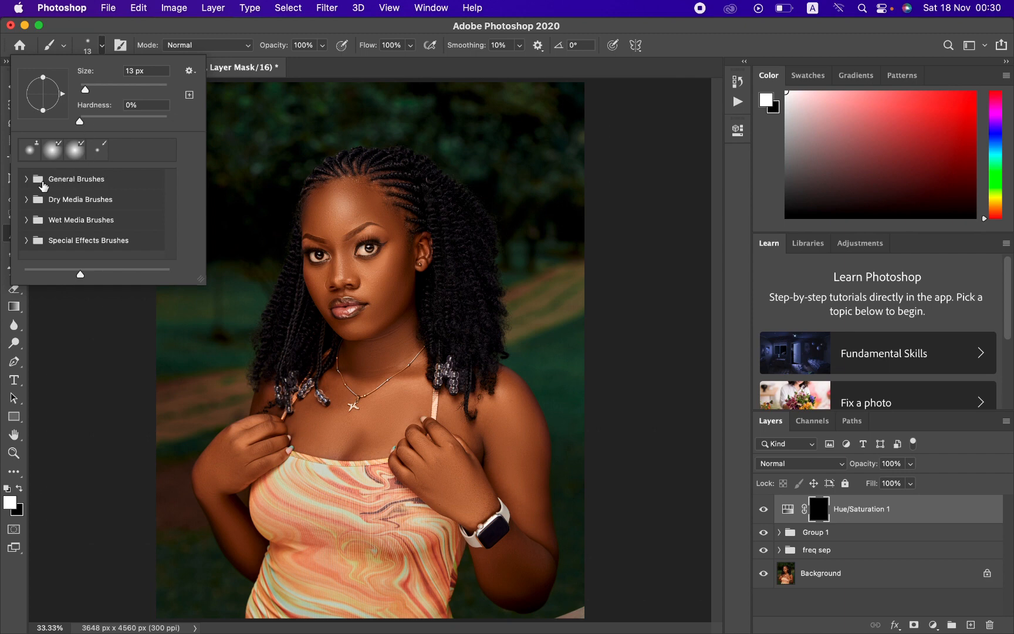
click(27, 179)
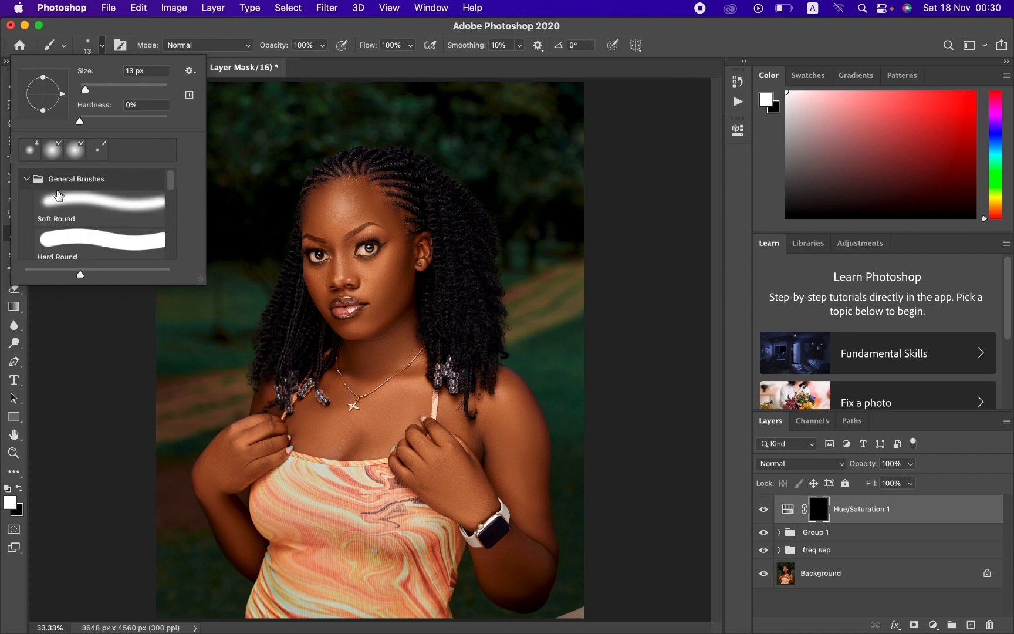
click(71, 200)
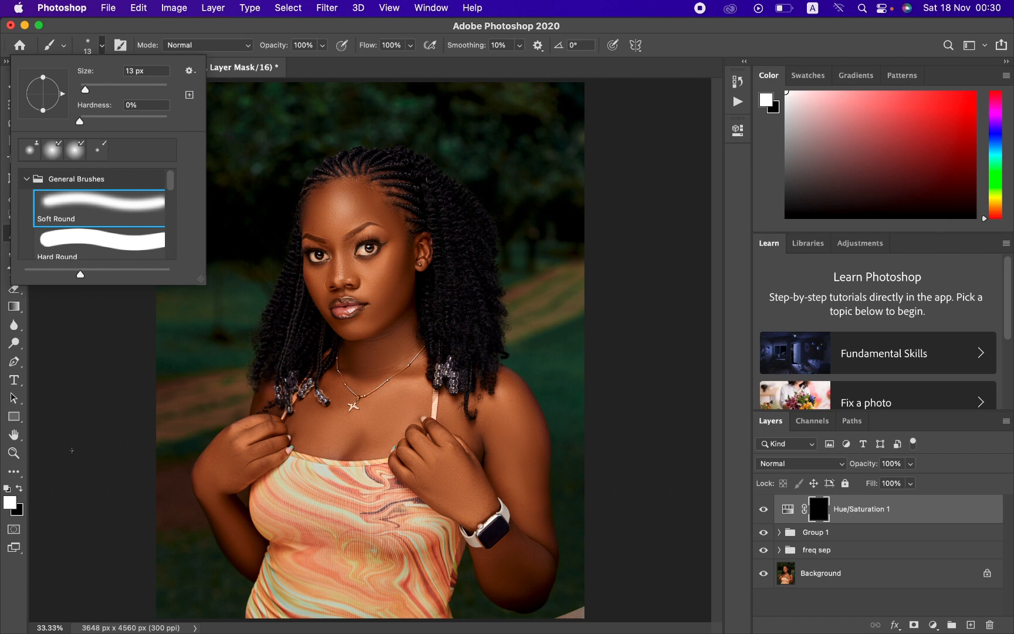
click(50, 471)
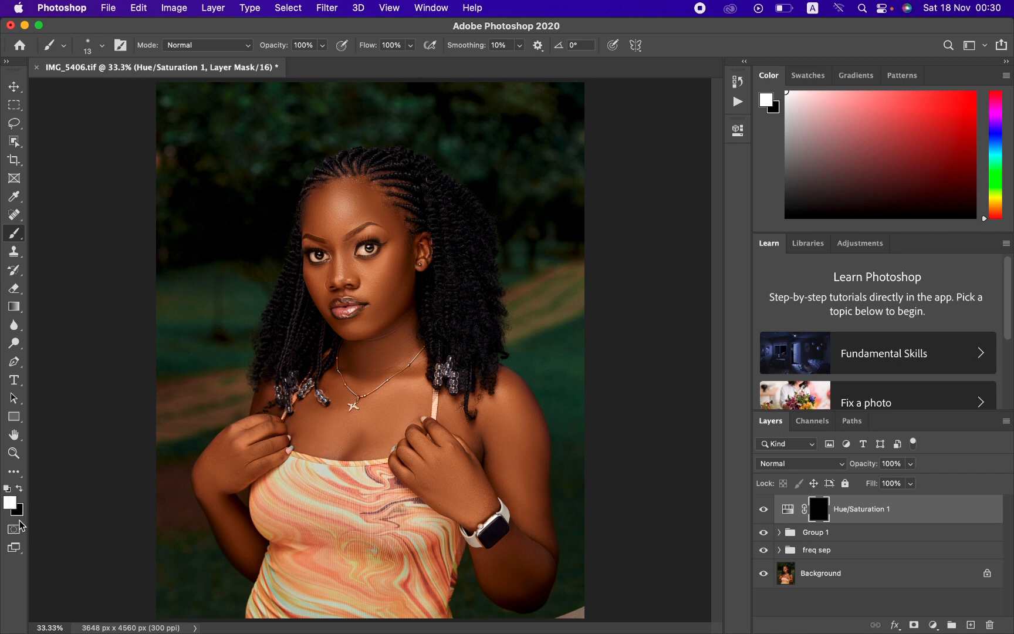
click(20, 487)
click(20, 487)
click(20, 486)
click(20, 490)
click(21, 491)
click(21, 490)
click(21, 491)
click(21, 489)
Step: Paint white on the Hue/Saturation mask over the whites of both eyes at 200% zoom, enlarging the brush to 25 px
key(super+plus)
key(super+plus)
key(super+plus)
key(super+plus)
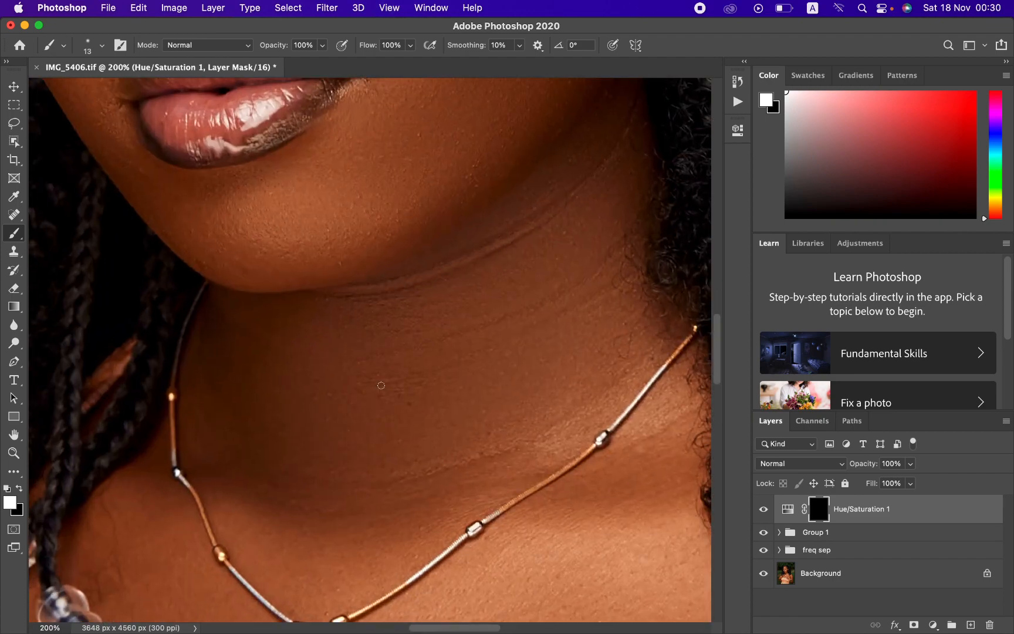
drag(425, 268, 516, 481)
drag(431, 223, 487, 421)
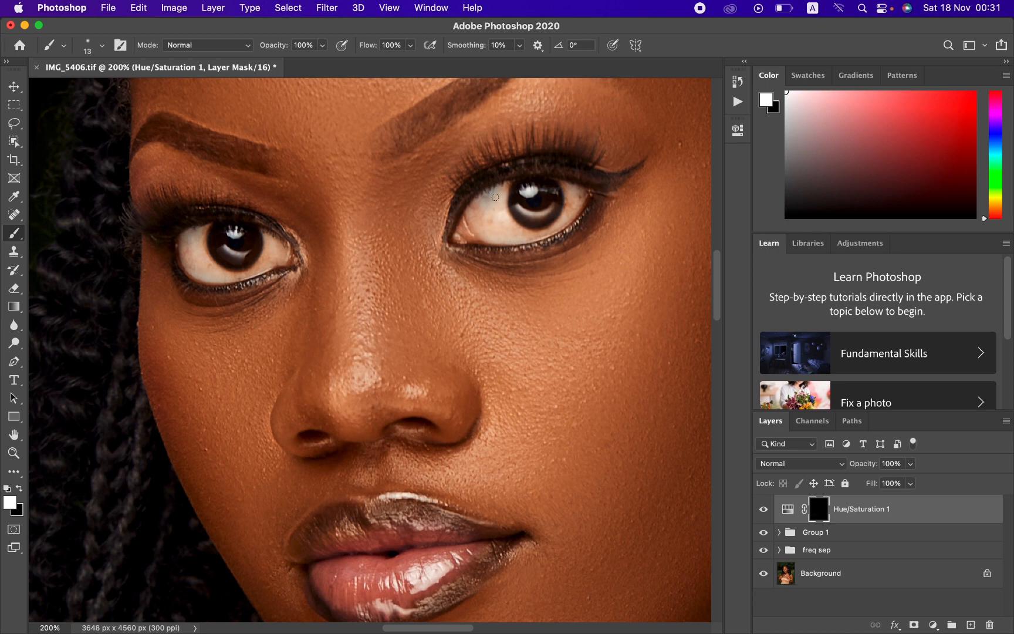
mouse_move(495, 197)
mouse_down()
mouse_move(477, 208)
mouse_move(480, 220)
mouse_move(488, 213)
mouse_move(479, 222)
mouse_move(512, 205)
mouse_move(488, 200)
mouse_move(488, 225)
mouse_move(502, 233)
mouse_move(503, 195)
mouse_move(518, 228)
mouse_move(548, 224)
mouse_move(565, 192)
mouse_move(566, 213)
mouse_move(575, 195)
mouse_move(547, 179)
mouse_move(518, 182)
mouse_move(474, 208)
mouse_move(510, 240)
mouse_move(485, 218)
mouse_move(469, 221)
mouse_move(474, 239)
mouse_move(551, 228)
mouse_move(578, 193)
mouse_up()
key(bracketright)
key(bracketright)
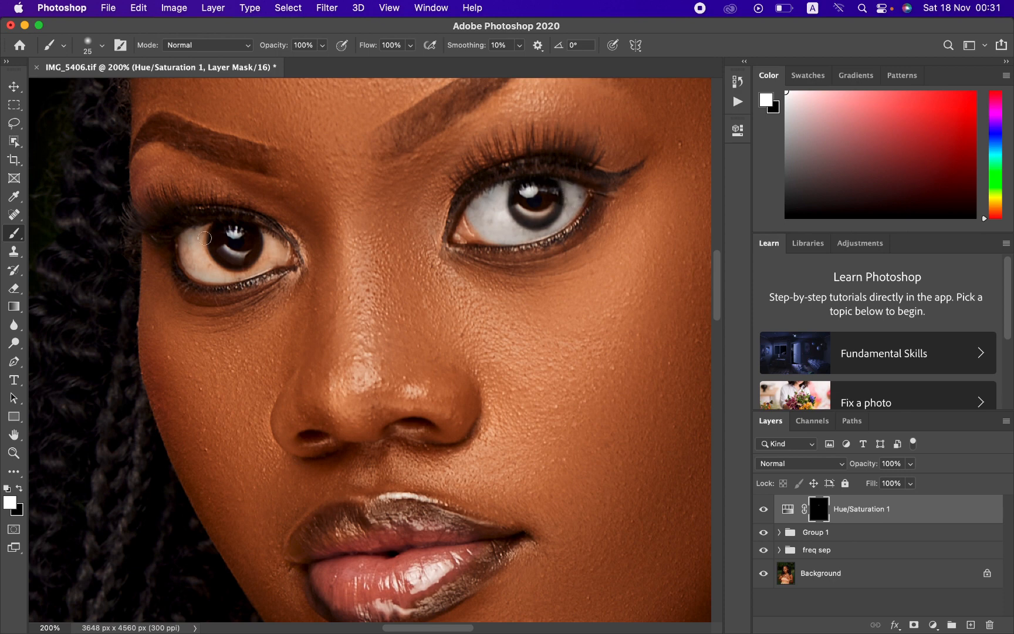
mouse_move(196, 248)
mouse_down()
mouse_move(226, 269)
mouse_move(212, 269)
mouse_move(254, 256)
mouse_move(264, 239)
mouse_move(267, 255)
mouse_move(239, 272)
mouse_move(267, 239)
mouse_move(263, 261)
mouse_move(233, 272)
mouse_move(208, 263)
mouse_move(209, 237)
mouse_move(197, 234)
mouse_move(195, 263)
mouse_move(214, 265)
mouse_move(211, 232)
mouse_move(199, 236)
mouse_move(216, 260)
mouse_move(254, 249)
mouse_move(263, 234)
mouse_move(234, 229)
mouse_up()
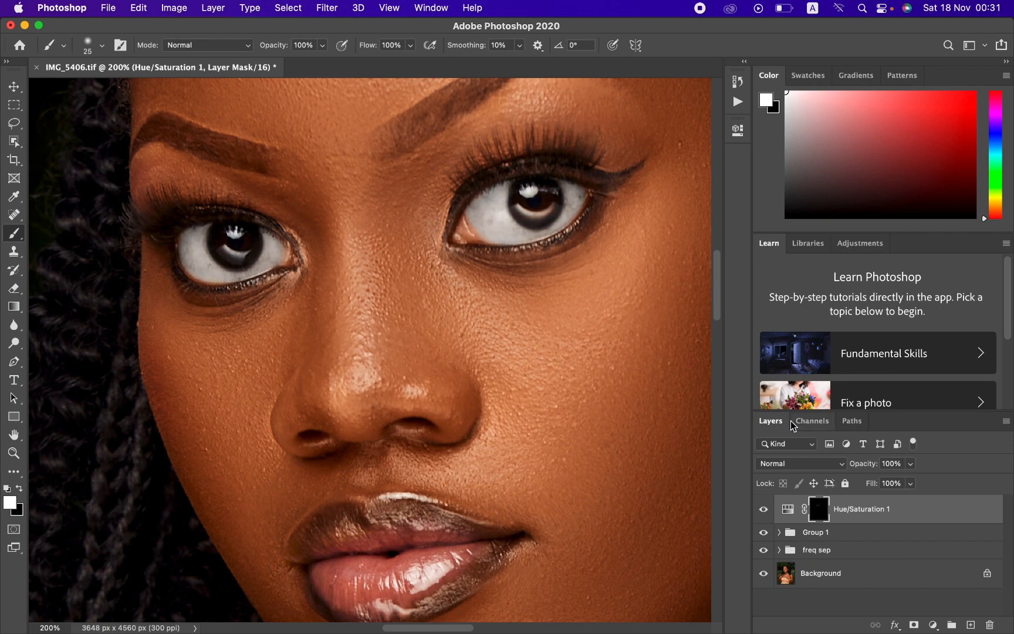
Step: Lower the Hue/Saturation layer's opacity to 91% and judge the eyes with the whole portrait in view
drag(862, 466, 861, 469)
key(super+minus)
key(super+minus)
key(super+minus)
key(super+minus)
key(super+minus)
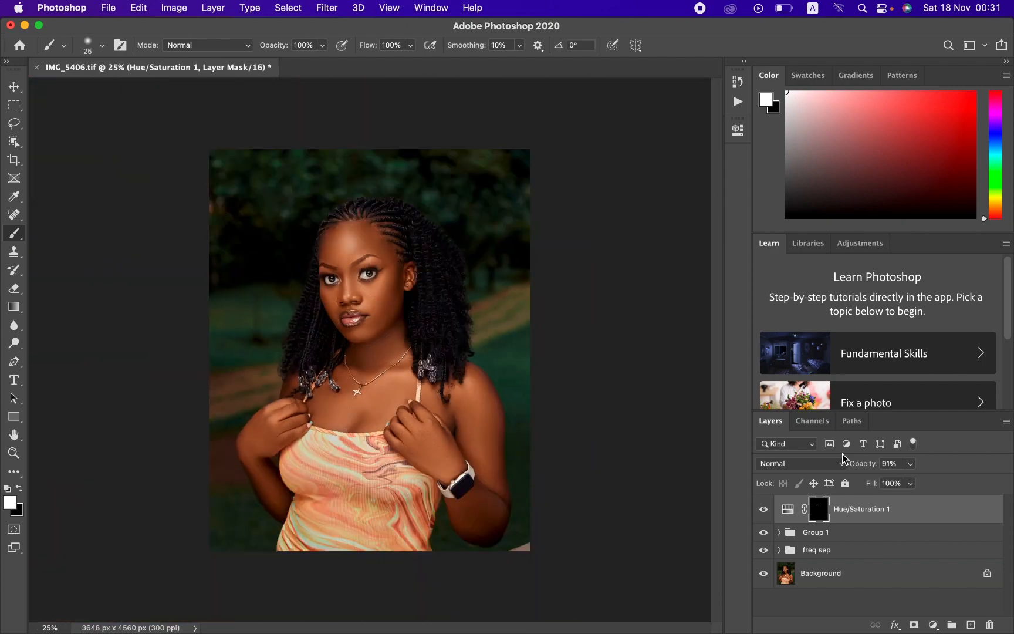
key(super+plus)
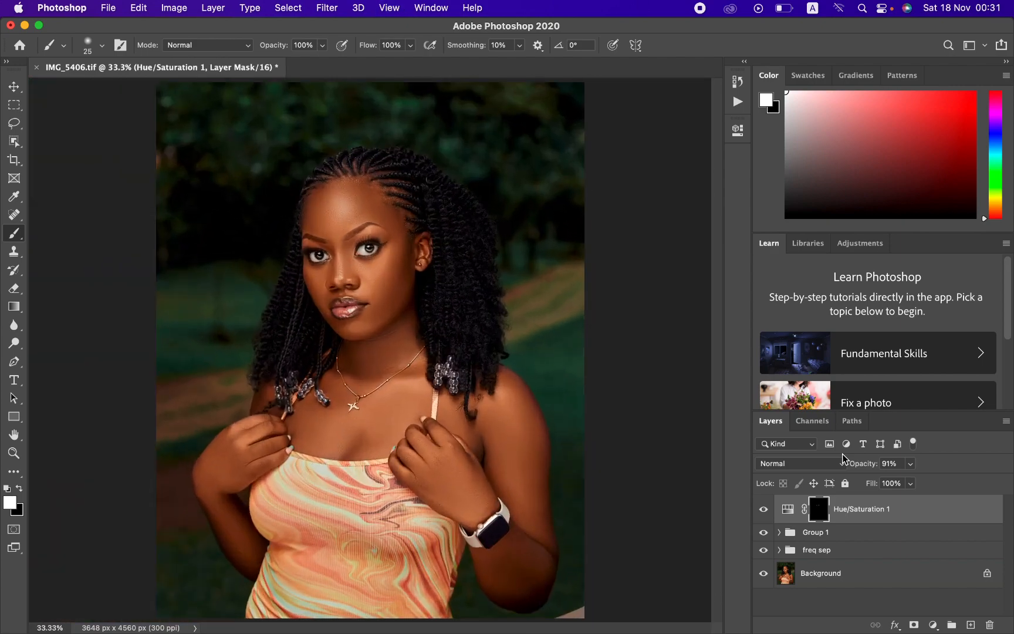
Step: Compare the finished edit with the original photo by repeatedly isolating the Background layer and restoring all layers
click(763, 574)
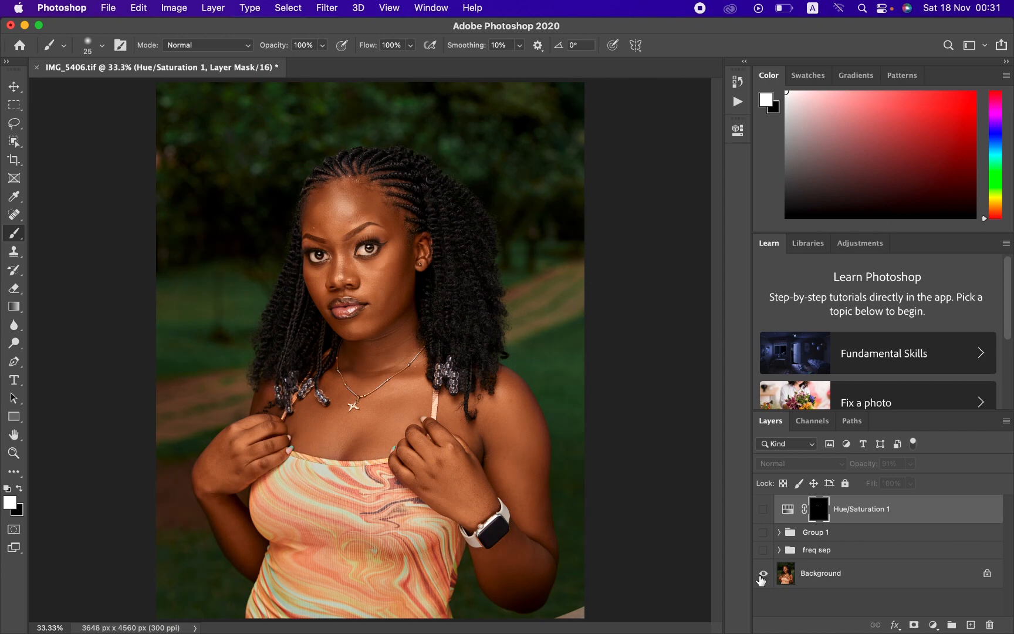
click(763, 574)
alt+click(763, 577)
alt+click(763, 576)
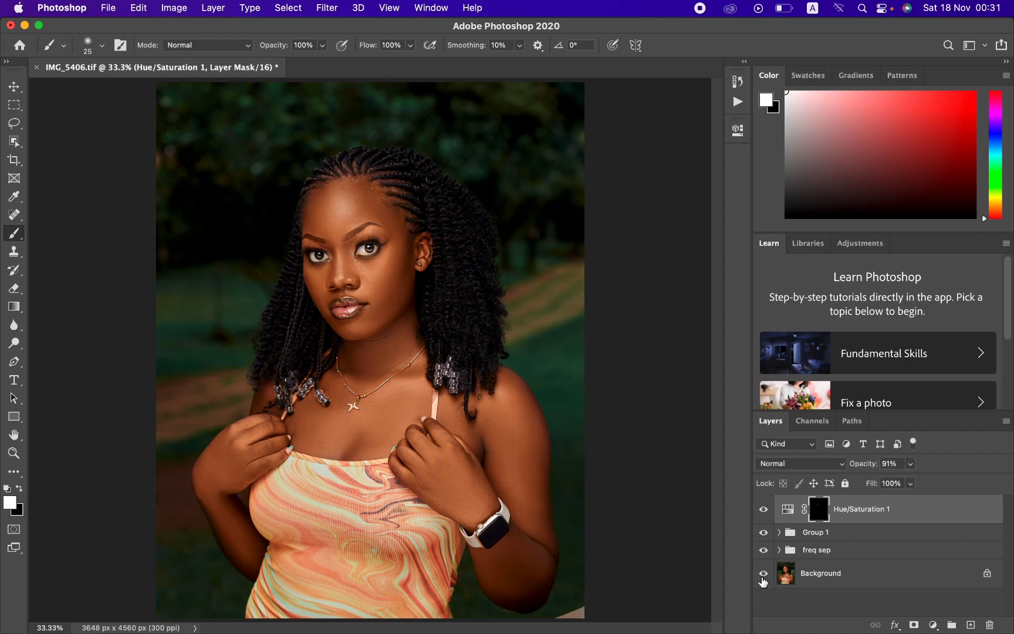
alt+click(763, 574)
alt+click(763, 574)
alt+click(763, 574)
alt+click(763, 574)
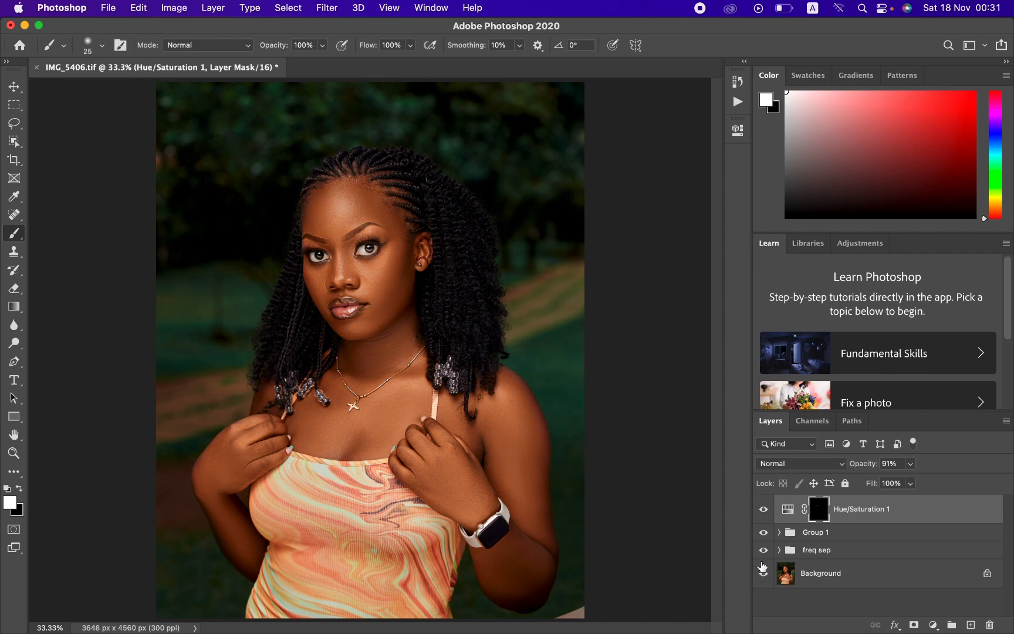